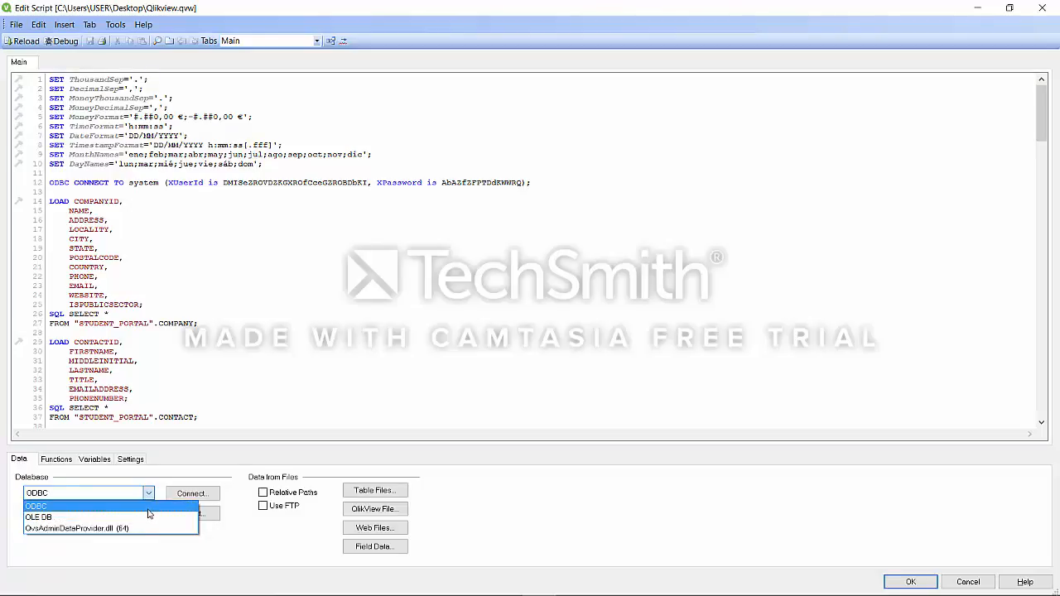
# Start a new ODBC database connection and pick the system data source
pyautogui.click(147, 498)
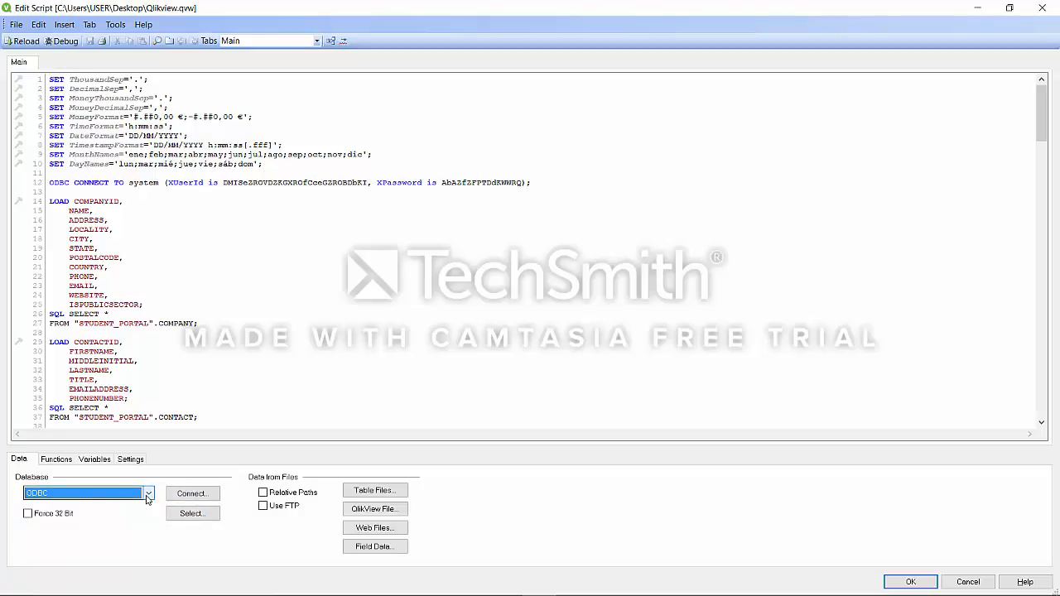
pyautogui.click(148, 498)
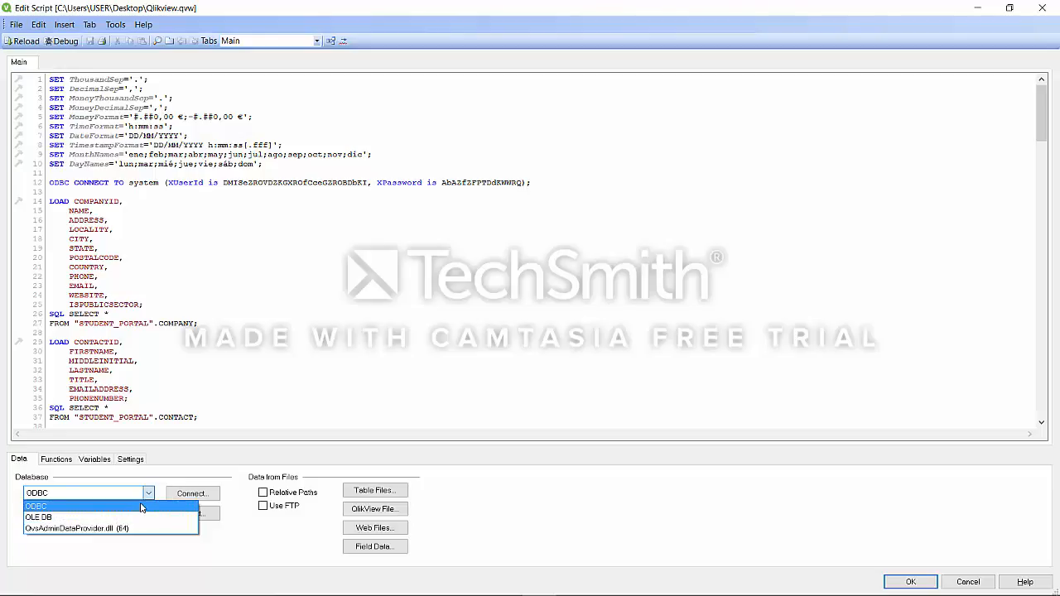
pyautogui.click(140, 507)
pyautogui.click(178, 499)
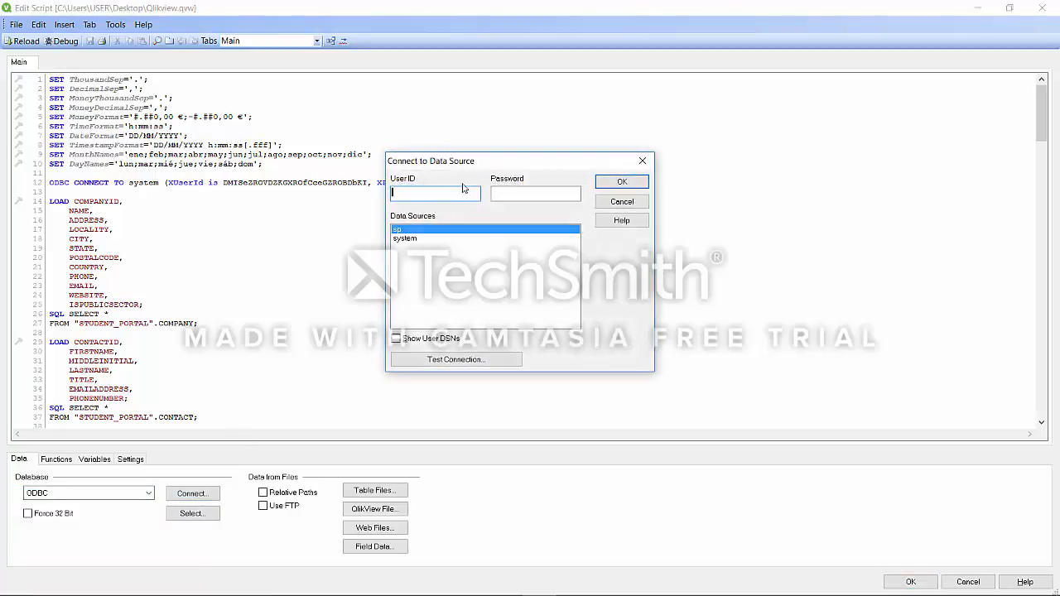
pyautogui.click(405, 239)
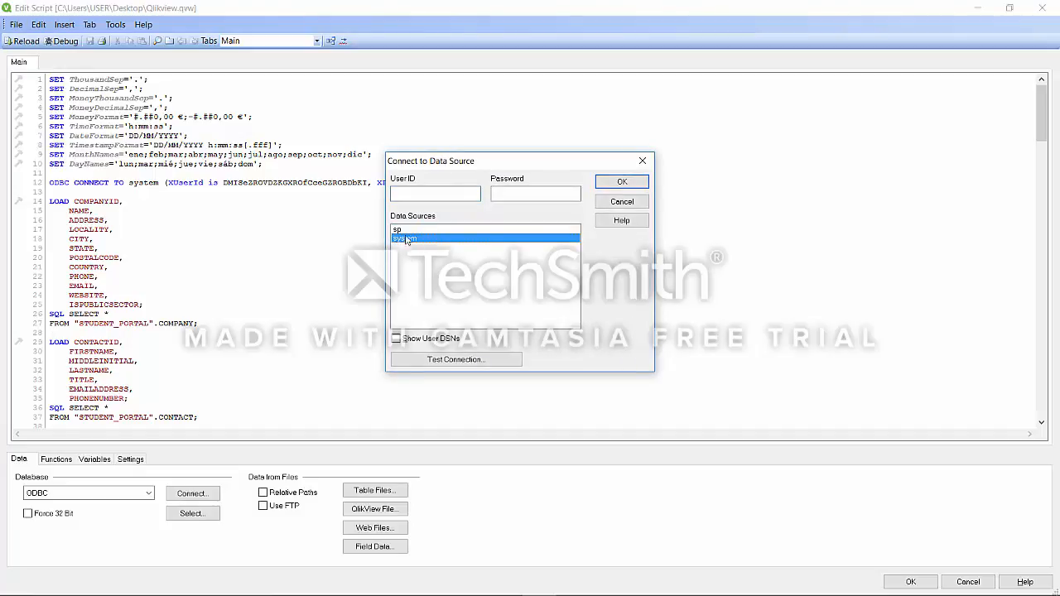
# Enter system as the connection's user ID and fill in the account password
pyautogui.click(440, 191)
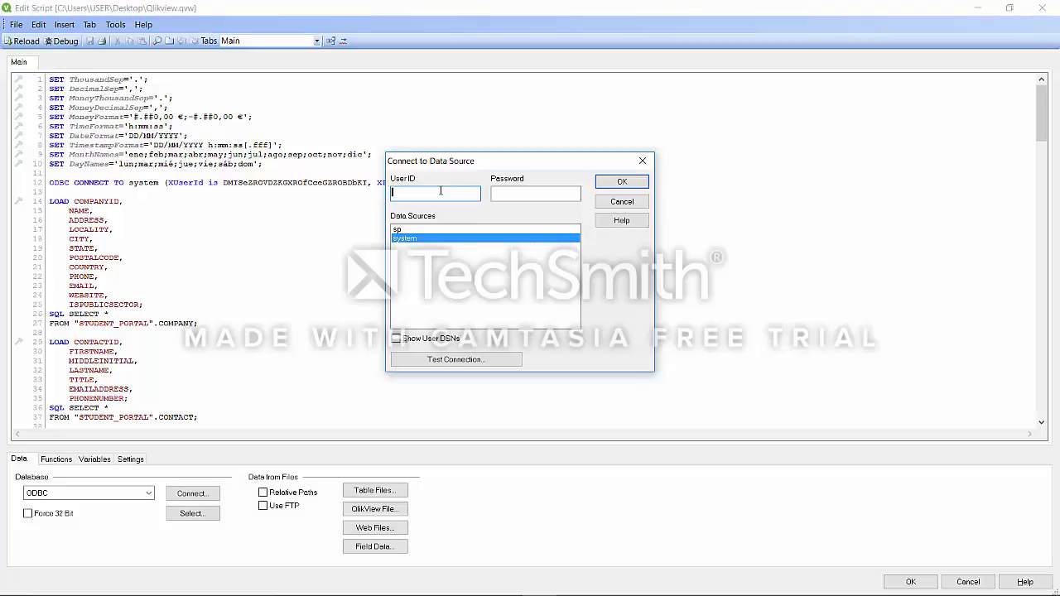
pyautogui.write('system')
pyautogui.press('Tab')
pyautogui.write('••••••')
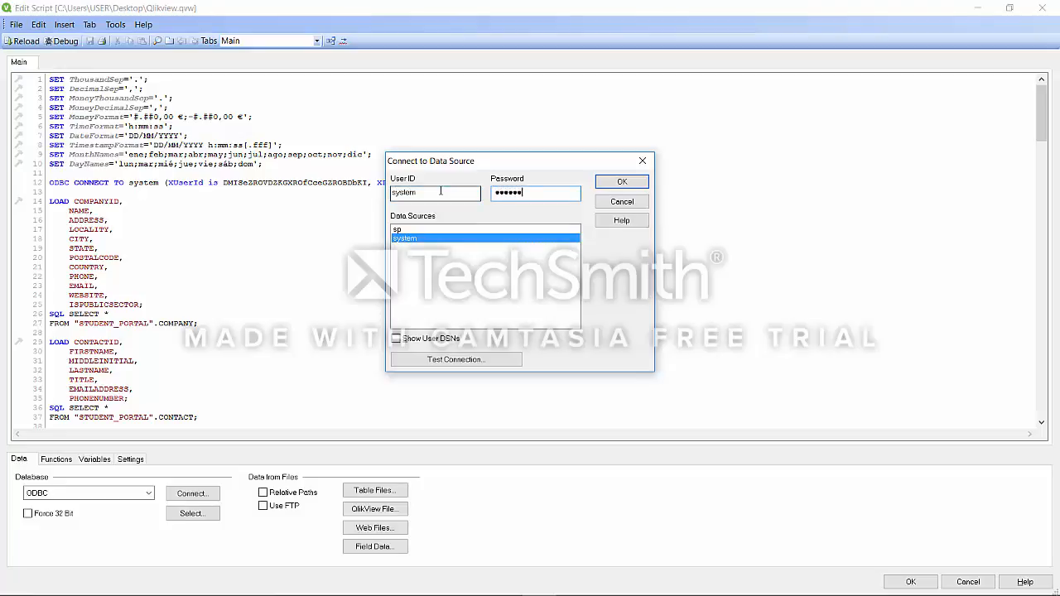
pyautogui.press('BackSpace')
pyautogui.press('BackSpace')
pyautogui.press('BackSpace')
pyautogui.press('BackSpace')
pyautogui.press('BackSpace')
# Test the connection to the system data source and dismiss the connection dialog without applying it
pyautogui.click(496, 357)
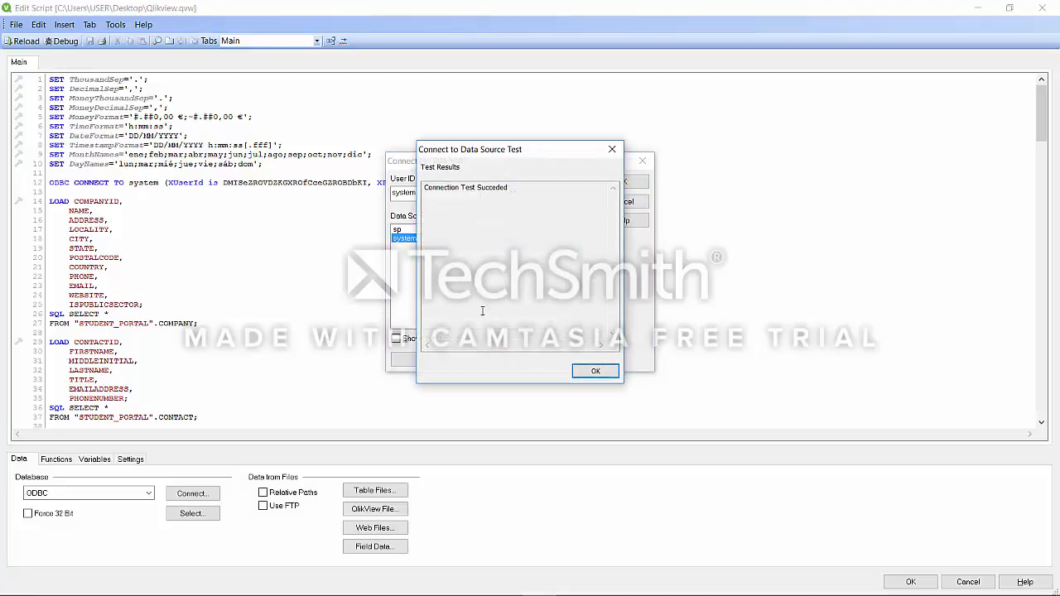
pyautogui.click(612, 149)
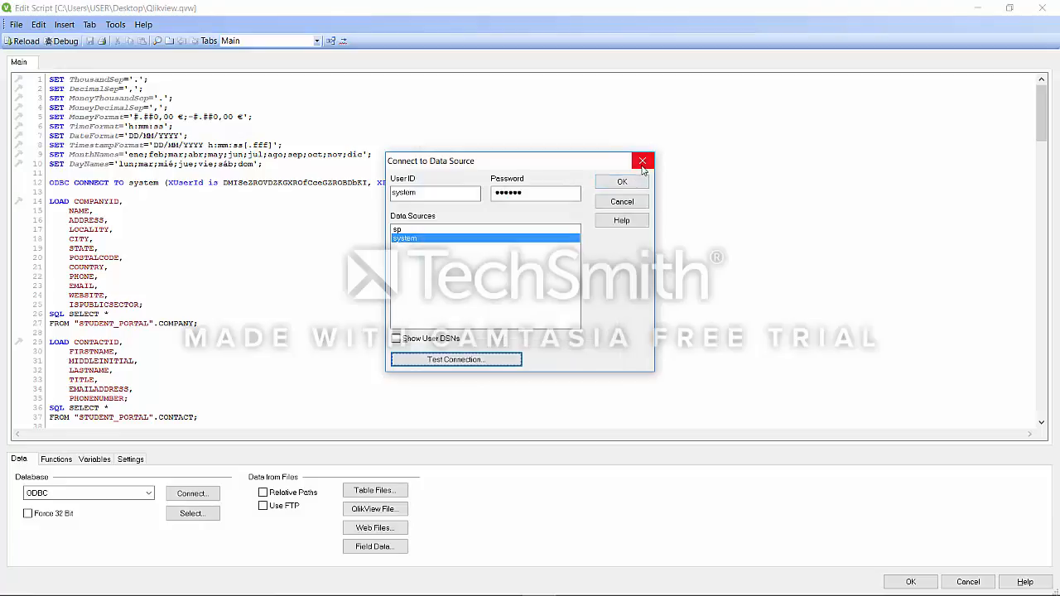
pyautogui.click(623, 204)
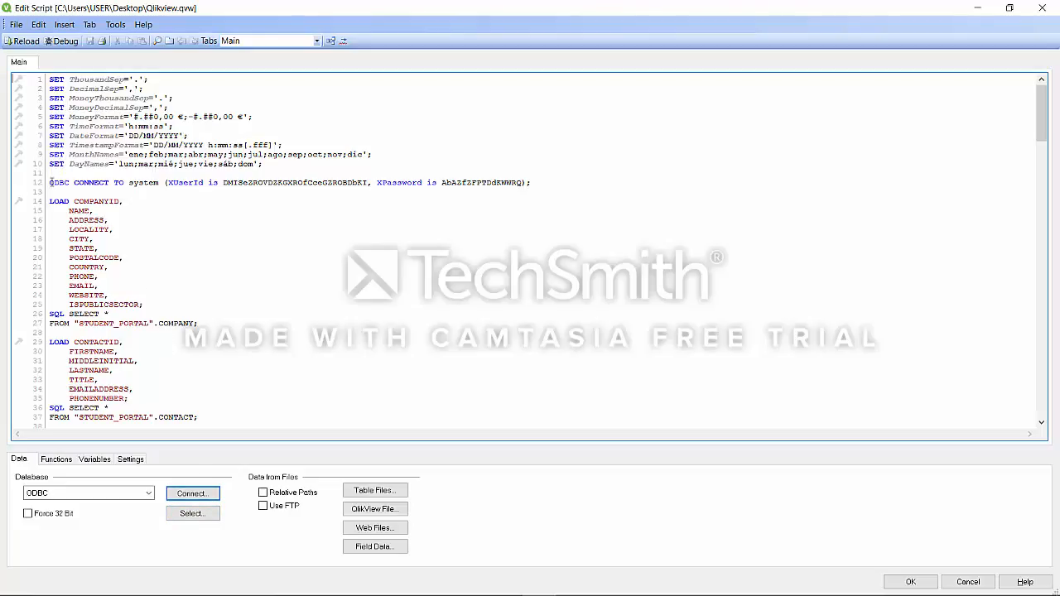
# Examine the existing ODBC CONNECT statement and the first LOAD block in the script
pyautogui.moveTo(49, 182); pyautogui.dragTo(343, 191)
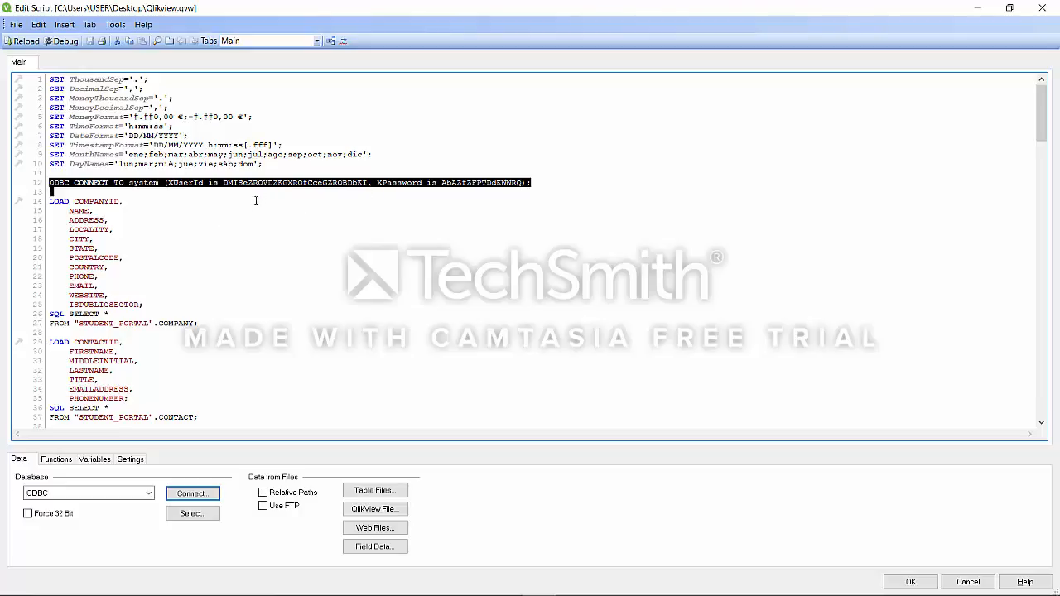
pyautogui.click(224, 212)
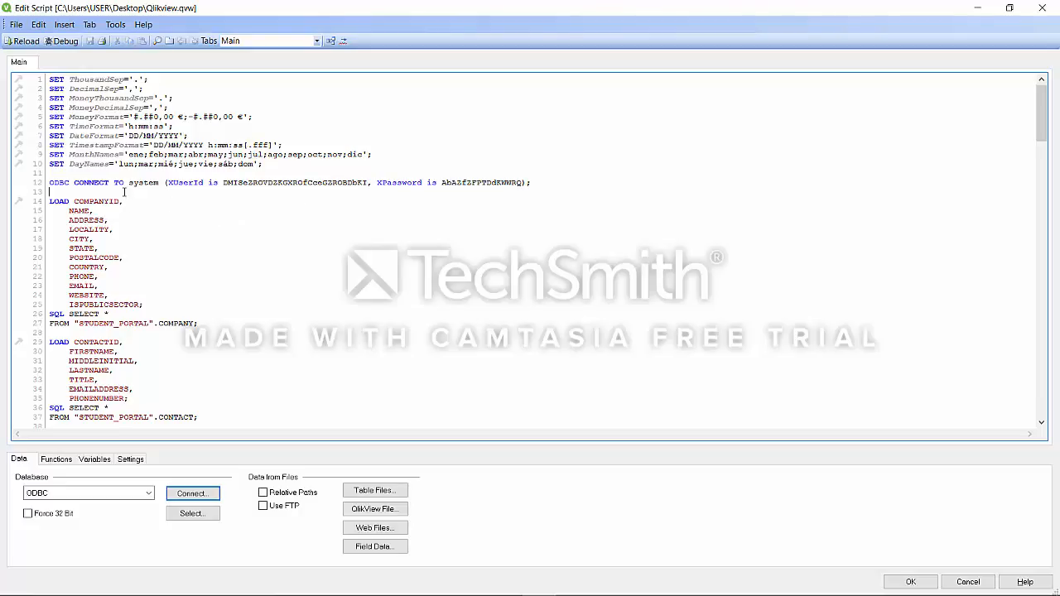
pyautogui.moveTo(124, 192); pyautogui.dragTo(149, 308)
pyautogui.click(149, 308)
# Start creating a select statement from the system data source and set its owner to STUDENT_PORTAL
pyautogui.click(198, 515)
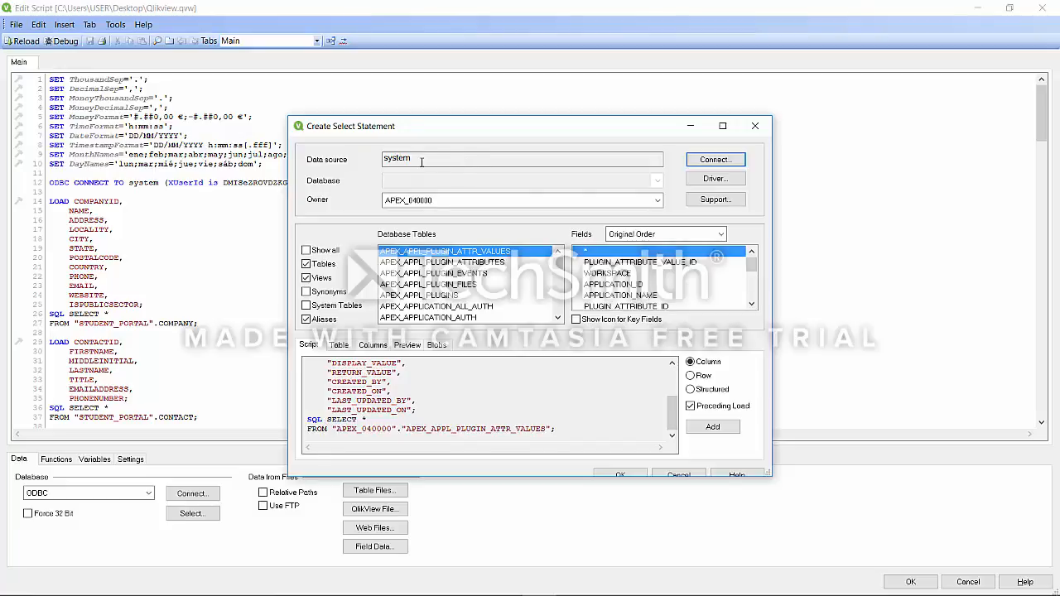
pyautogui.moveTo(422, 160); pyautogui.dragTo(383, 162)
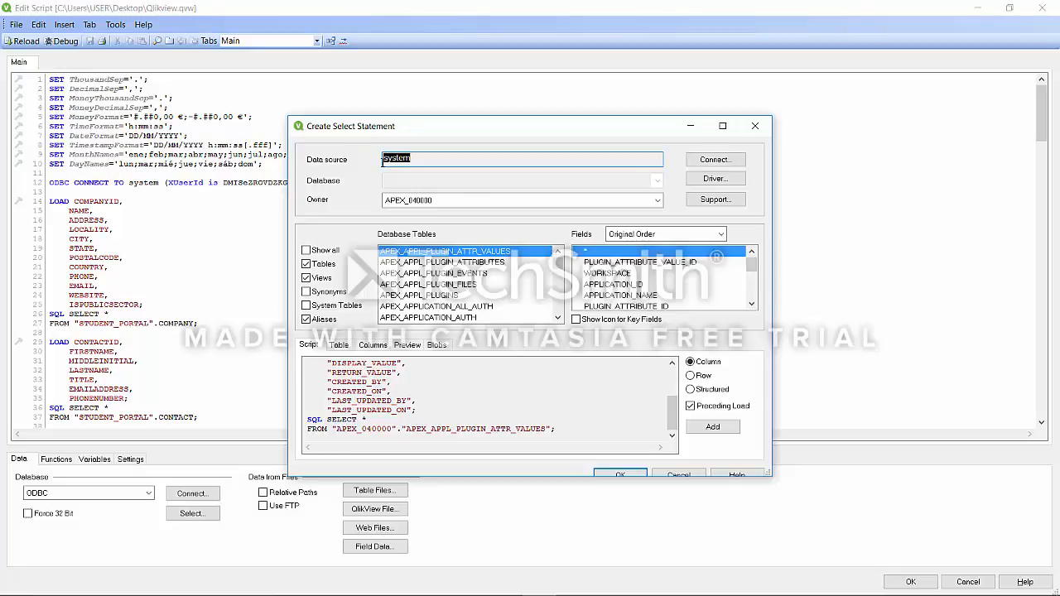
pyautogui.click(635, 163)
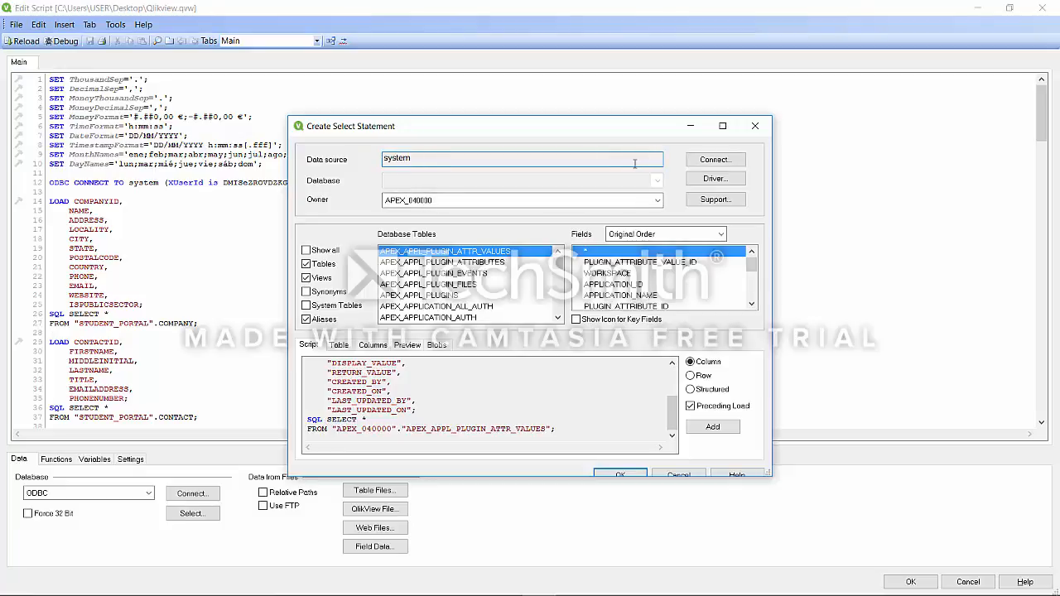
pyautogui.click(445, 203)
pyautogui.click(445, 207)
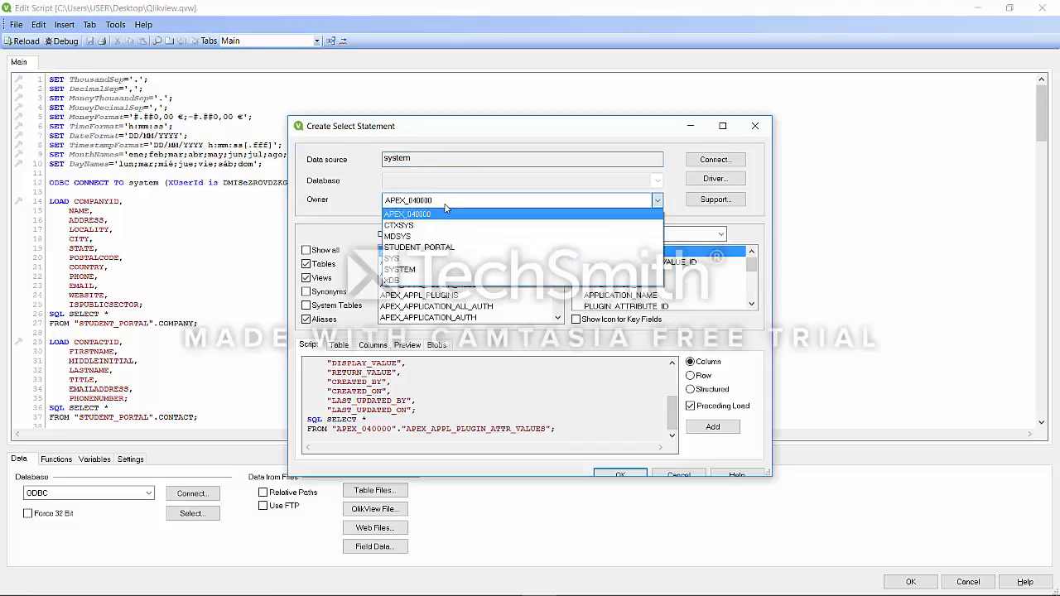
pyautogui.click(407, 248)
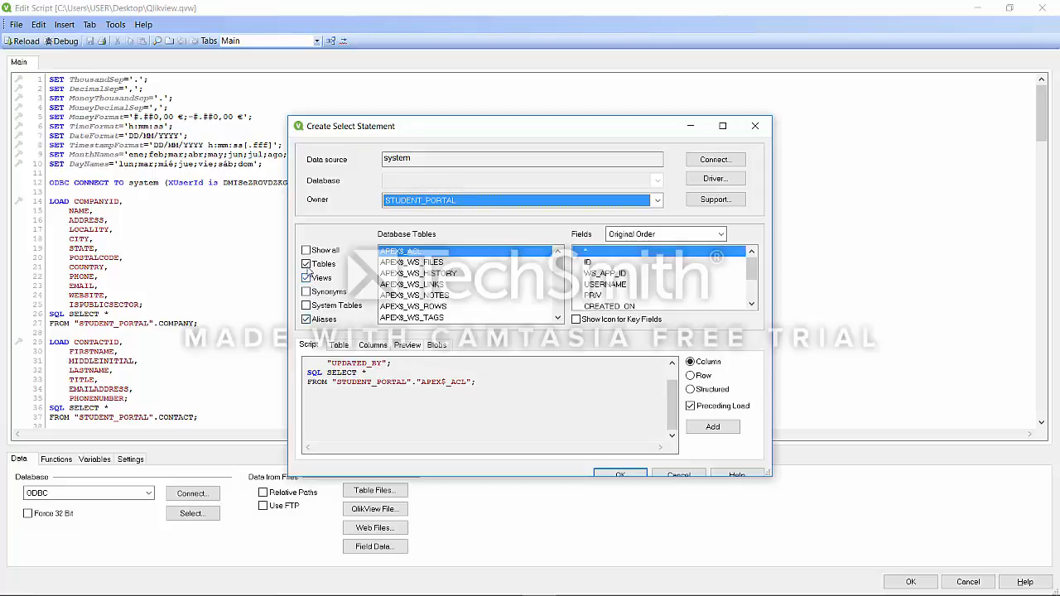
# Limit the listed database objects to tables only, excluding views and aliases, and select the COMPANY table
pyautogui.click(306, 264)
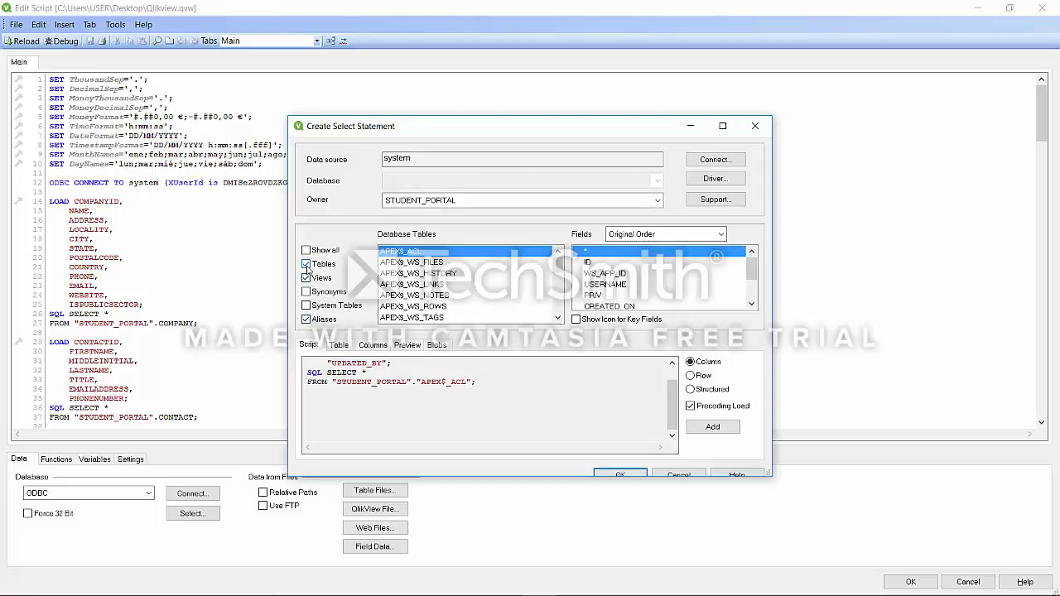
pyautogui.click(307, 266)
pyautogui.click(307, 266)
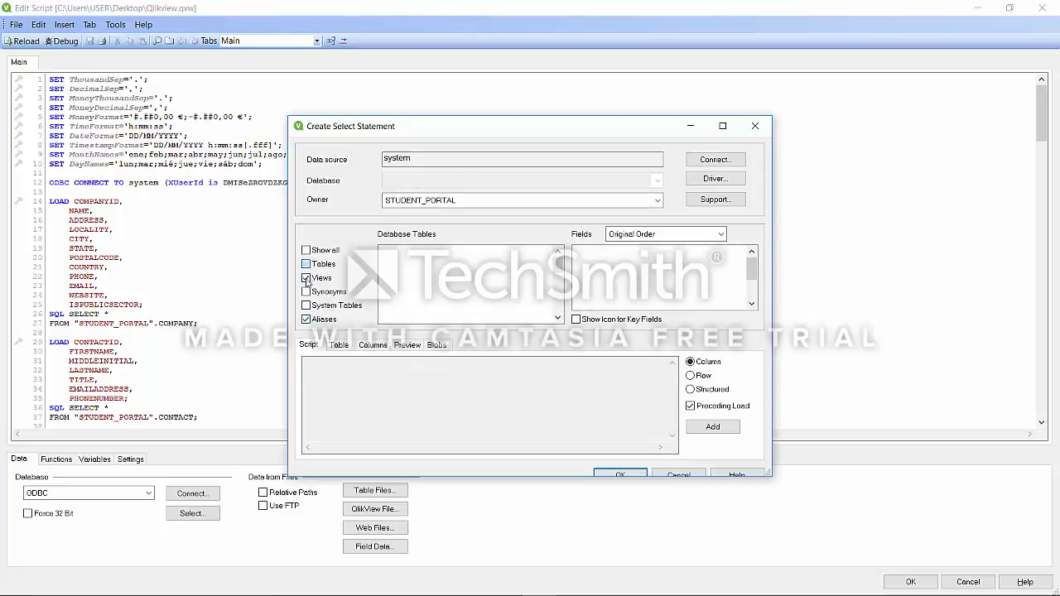
pyautogui.click(307, 279)
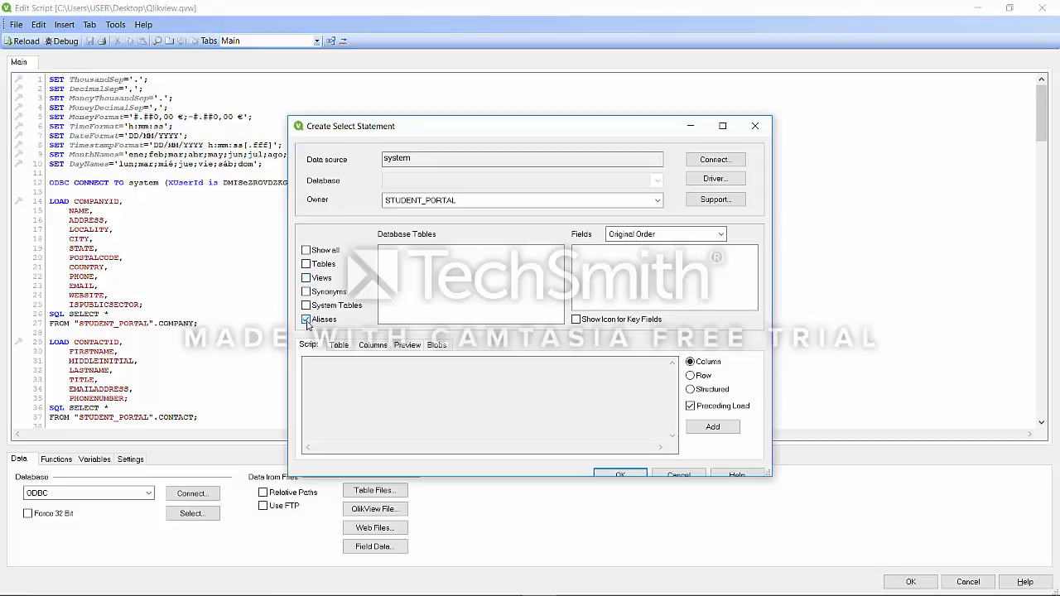
pyautogui.click(307, 266)
pyautogui.click(307, 266)
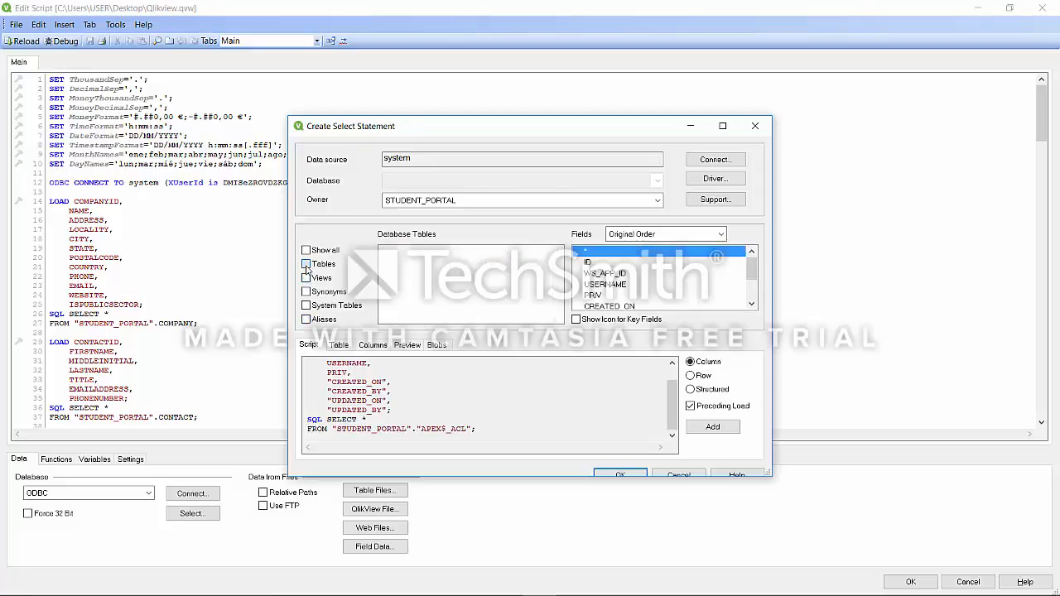
pyautogui.click(307, 266)
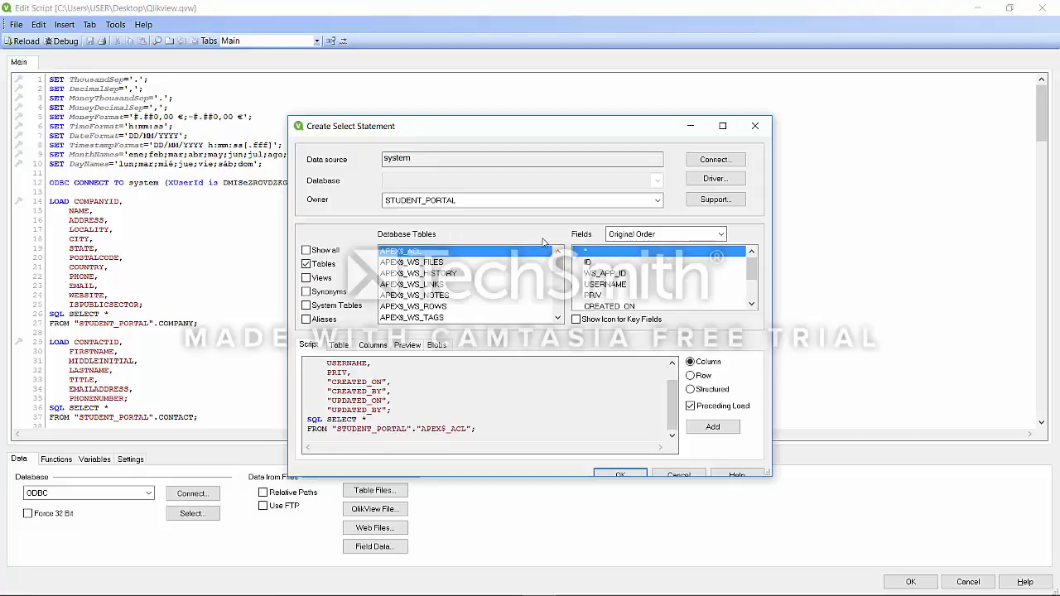
pyautogui.moveTo(558, 266); pyautogui.dragTo(556, 290)
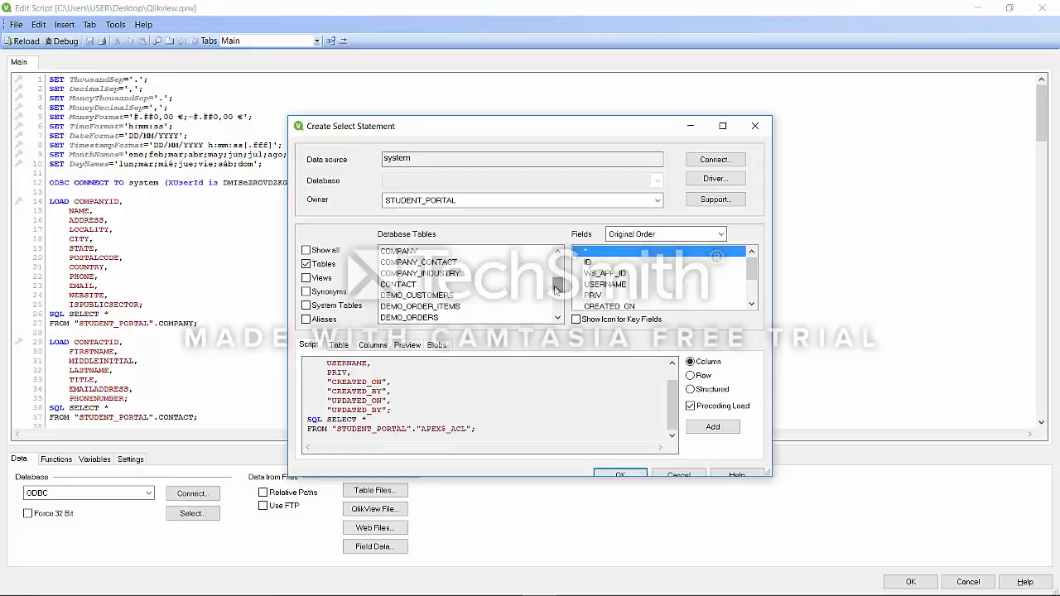
pyautogui.click(412, 254)
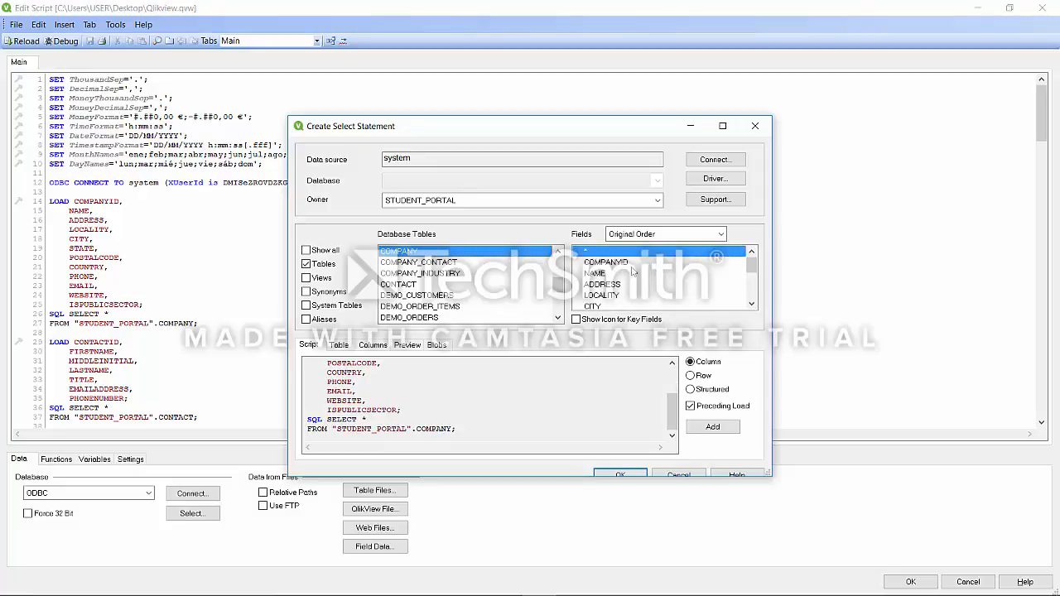
# Try sorting the COMPANY fields in Text Order and return them to Original Order
pyautogui.moveTo(753, 267)
pyautogui.mouseDown()
pyautogui.moveTo(752, 288)
pyautogui.moveTo(749, 257)
pyautogui.mouseUp()
pyautogui.click(719, 234)
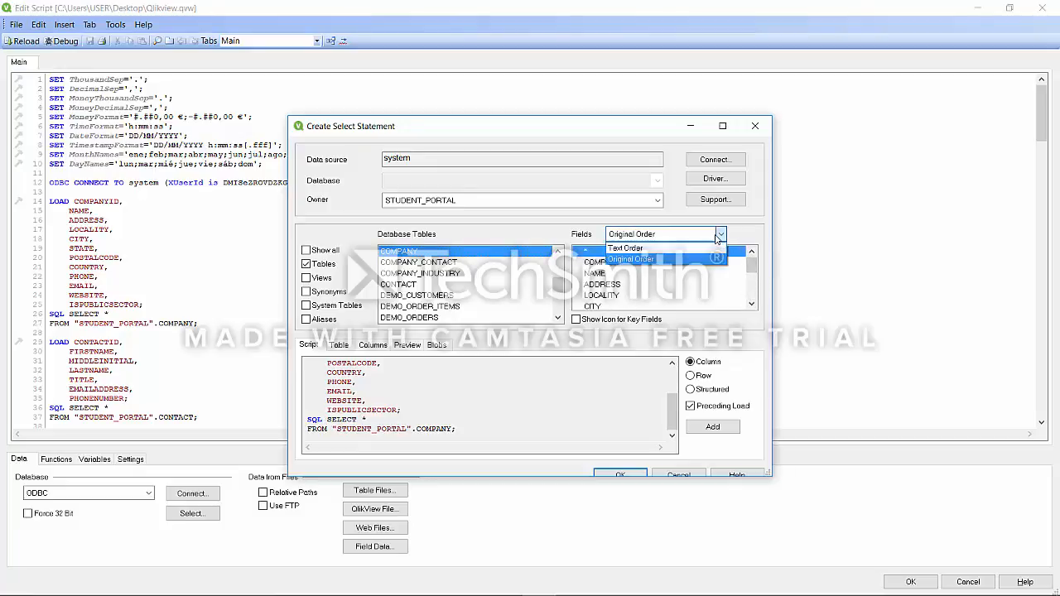
pyautogui.click(698, 250)
pyautogui.click(718, 235)
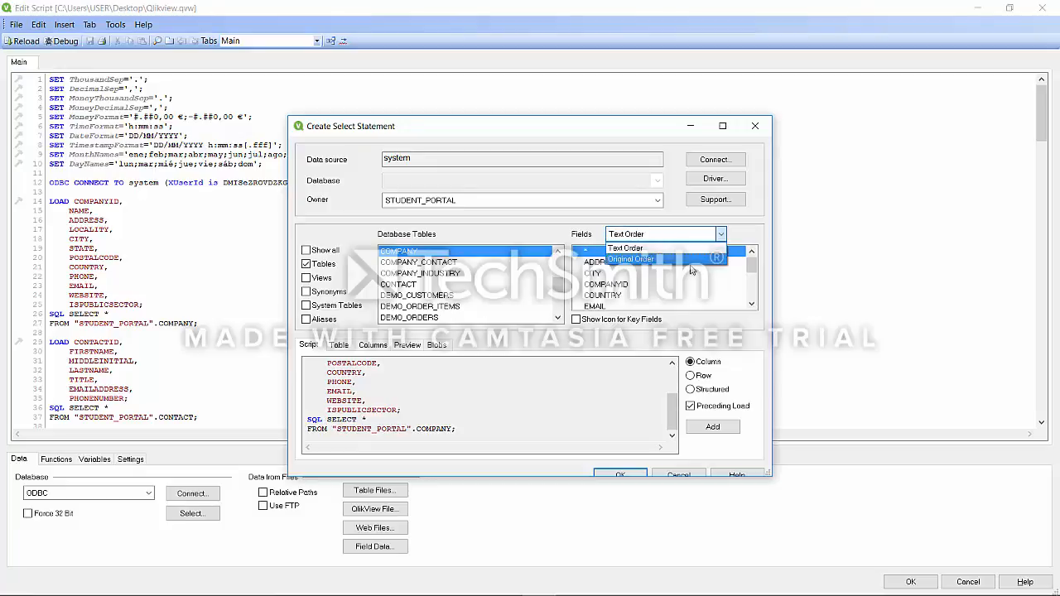
pyautogui.click(692, 260)
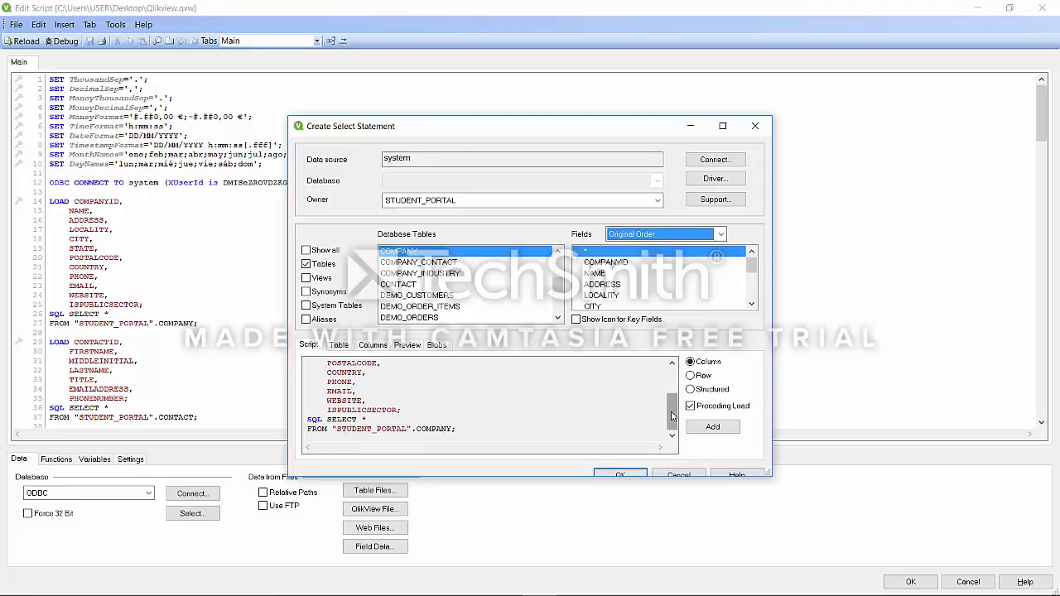
# Examine the generated script for COMPANY, including its LOAD field list and the SQL SELECT source
pyautogui.moveTo(670, 419)
pyautogui.mouseDown()
pyautogui.moveTo(670, 395)
pyautogui.moveTo(670, 420)
pyautogui.mouseUp()
pyautogui.moveTo(330, 431); pyautogui.dragTo(457, 430)
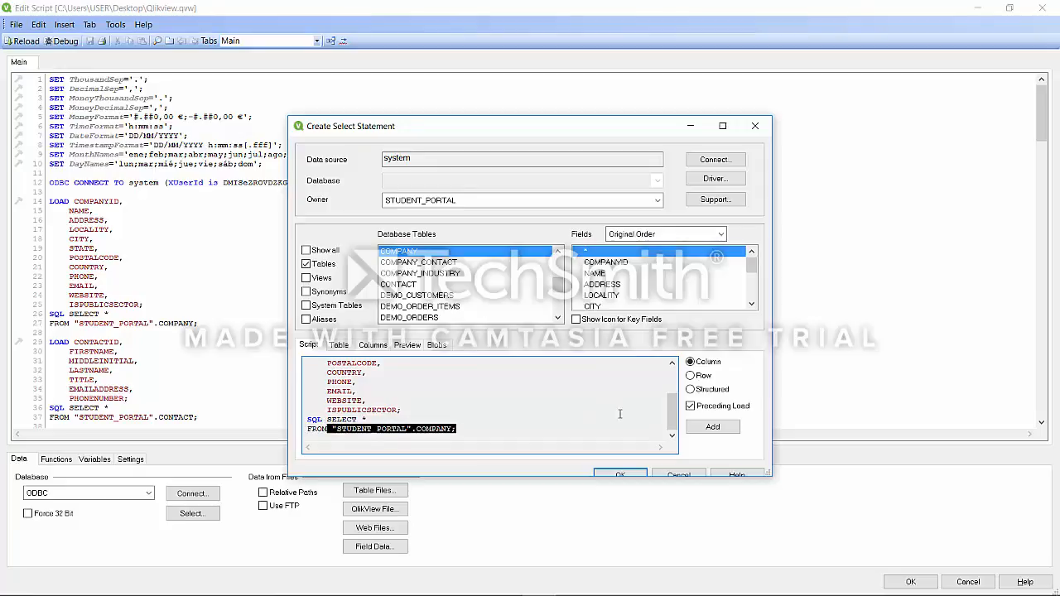
pyautogui.moveTo(670, 411); pyautogui.dragTo(669, 386)
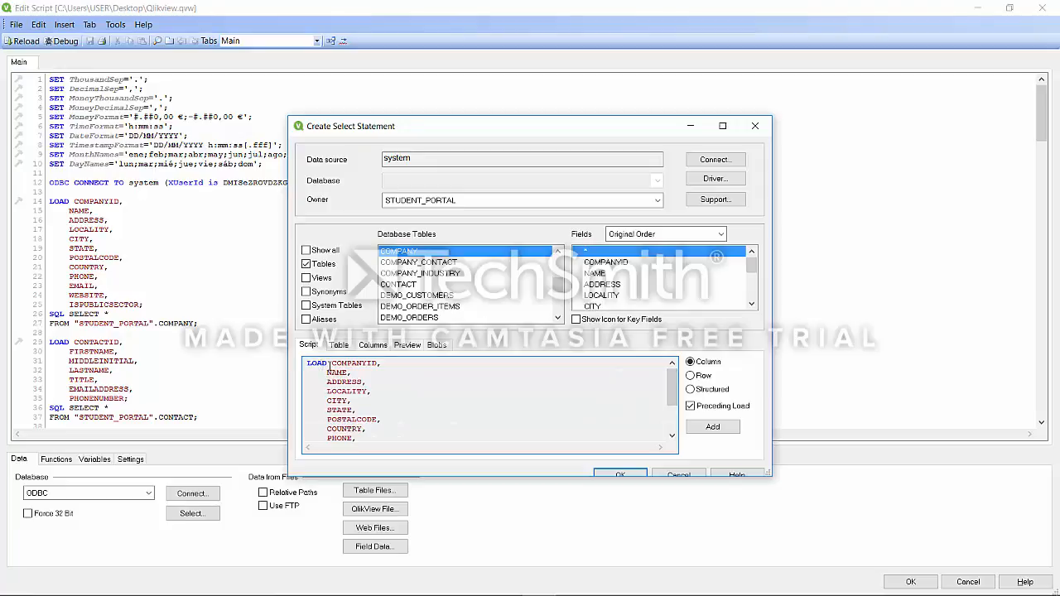
pyautogui.moveTo(308, 363); pyautogui.dragTo(407, 408)
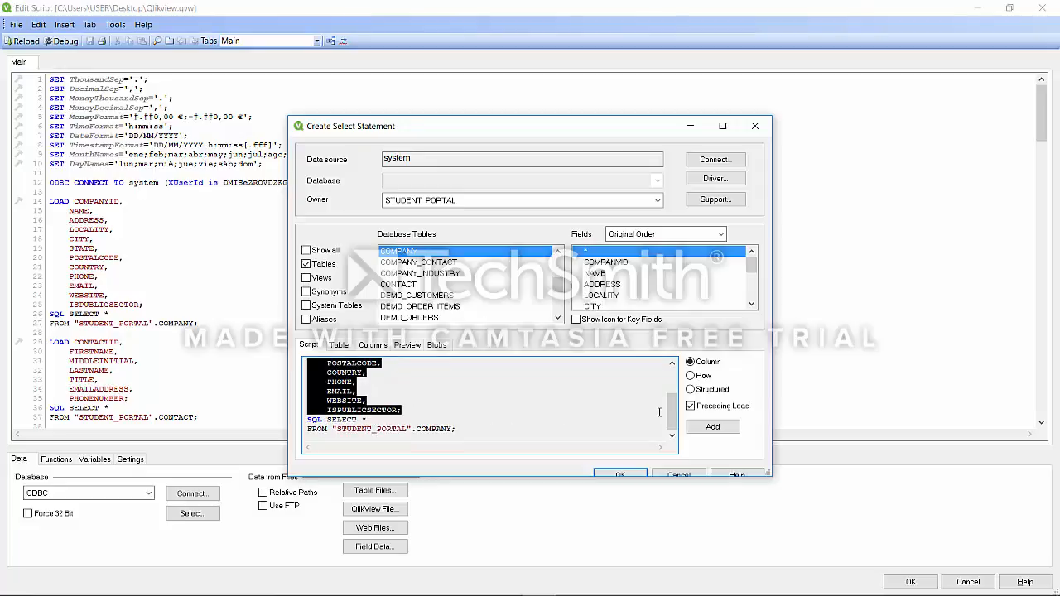
pyautogui.moveTo(672, 411); pyautogui.dragTo(672, 374)
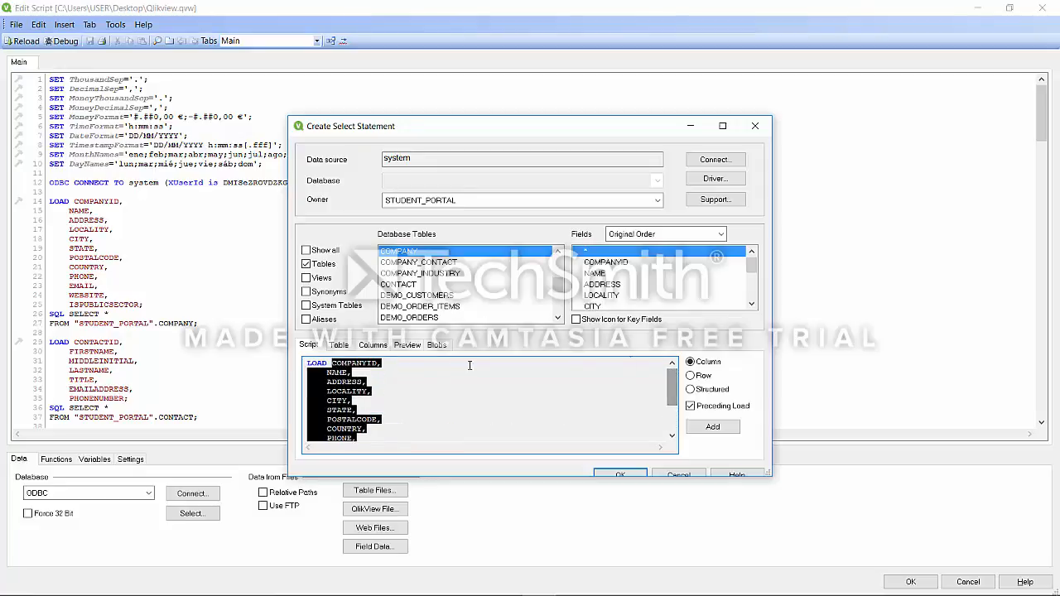
pyautogui.click(412, 387)
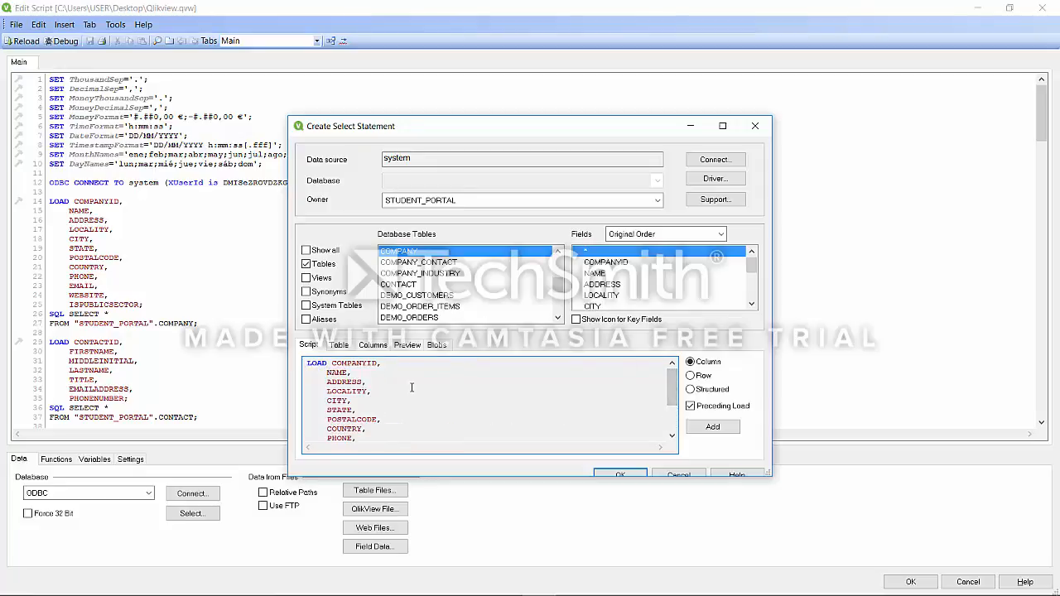
# Inspect the COMPANY table's type, its column information and the preview of its records
pyautogui.click(339, 346)
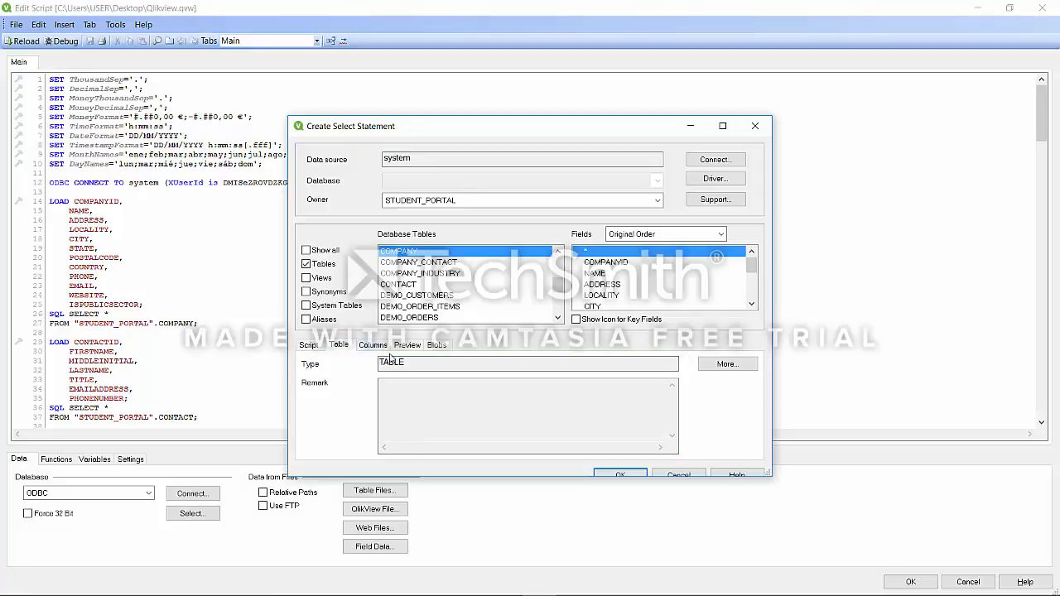
pyautogui.click(375, 345)
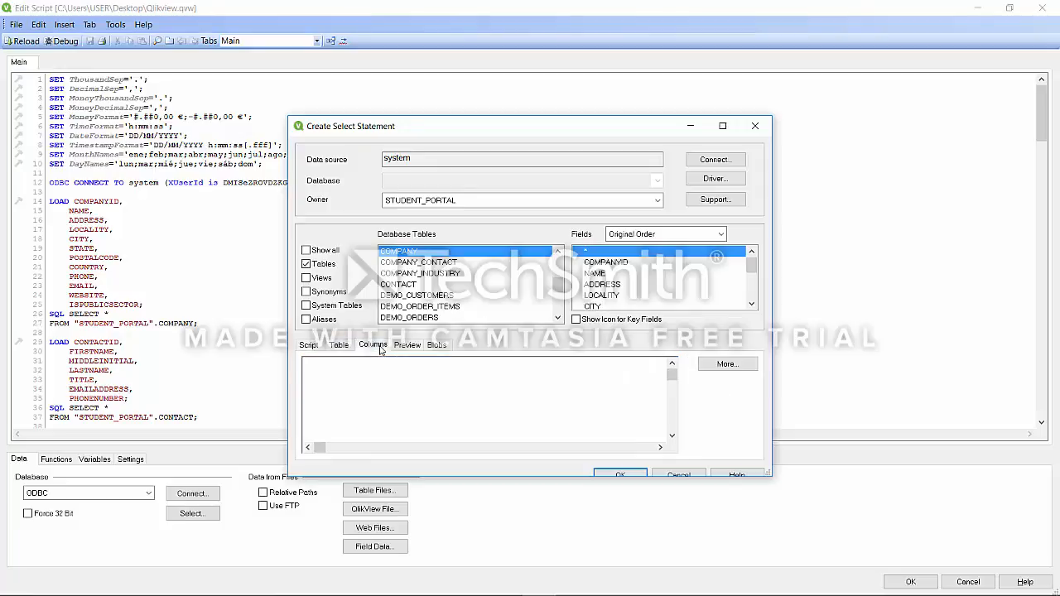
pyautogui.click(419, 349)
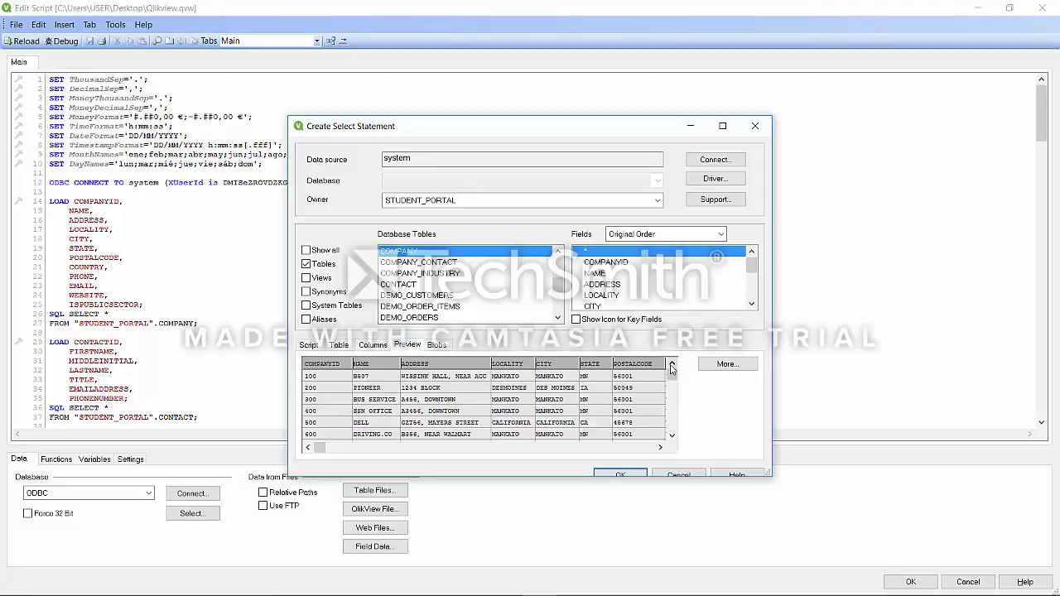
pyautogui.click(675, 409)
pyautogui.moveTo(676, 414); pyautogui.dragTo(676, 419)
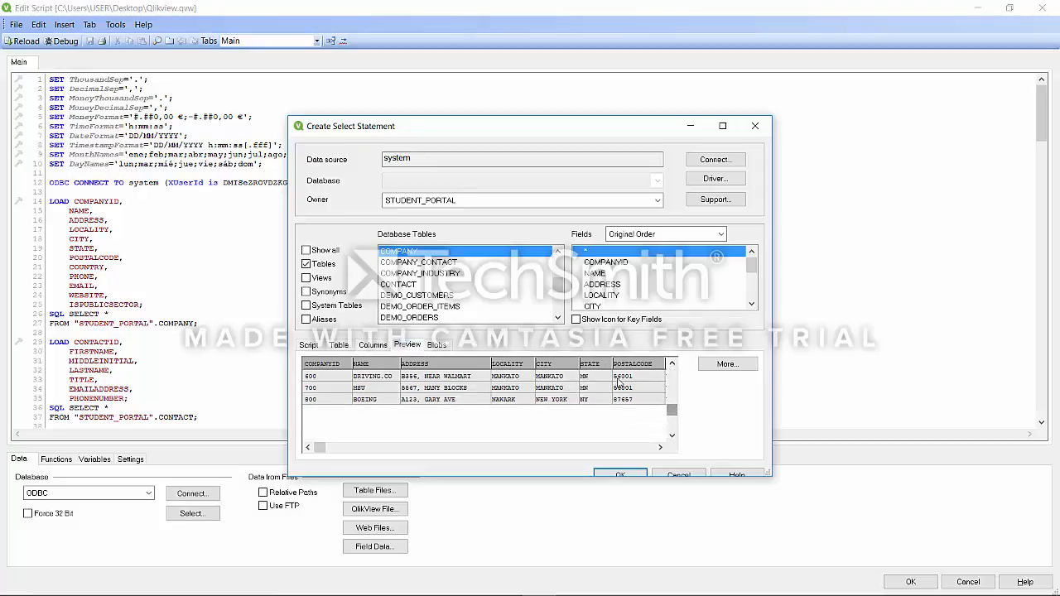
# Check the Blobs view for COMPANY, return to its generated script, and cancel the select statement
pyautogui.click(437, 346)
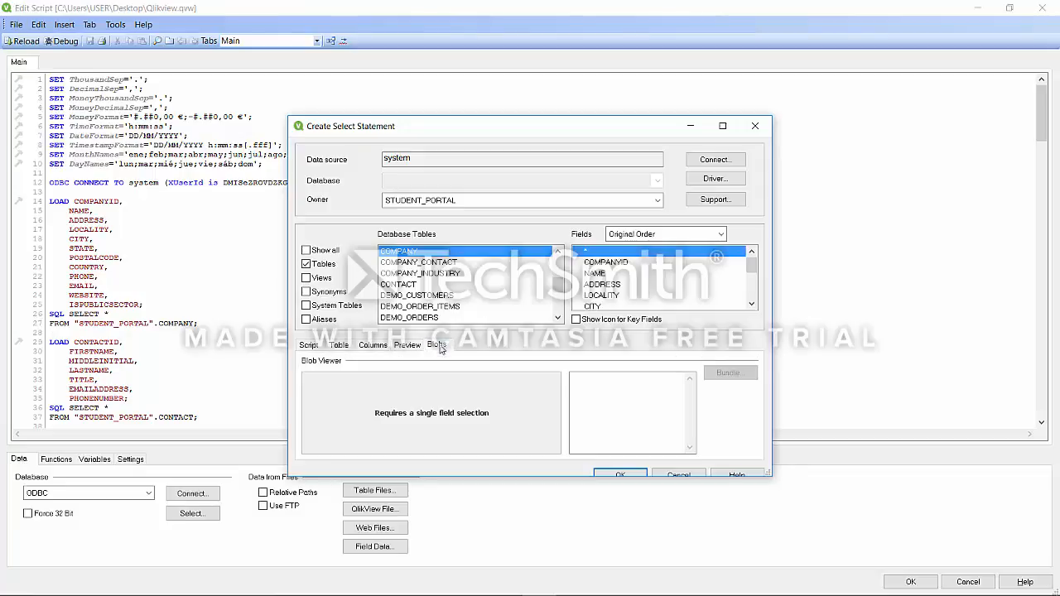
pyautogui.click(311, 346)
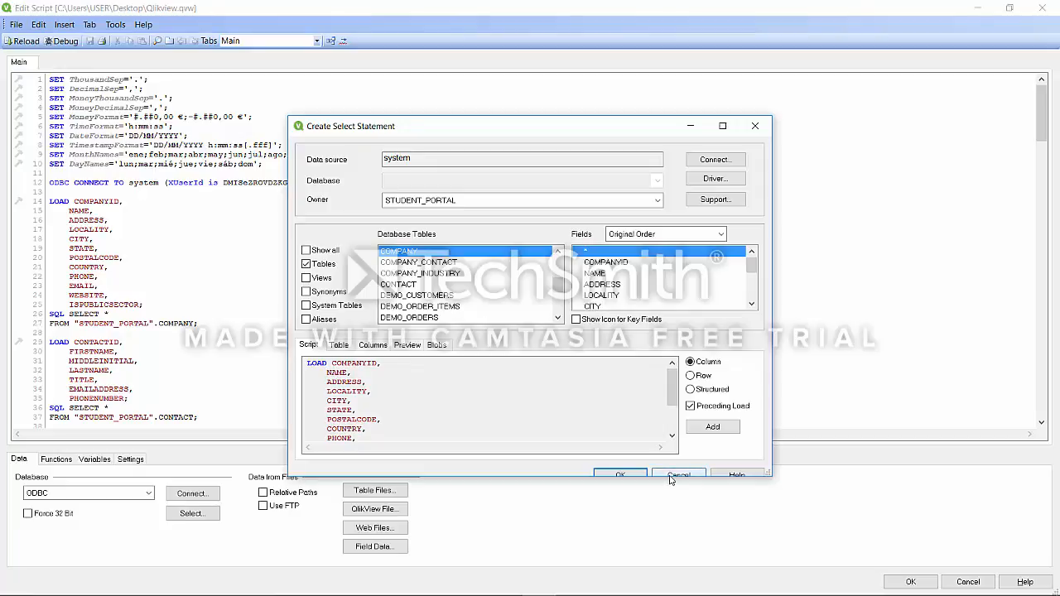
pyautogui.click(670, 477)
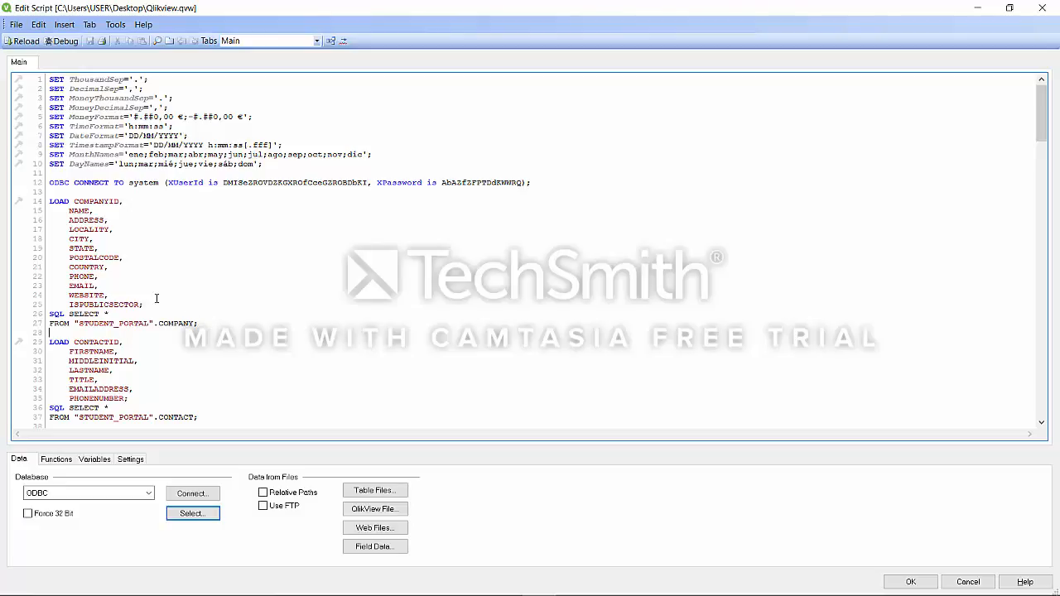
# Review the existing COMPANY load block and the single-table load statements that follow it in the script
pyautogui.moveTo(165, 332); pyautogui.dragTo(20, 201)
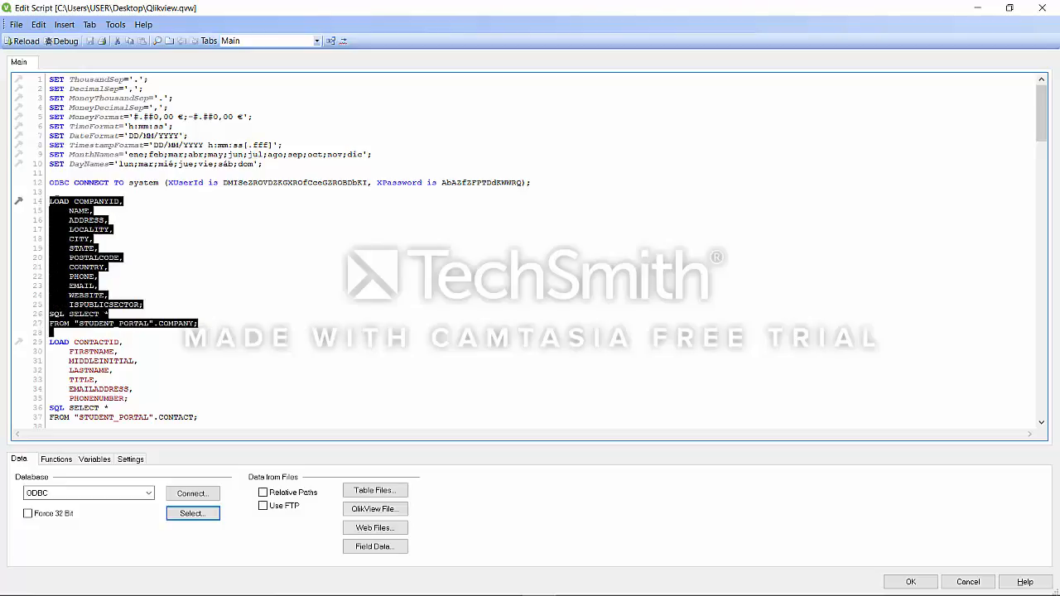
pyautogui.click(96, 220)
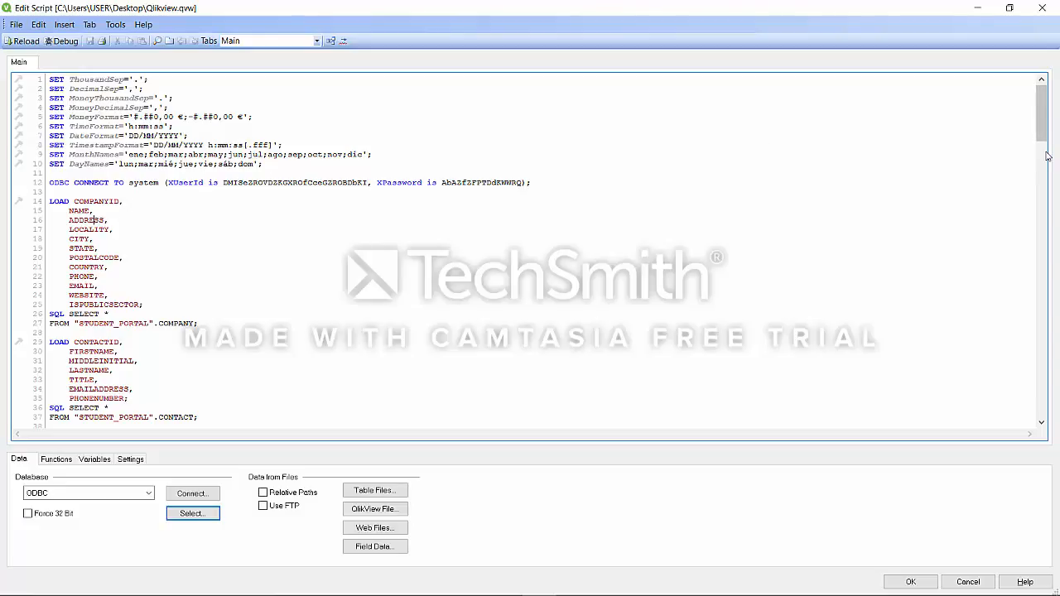
pyautogui.moveTo(1040, 139); pyautogui.dragTo(1036, 209)
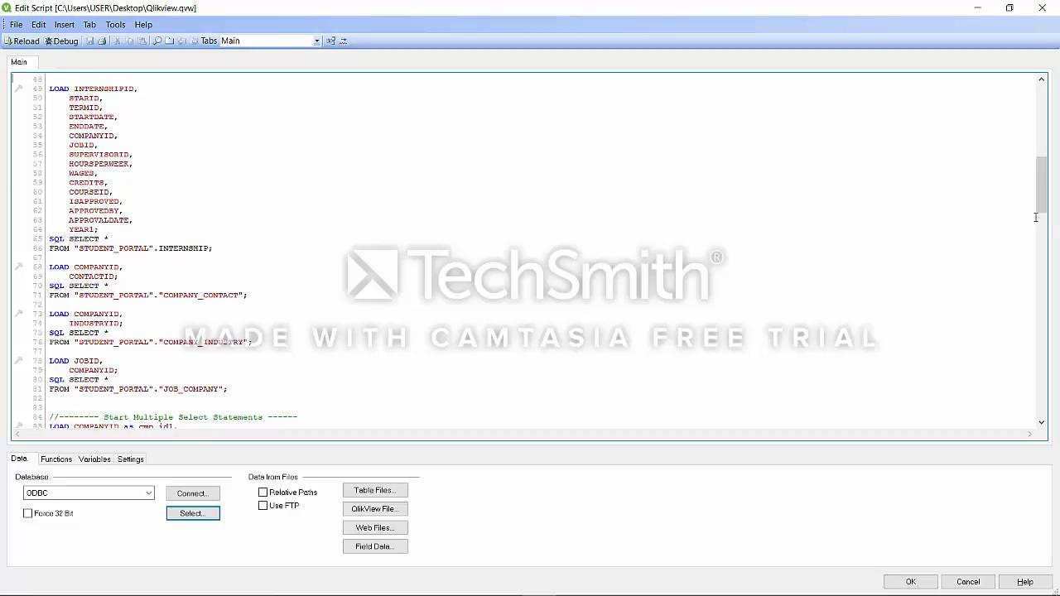
pyautogui.moveTo(1041, 213); pyautogui.dragTo(1040, 249)
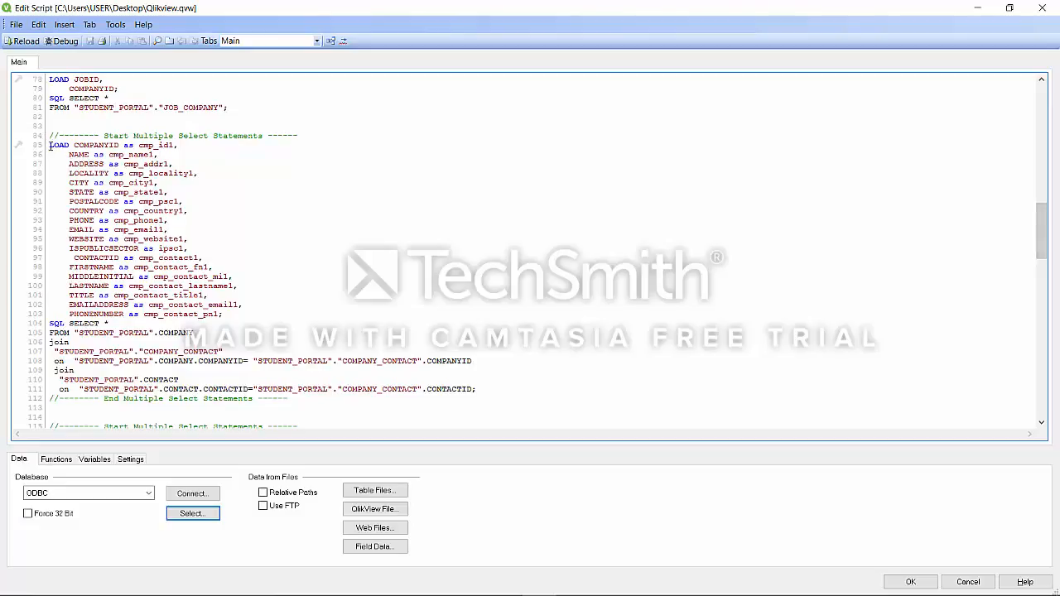
# Examine the first multiple select block, including how COMPANY is joined with COMPANY_CONTACT and CONTACT
pyautogui.moveTo(49, 145); pyautogui.dragTo(259, 380)
pyautogui.click(259, 379)
pyautogui.hotkey('shift', 'Home')
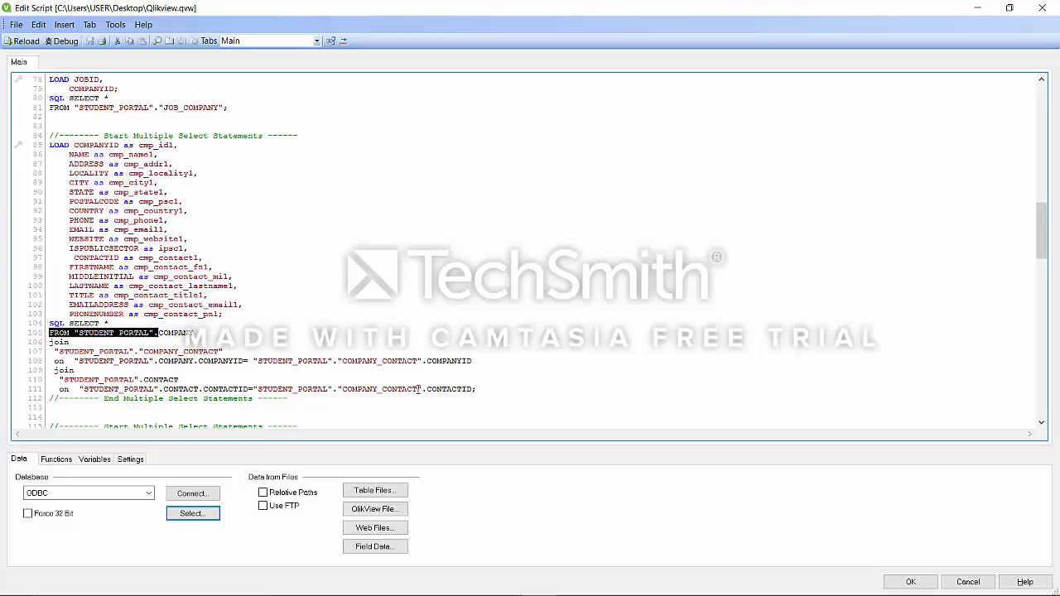
pyautogui.moveTo(427, 389); pyautogui.dragTo(492, 387)
pyautogui.click(492, 386)
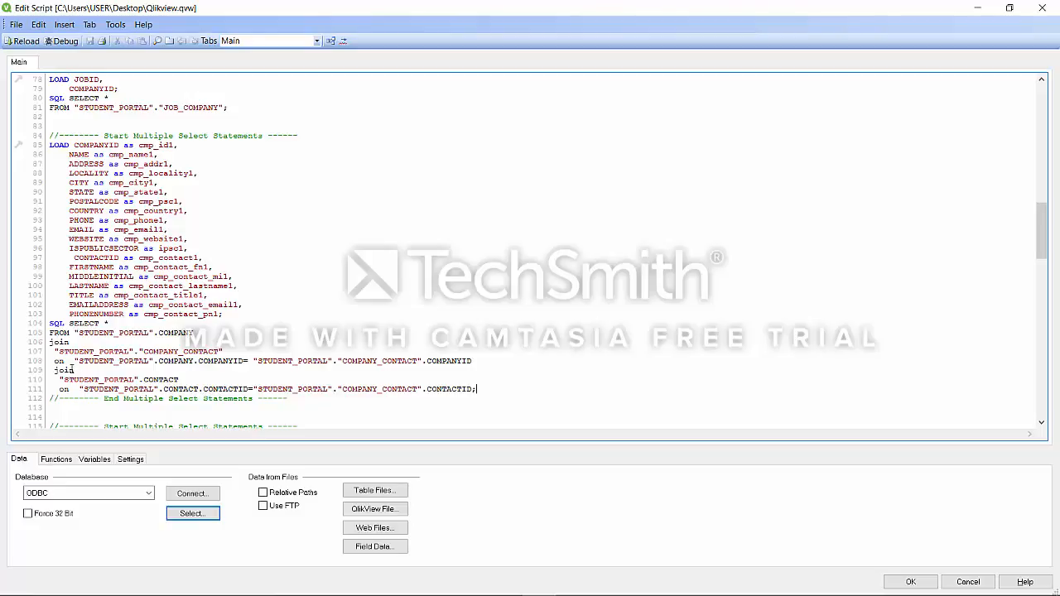
pyautogui.moveTo(75, 370); pyautogui.dragTo(53, 370)
pyautogui.click(53, 370)
# Examine the block's complete SQL SELECT statement and the aliased LOAD field list above it
pyautogui.moveTo(70, 323); pyautogui.dragTo(363, 398)
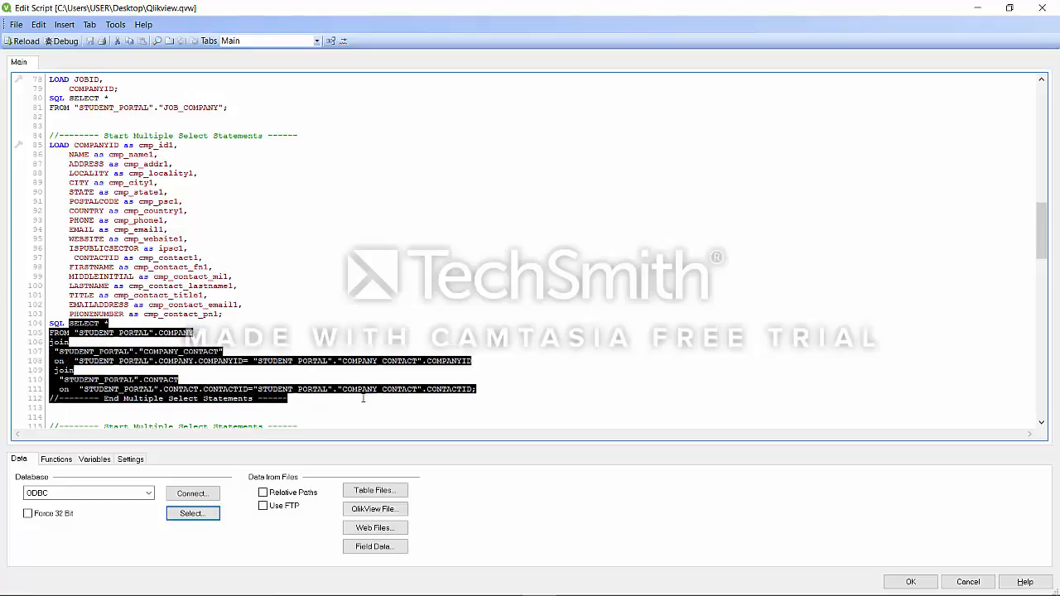
pyautogui.click(363, 398)
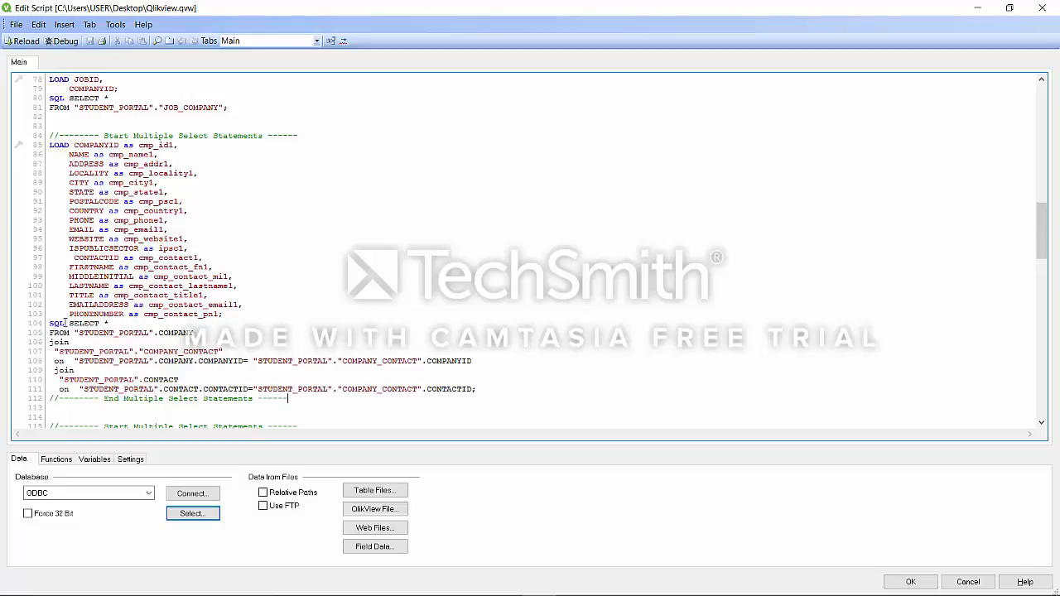
pyautogui.moveTo(70, 323); pyautogui.dragTo(51, 323)
pyautogui.moveTo(74, 144); pyautogui.dragTo(222, 314)
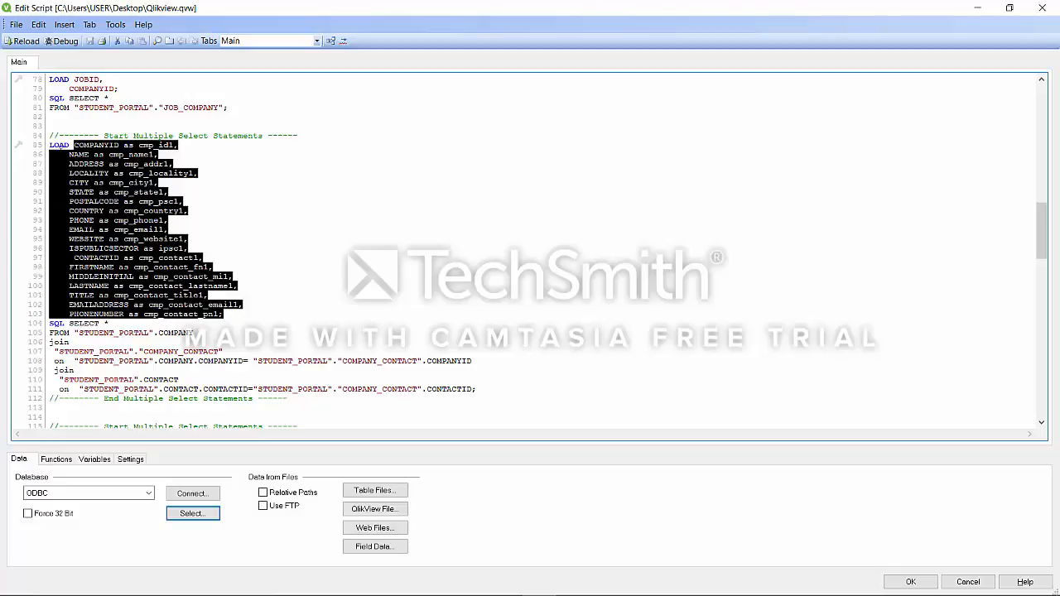
pyautogui.click(335, 266)
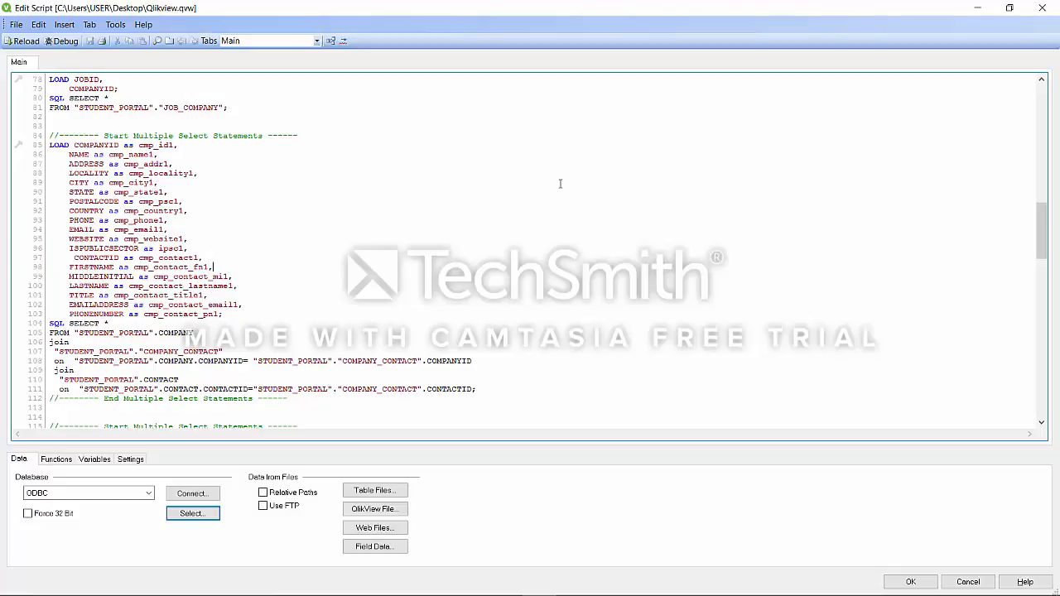
# Reload the data by running the script and accept the loop warning
pyautogui.moveTo(1044, 232); pyautogui.dragTo(1045, 83)
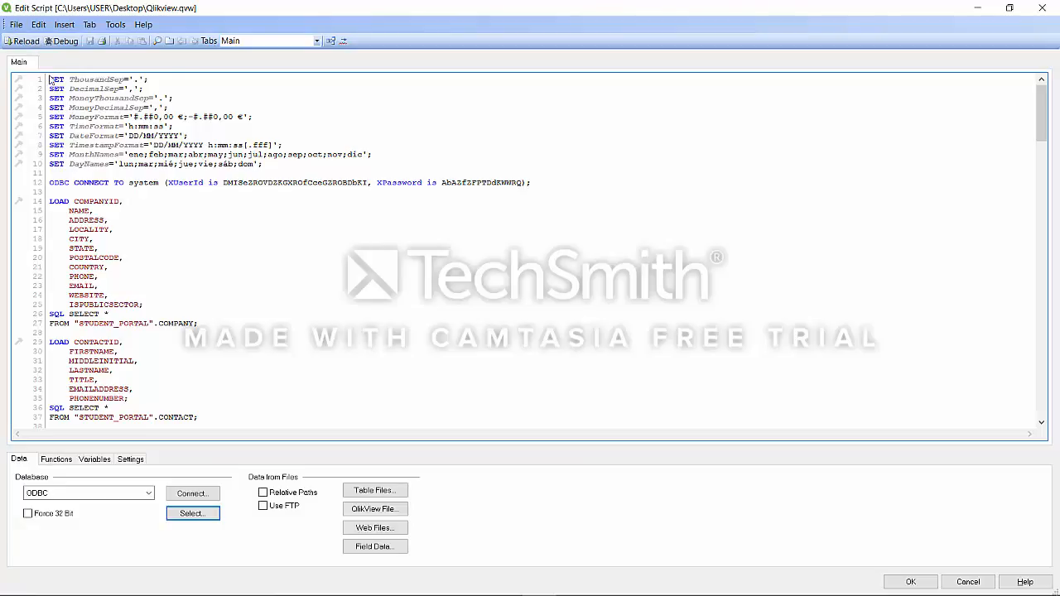
pyautogui.click(28, 43)
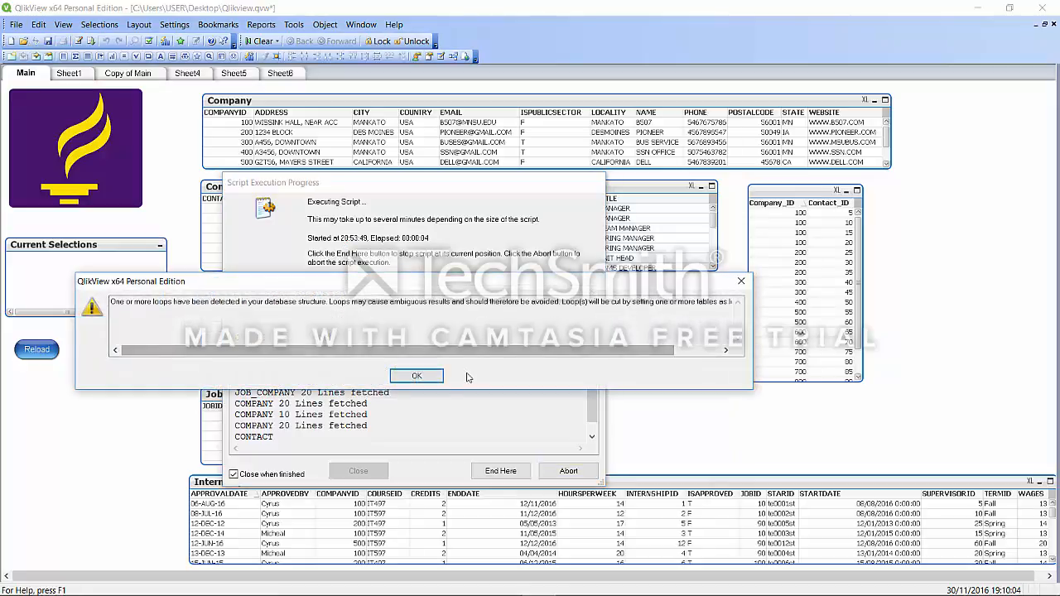
pyautogui.click(404, 376)
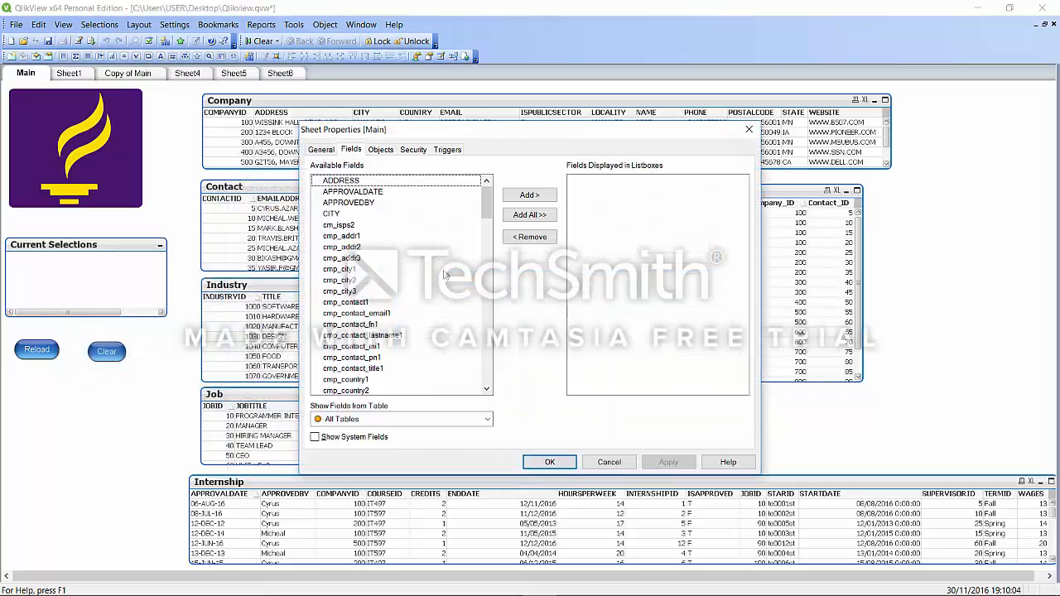
# Browse the available fields for the Main sheet, limit them to the COMPANY table, and accept the sheet properties
pyautogui.moveTo(487, 215); pyautogui.dragTo(511, 406)
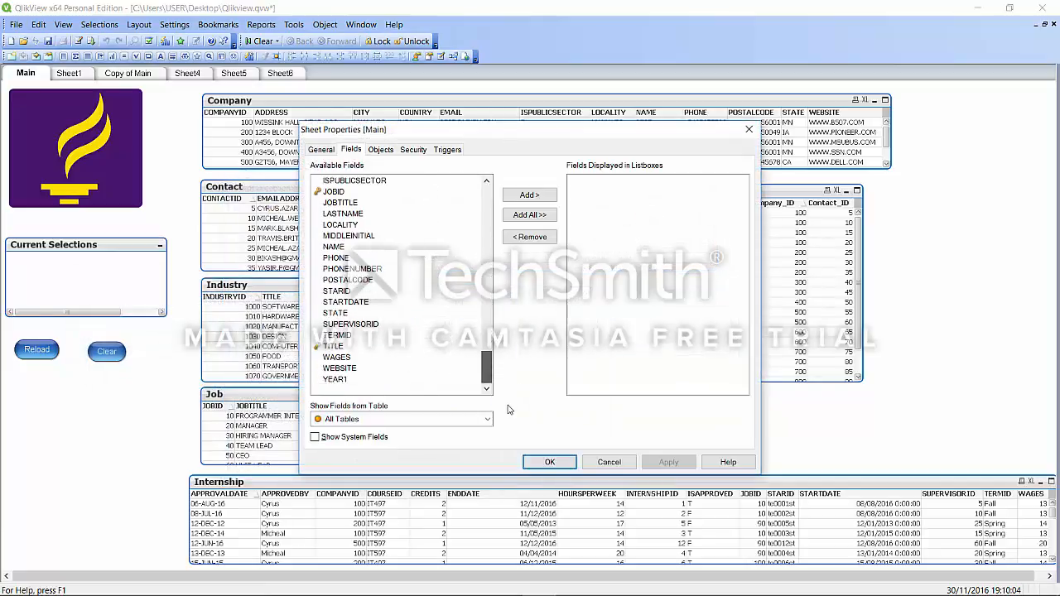
pyautogui.click(446, 421)
pyautogui.click(445, 421)
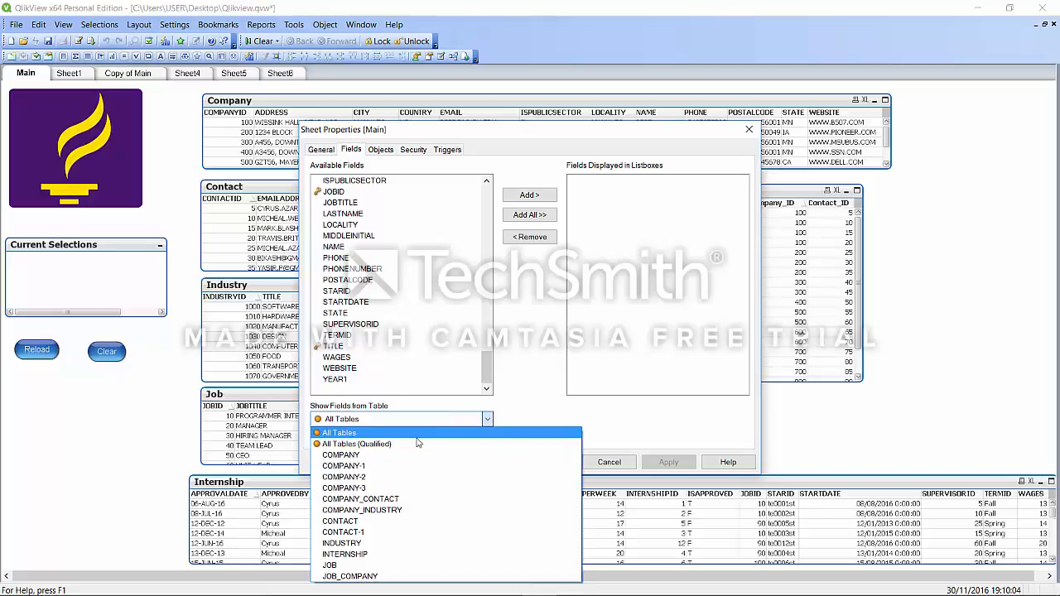
pyautogui.click(394, 465)
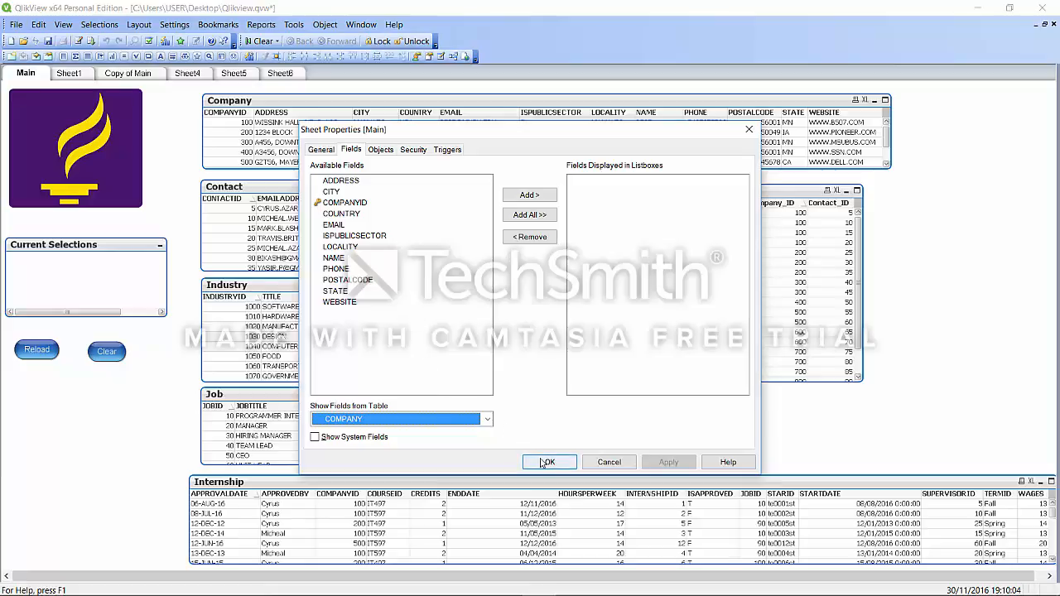
pyautogui.click(539, 460)
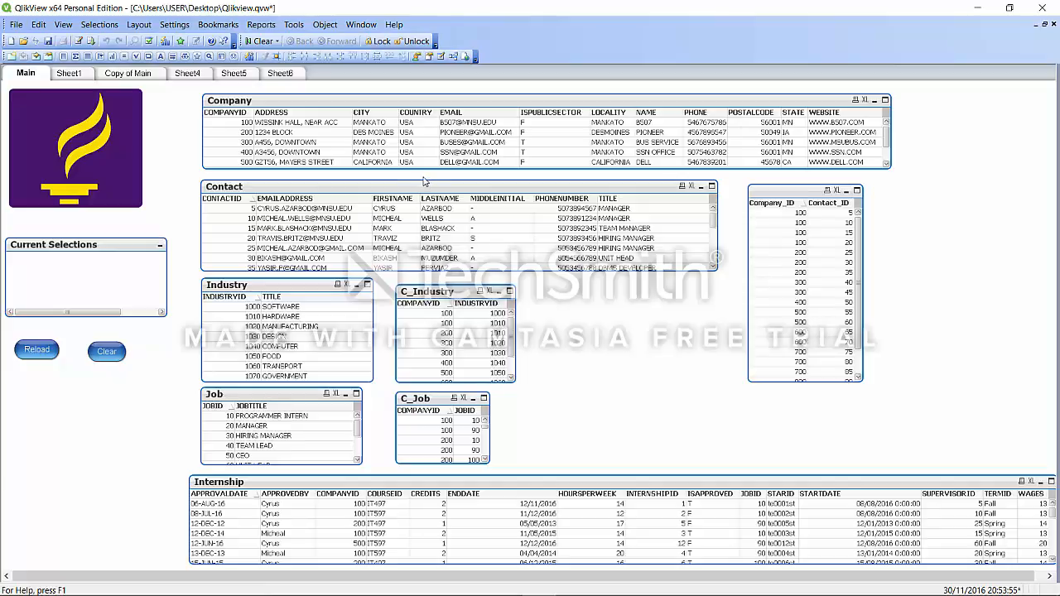
# Filter the sheet by COMPANYID 100 from the Company table, and clear the selection
pyautogui.moveTo(377, 191); pyautogui.dragTo(379, 191)
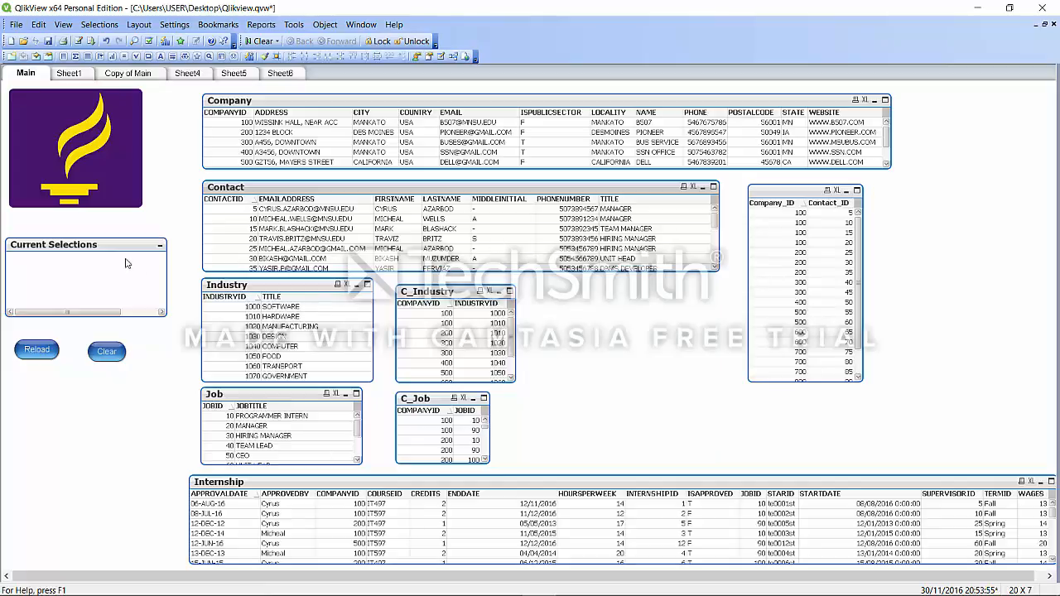
pyautogui.click(245, 122)
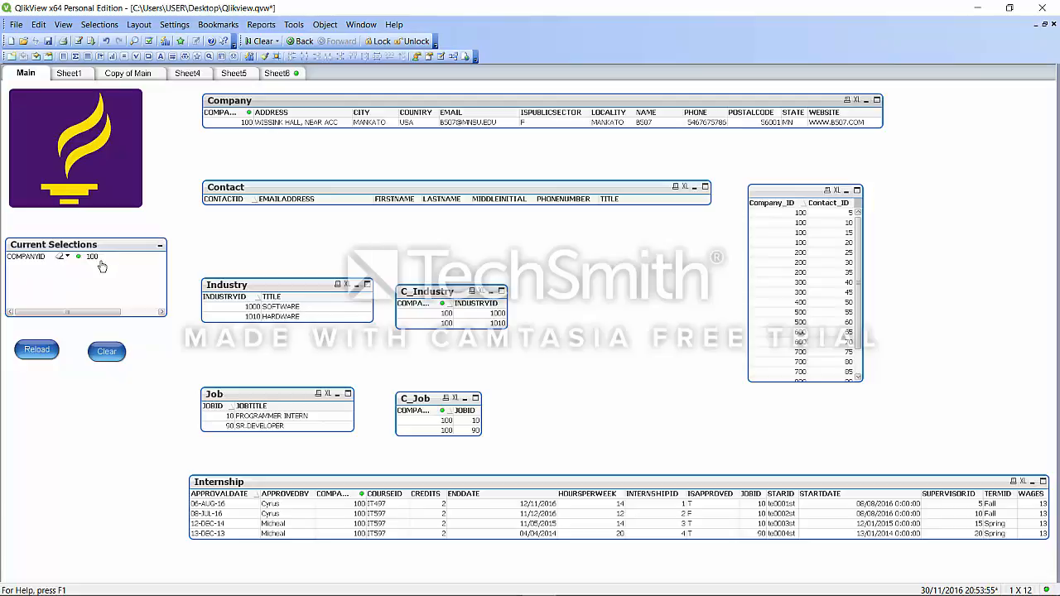
pyautogui.click(104, 352)
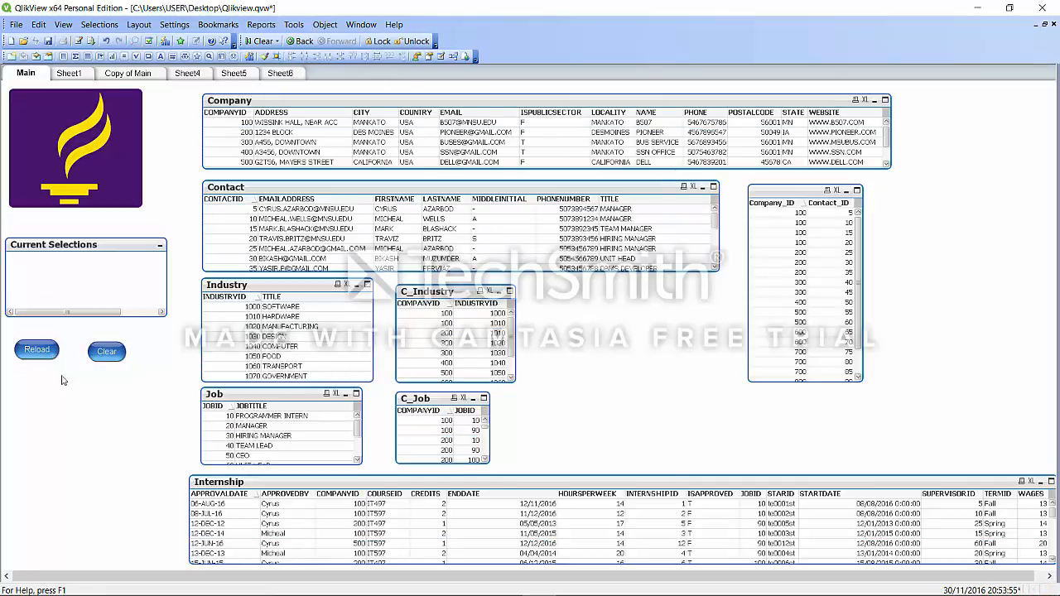
# Reload the data directly from the Main sheet
pyautogui.click(45, 351)
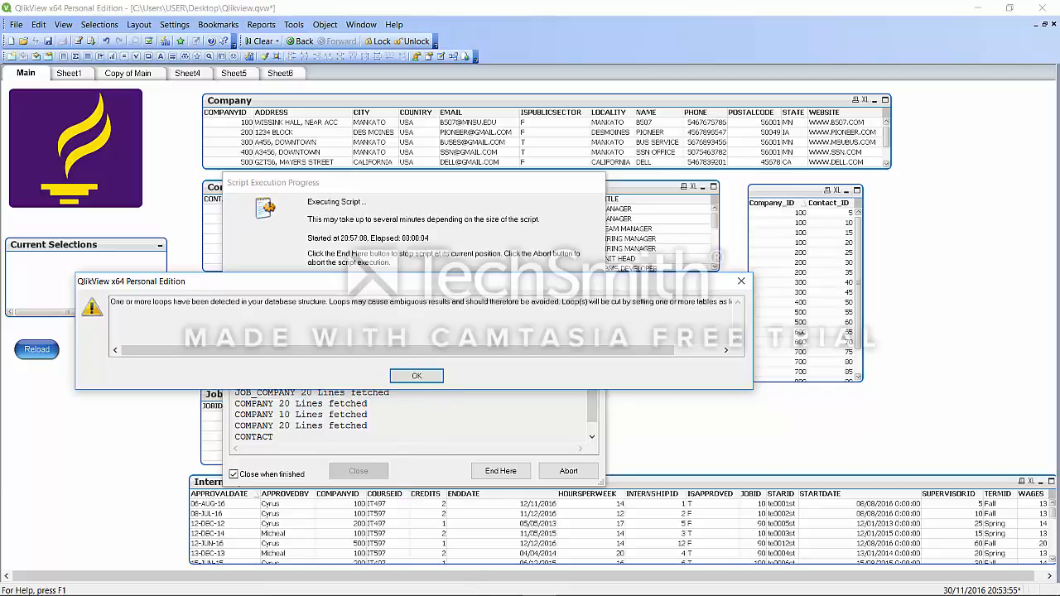
pyautogui.moveTo(483, 588)
pyautogui.click(367, 584)
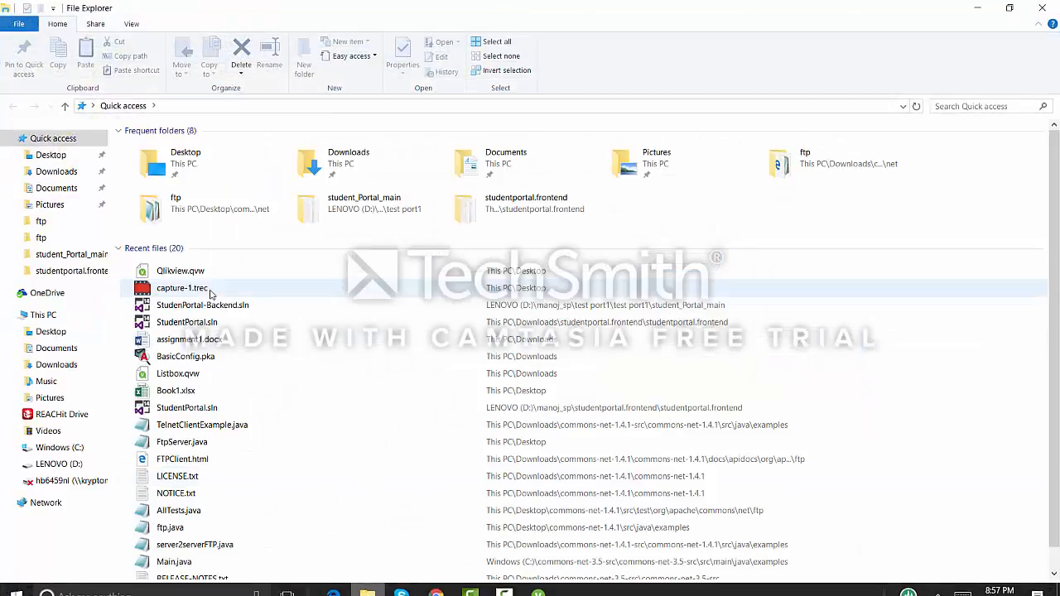
pyautogui.click(70, 157)
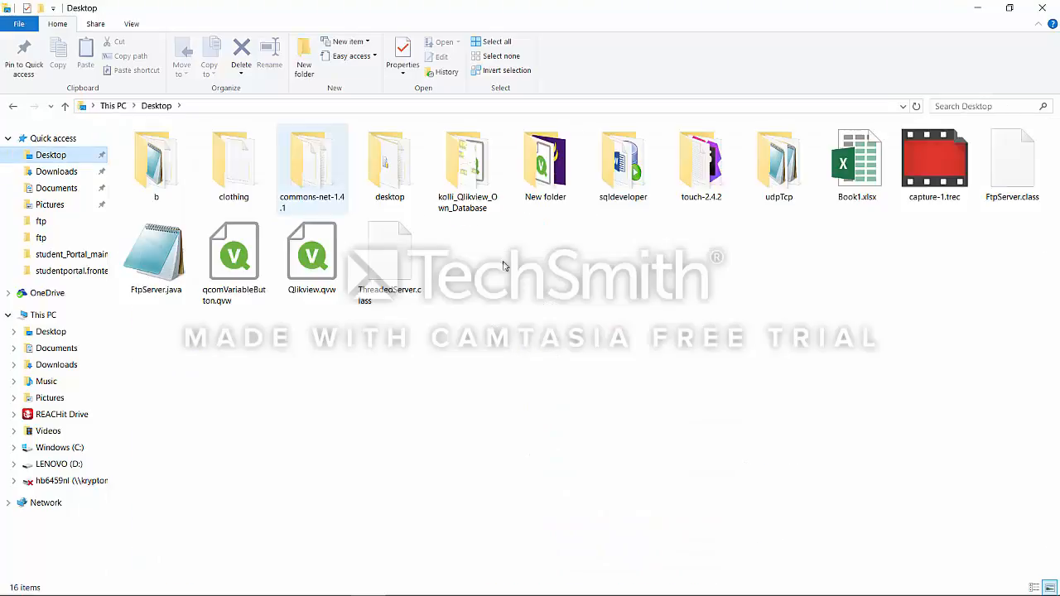
pyautogui.click(328, 268)
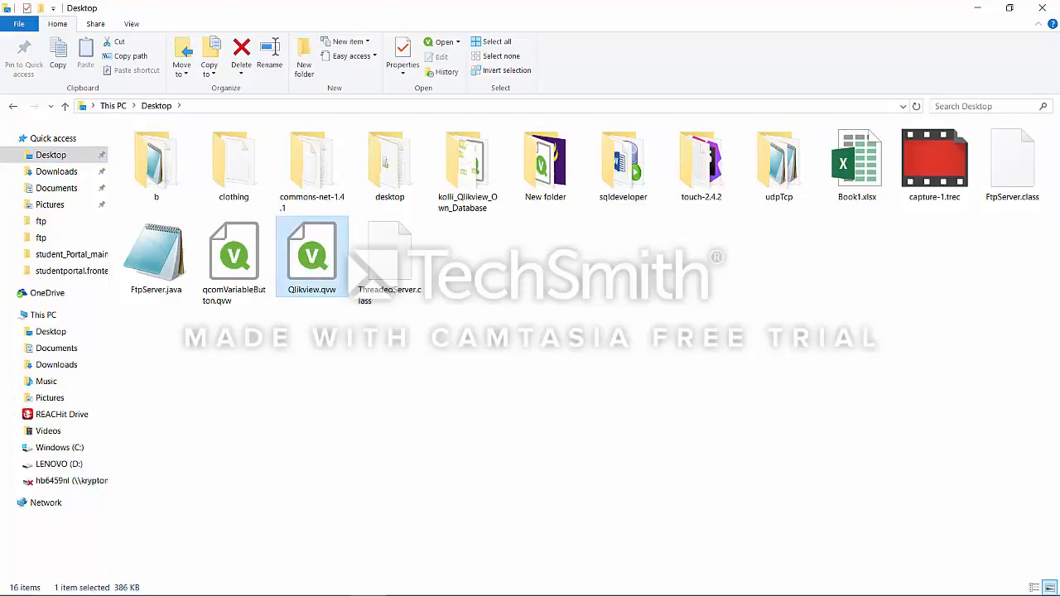
pyautogui.click(504, 582)
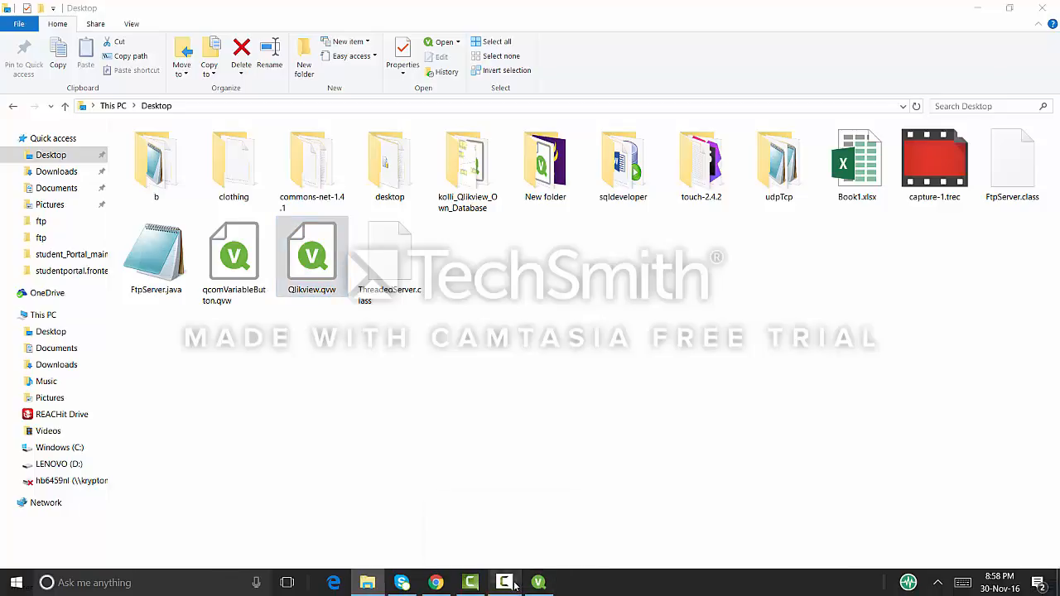
pyautogui.click(471, 583)
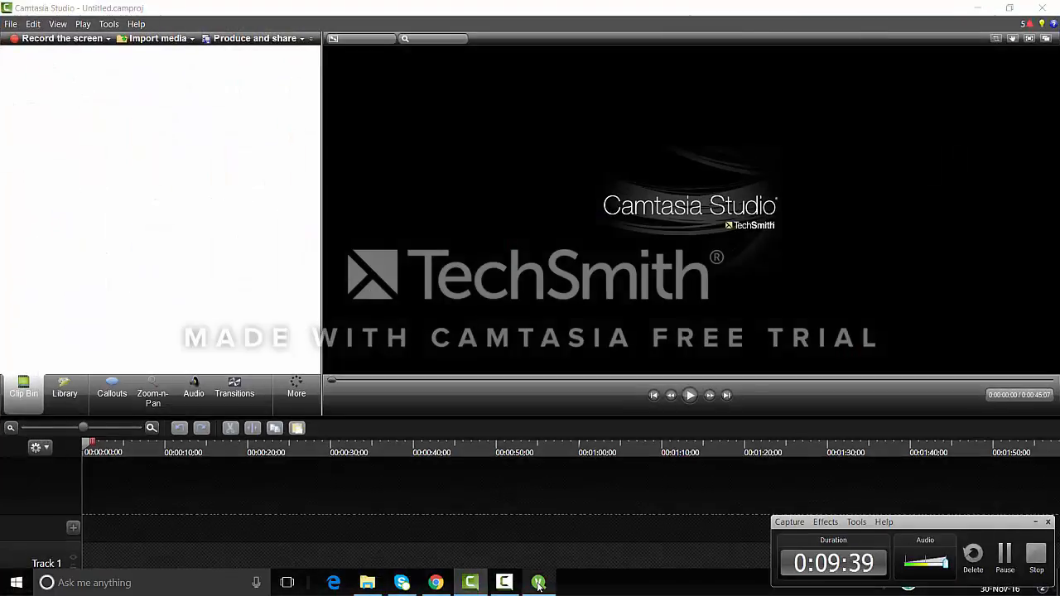
# Switch back to QlikView and accept the loop warning to finish the reload
pyautogui.click(538, 583)
pyautogui.click(417, 375)
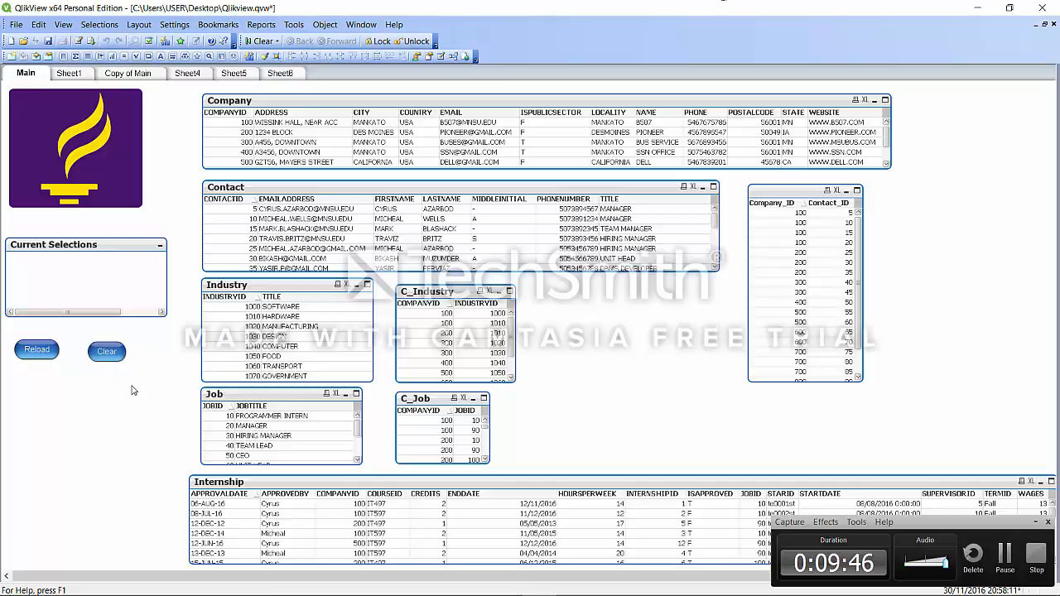
pyautogui.rightClick(137, 395)
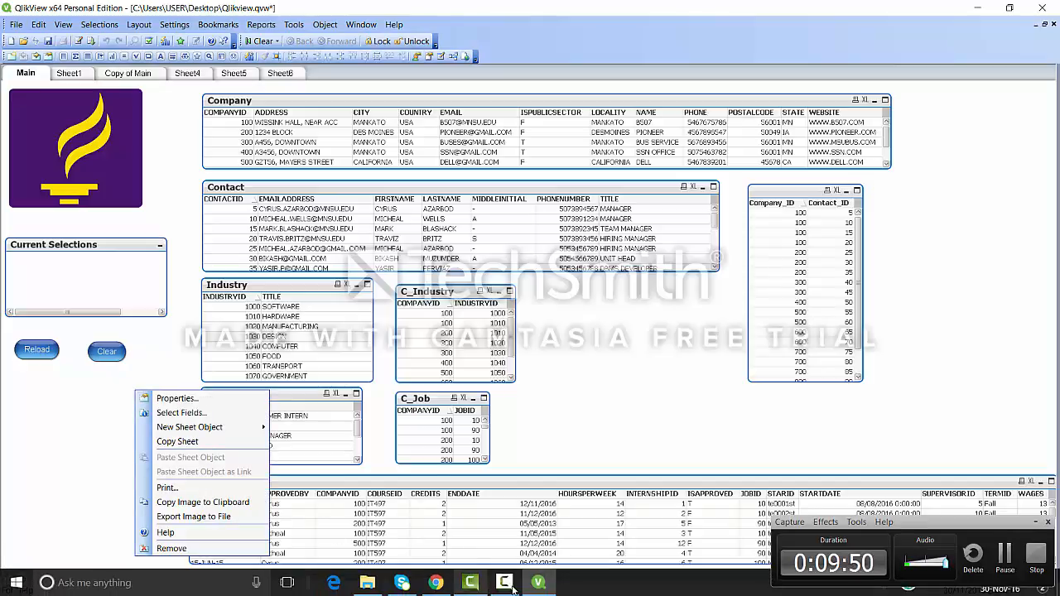
pyautogui.click(513, 585)
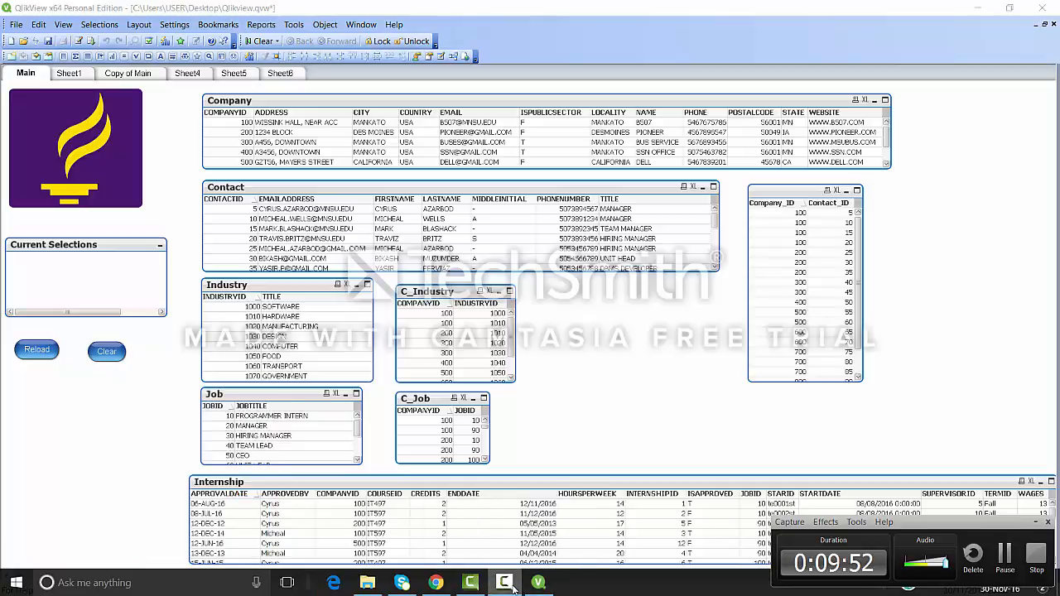
pyautogui.click(513, 585)
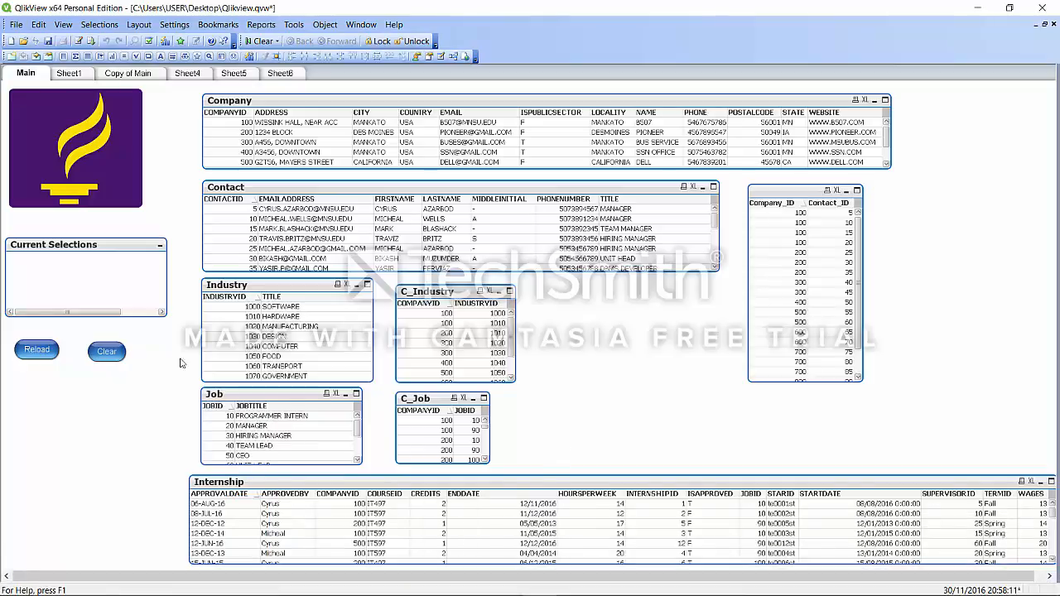
# Start a new button object on the Main sheet with the text Reload, keeping its default color
pyautogui.rightClick(46, 372)
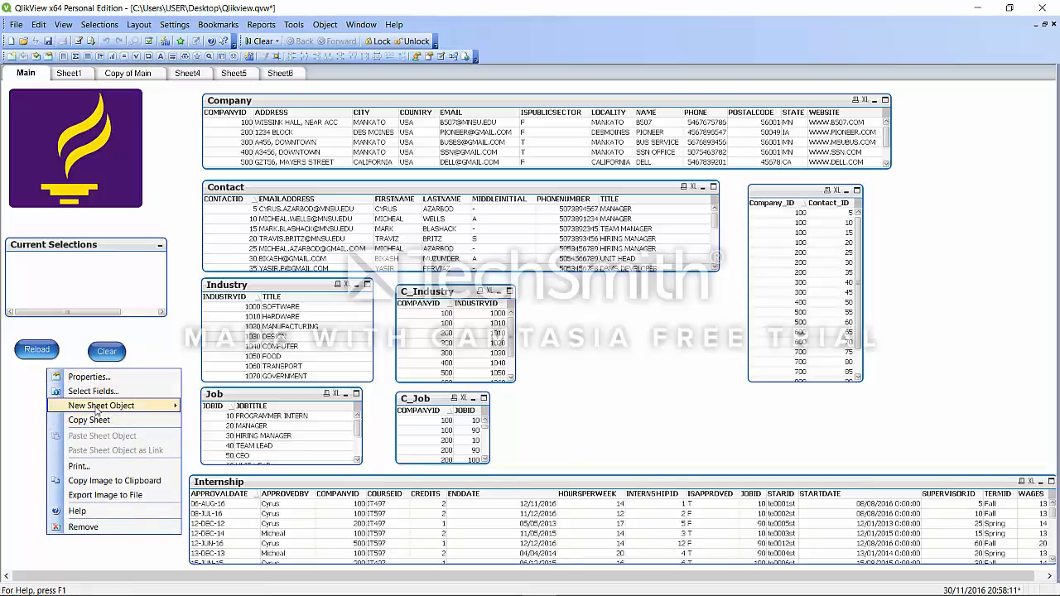
pyautogui.moveTo(96, 412)
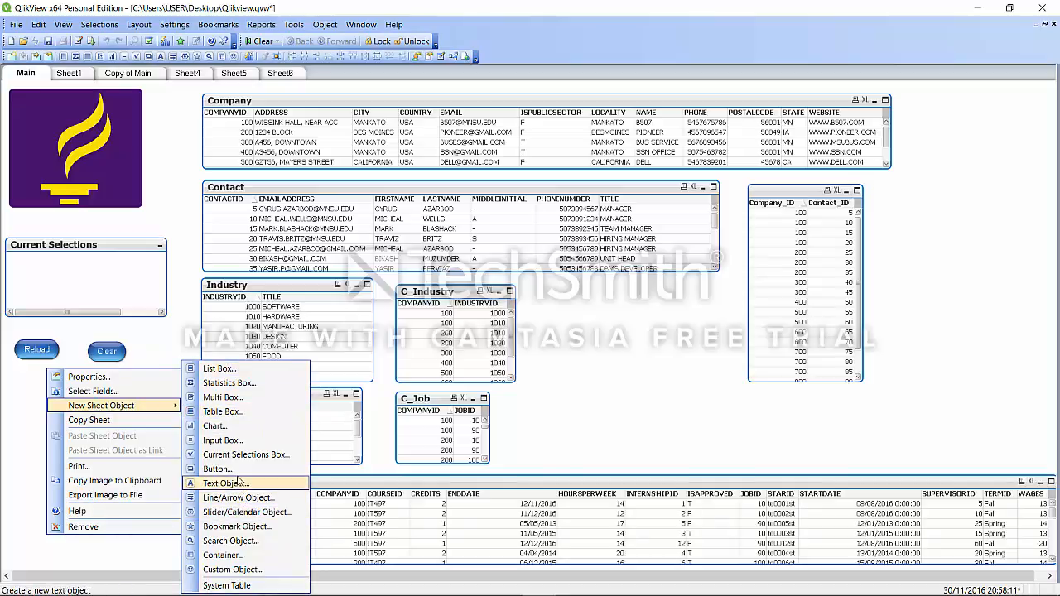
pyautogui.click(219, 468)
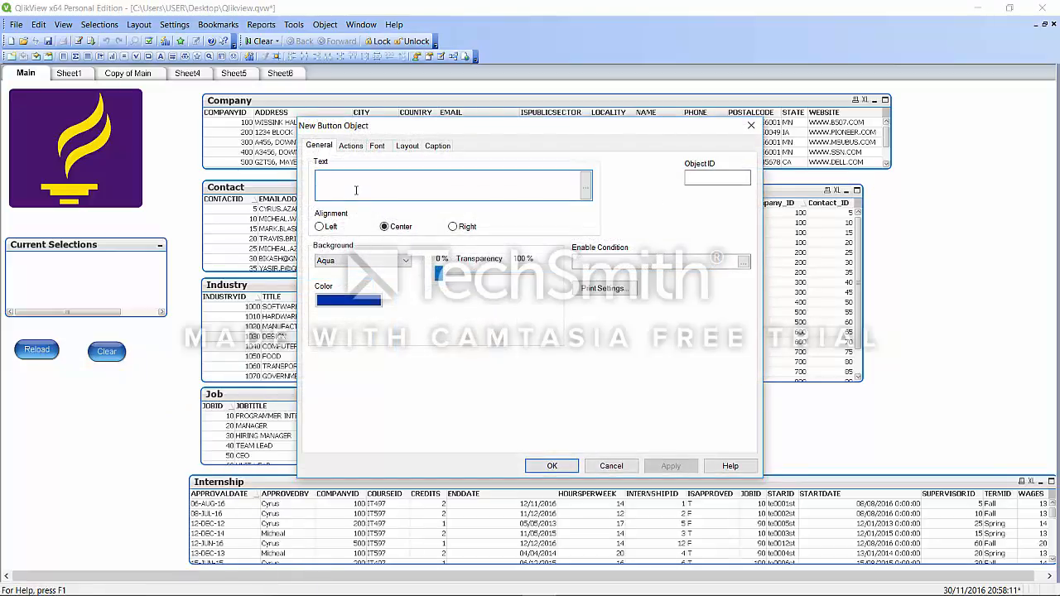
pyautogui.write('Reload')
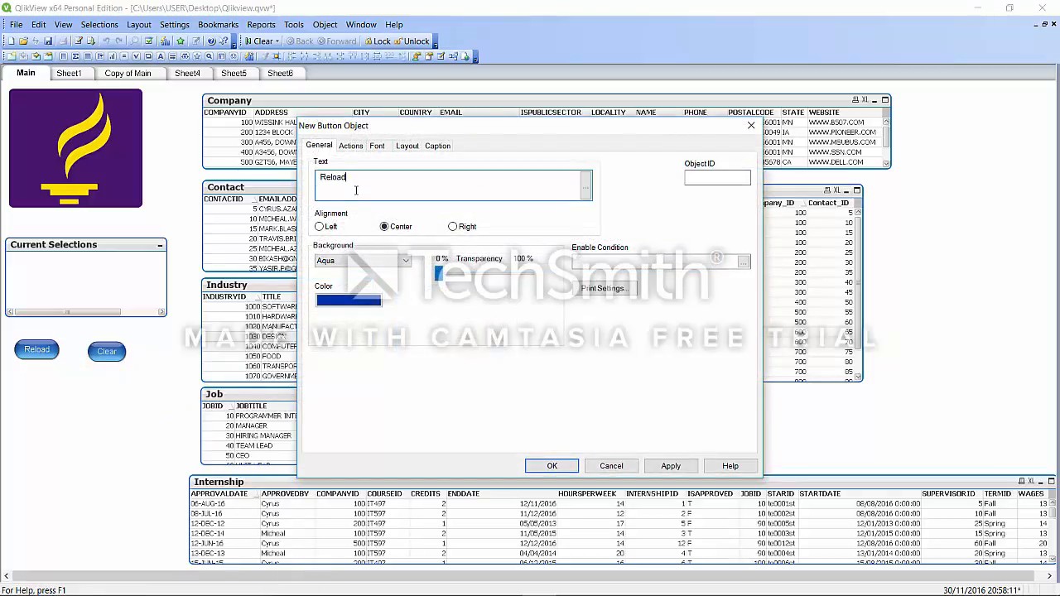
pyautogui.click(370, 301)
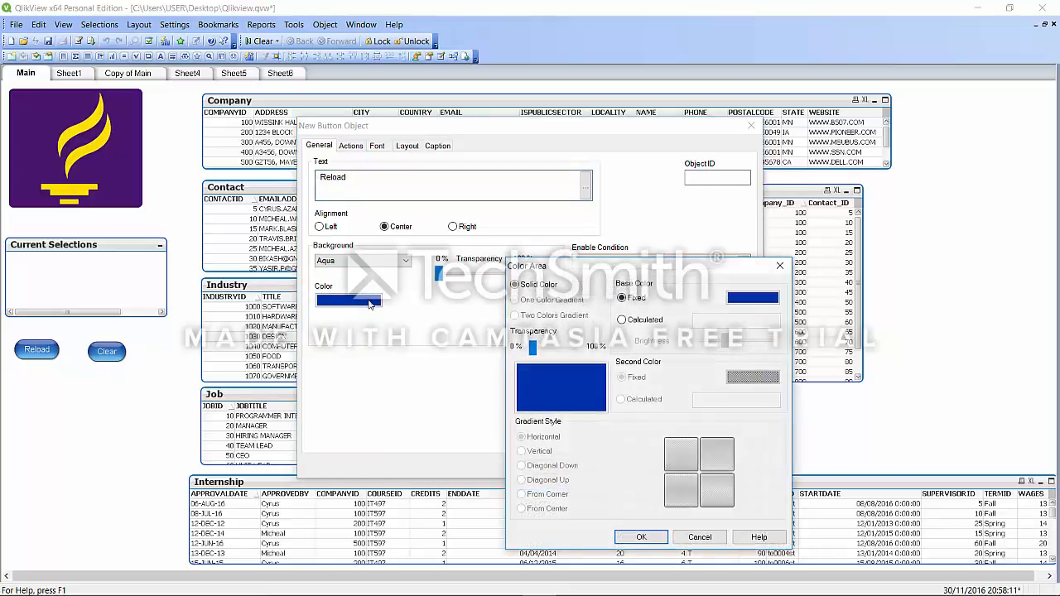
pyautogui.click(701, 536)
# Assign the external Reload action to the new button and apply it to the sheet
pyautogui.click(352, 148)
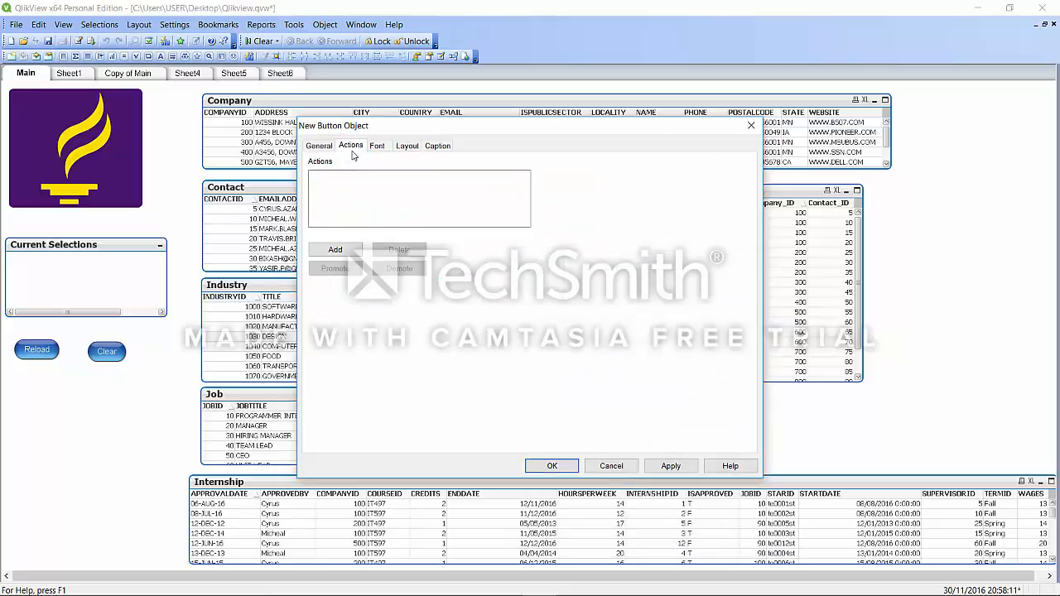
pyautogui.click(334, 251)
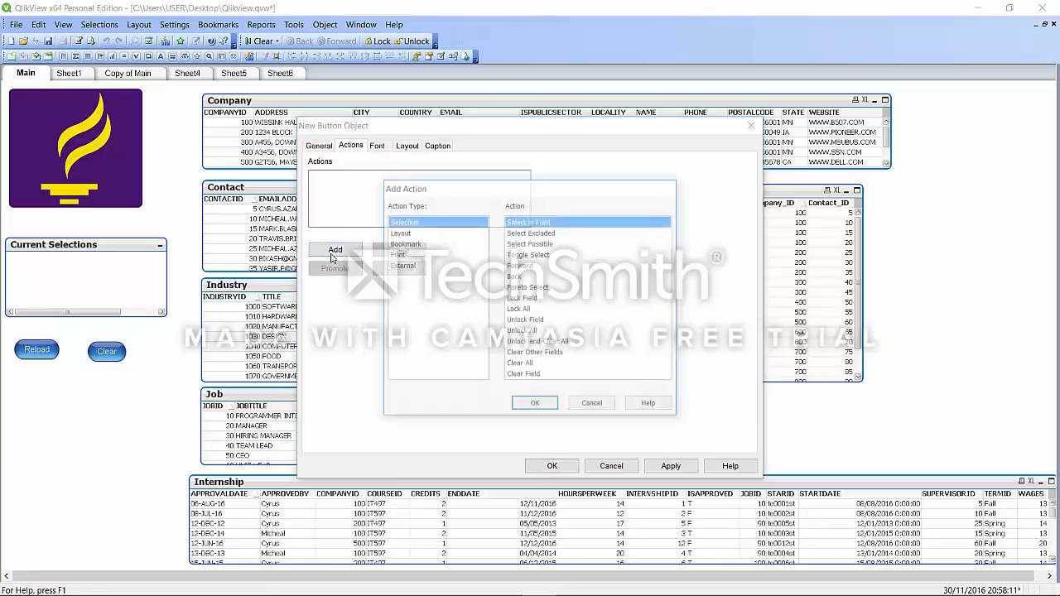
pyautogui.click(406, 265)
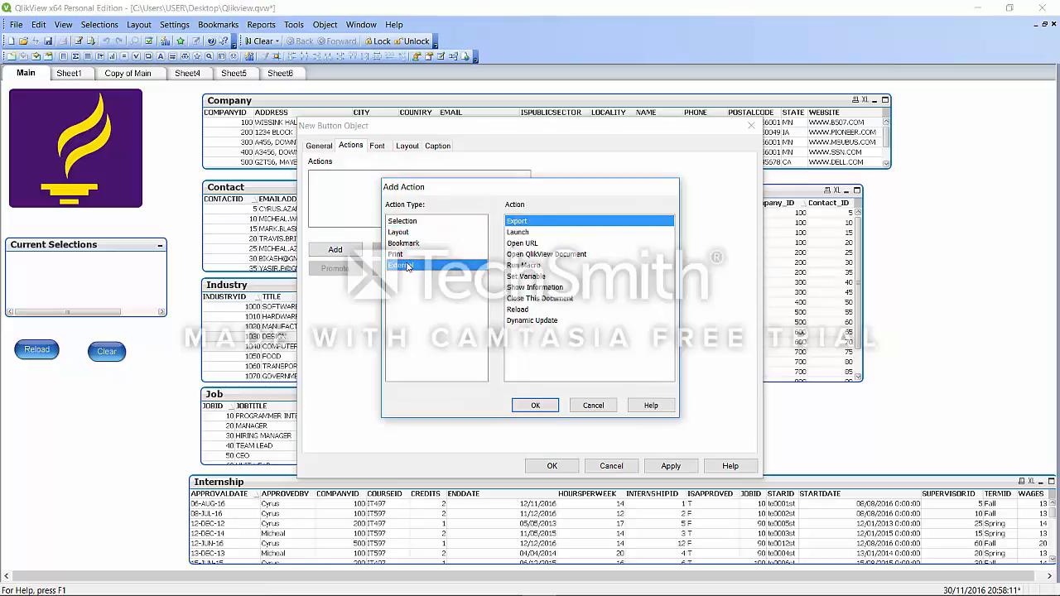
pyautogui.click(520, 311)
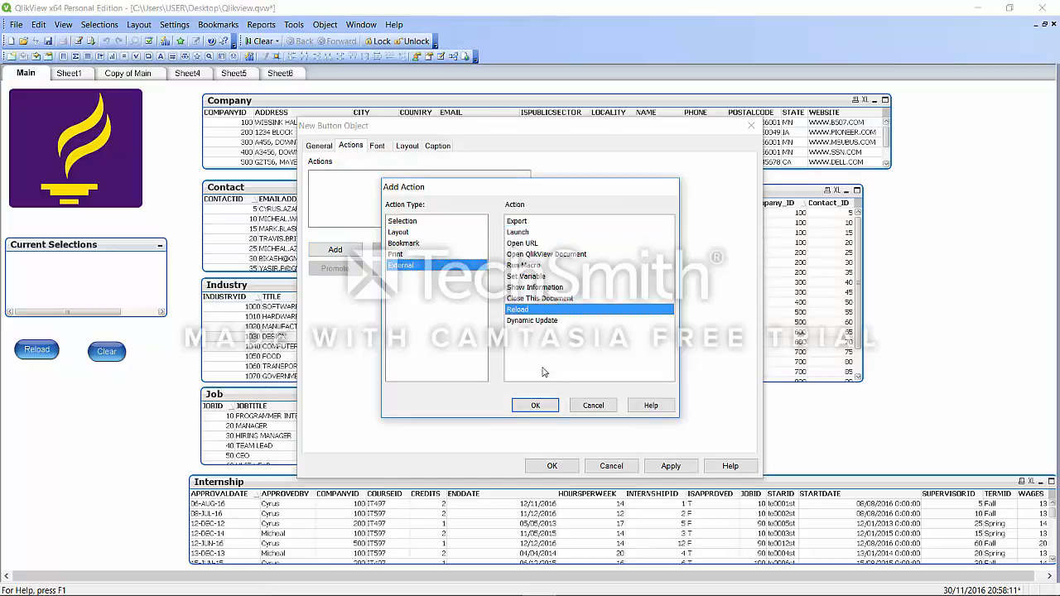
pyautogui.click(535, 405)
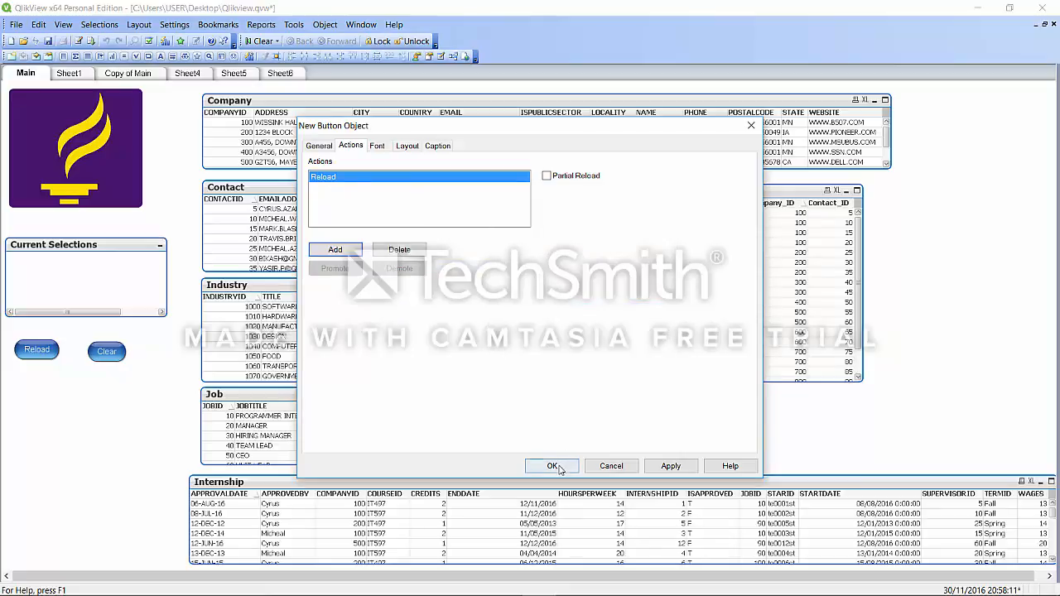
pyautogui.click(673, 467)
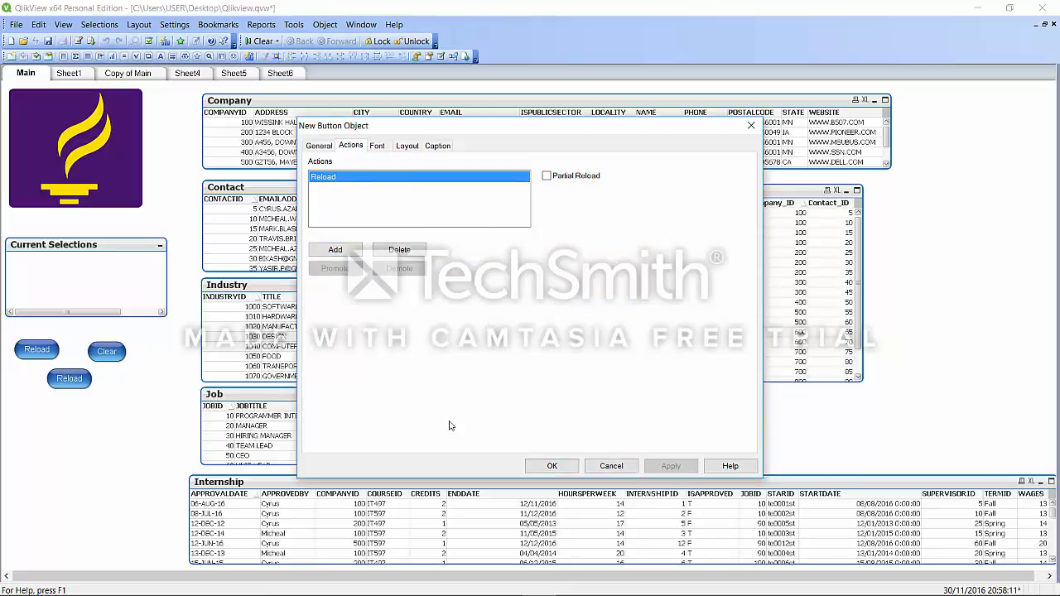
pyautogui.click(608, 467)
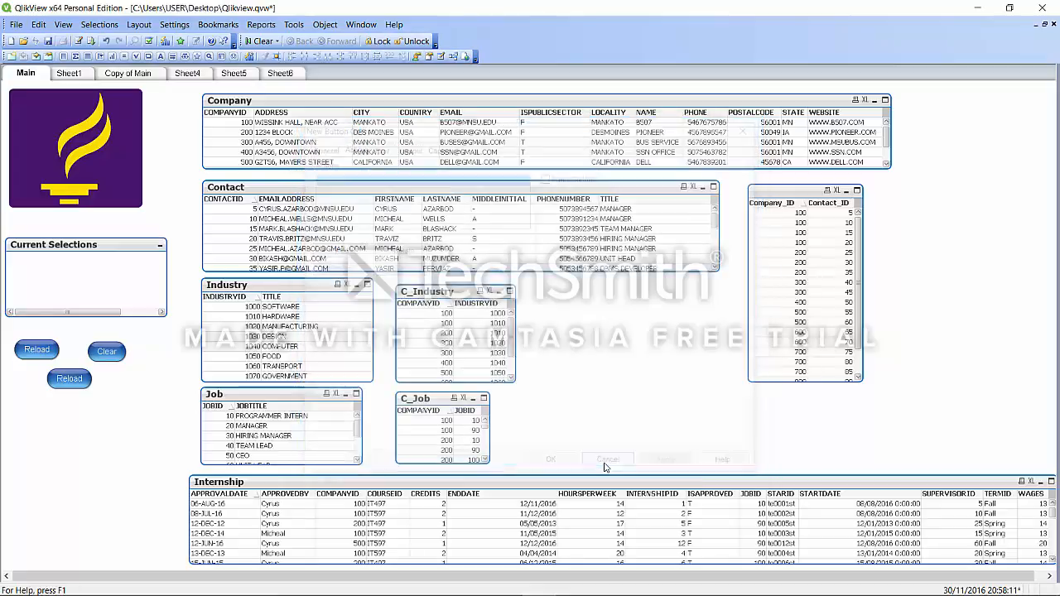
# Remove the newly added Reload button below the original Reload and Clear buttons, confirming the deletion
pyautogui.rightClick(73, 386)
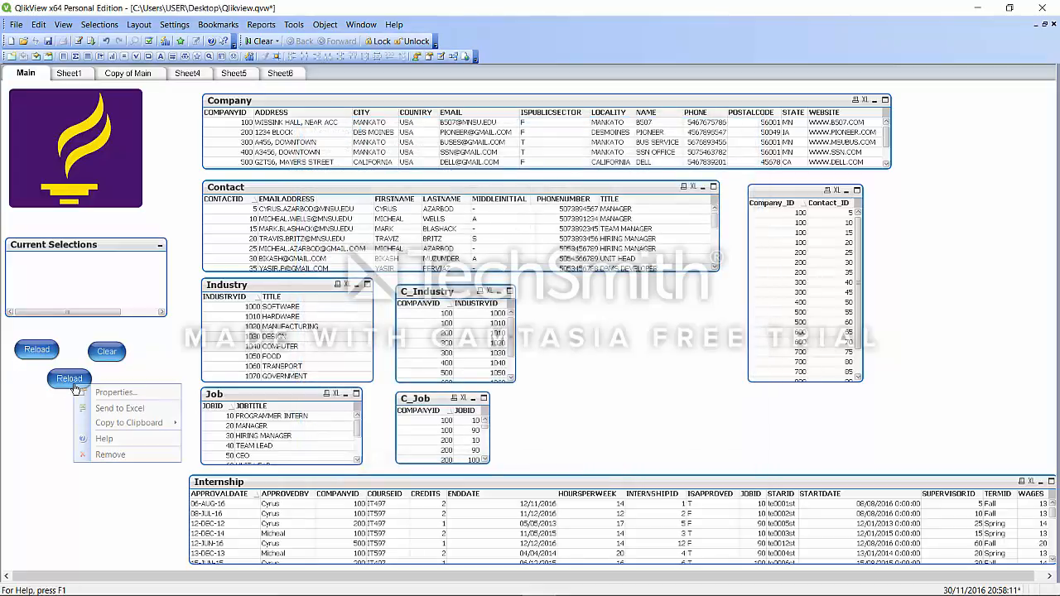
pyautogui.click(102, 455)
pyautogui.click(496, 338)
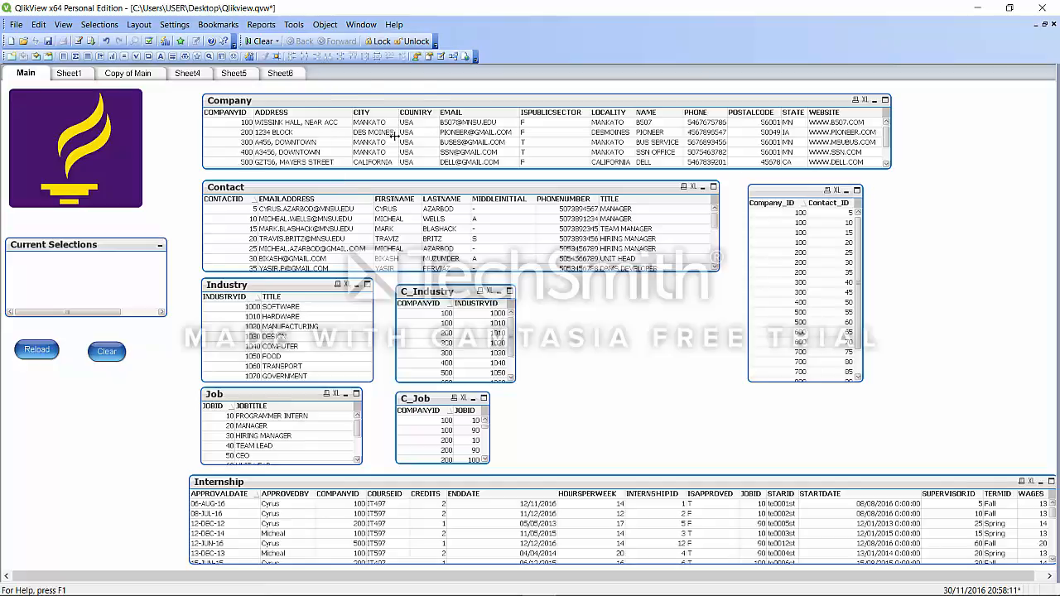
# Start a new table box on the Main sheet and add all fields from the COMPANY table
pyautogui.rightClick(641, 371)
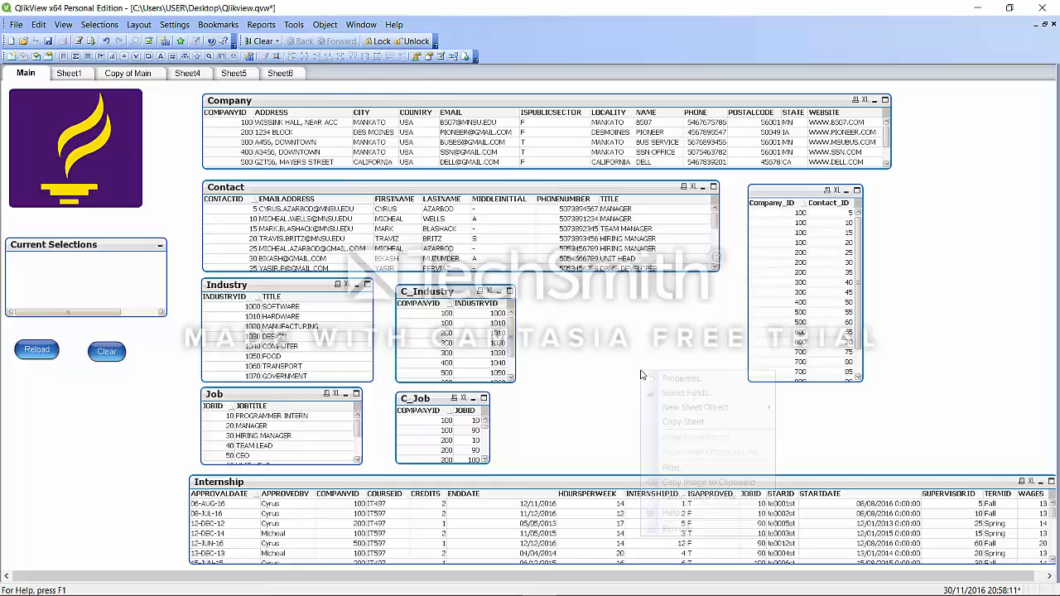
pyautogui.moveTo(706, 407)
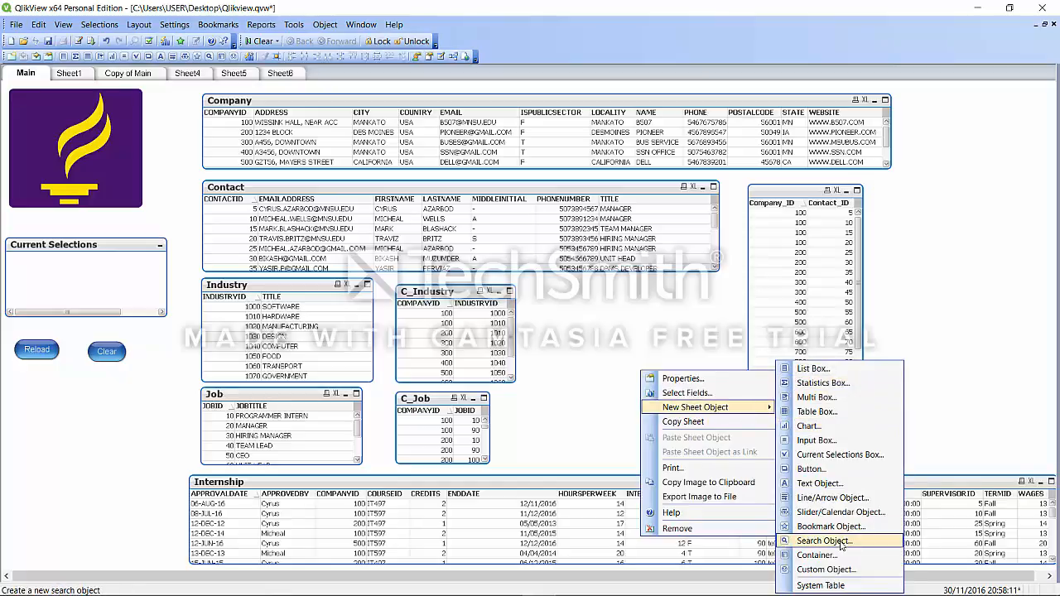
pyautogui.click(816, 412)
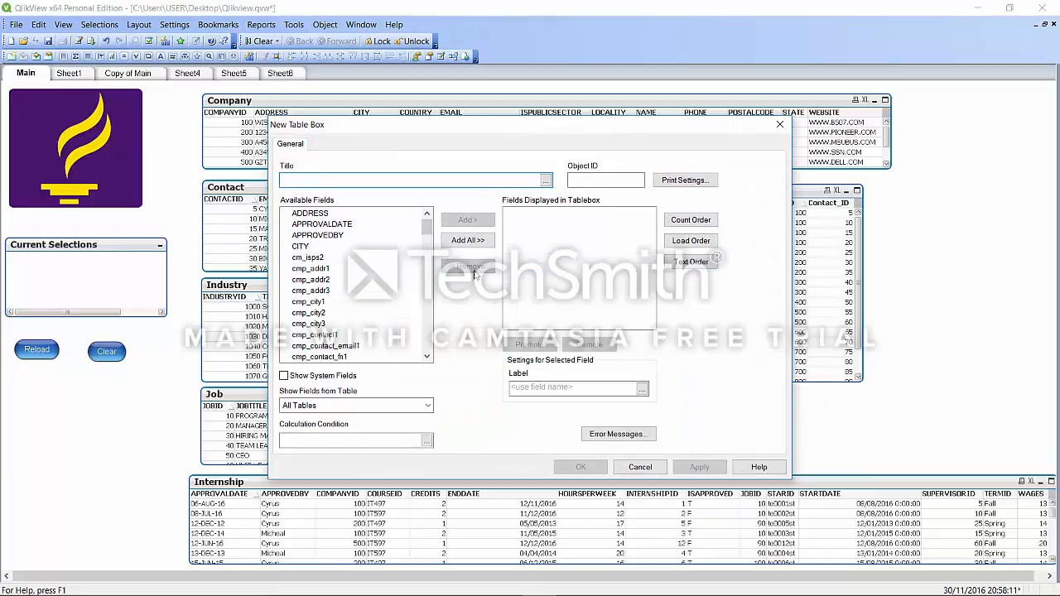
pyautogui.click(323, 408)
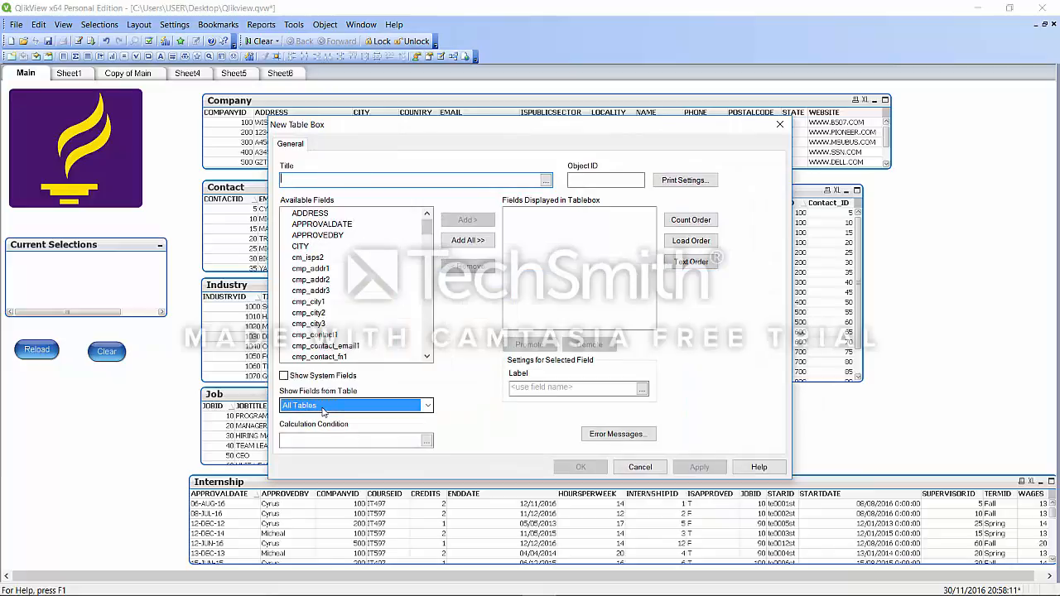
pyautogui.click(322, 408)
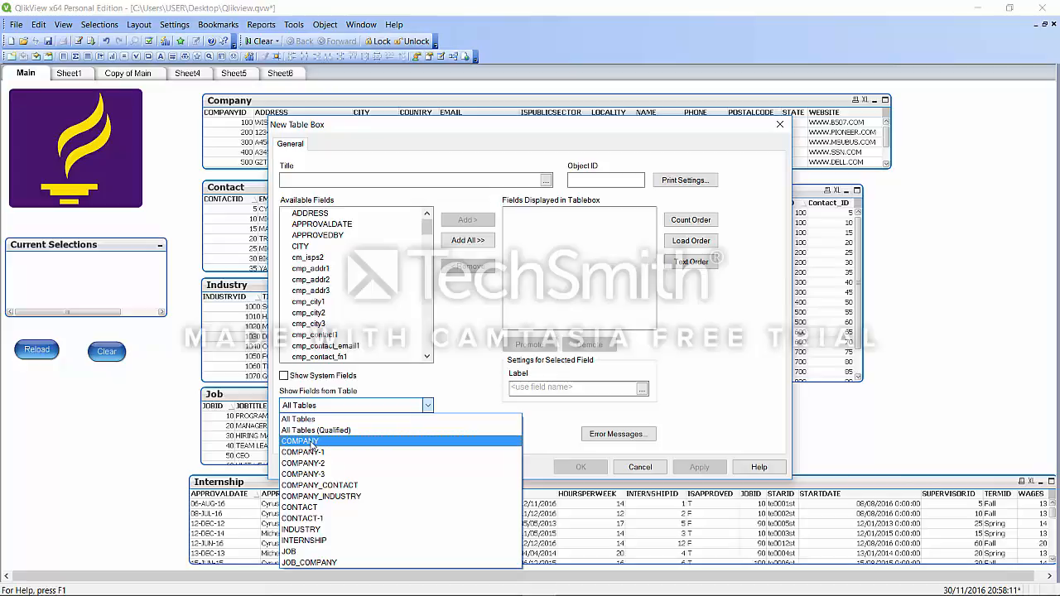
pyautogui.click(312, 441)
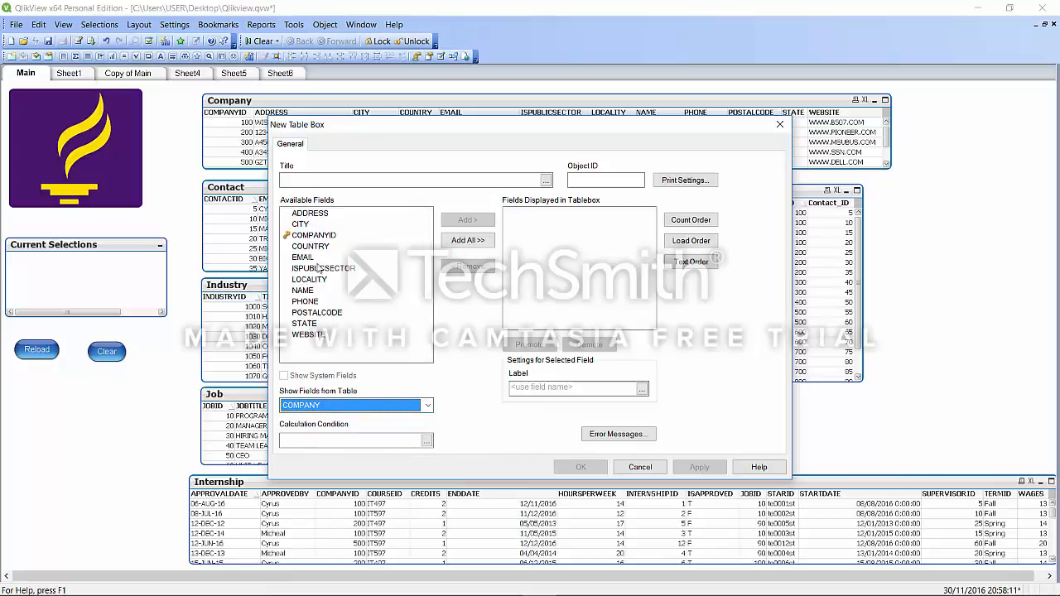
pyautogui.click(466, 240)
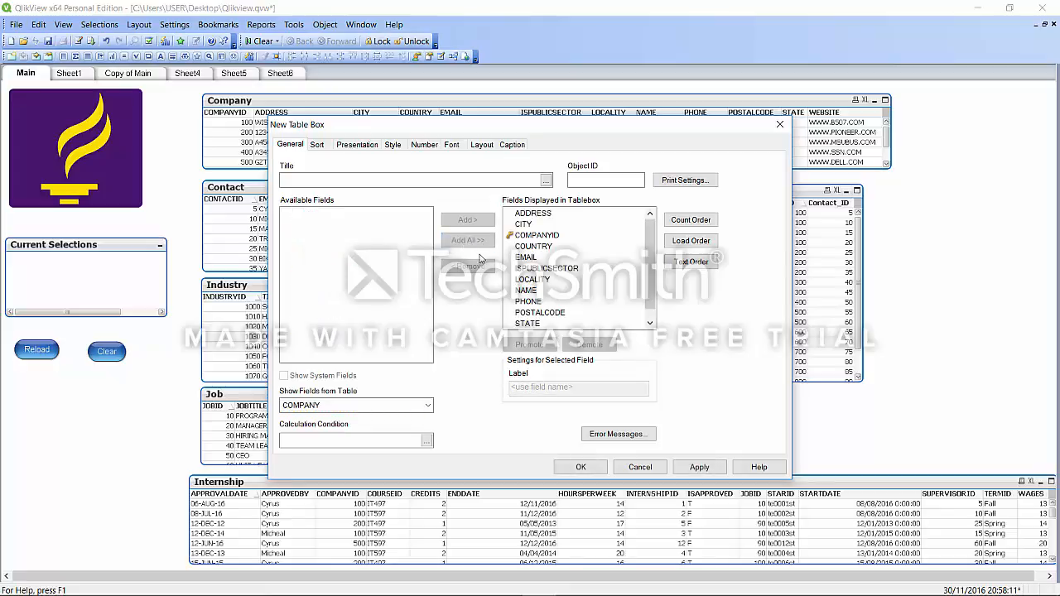
# Remove the COUNTRY field from the table box's displayed fields and add it back
pyautogui.click(522, 247)
pyautogui.click(468, 267)
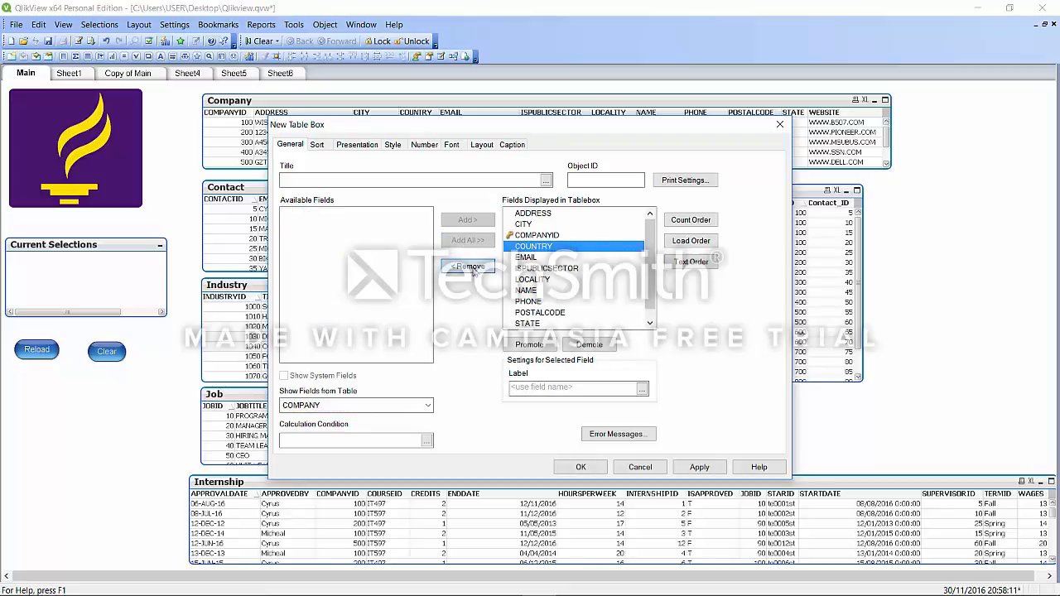
pyautogui.click(345, 215)
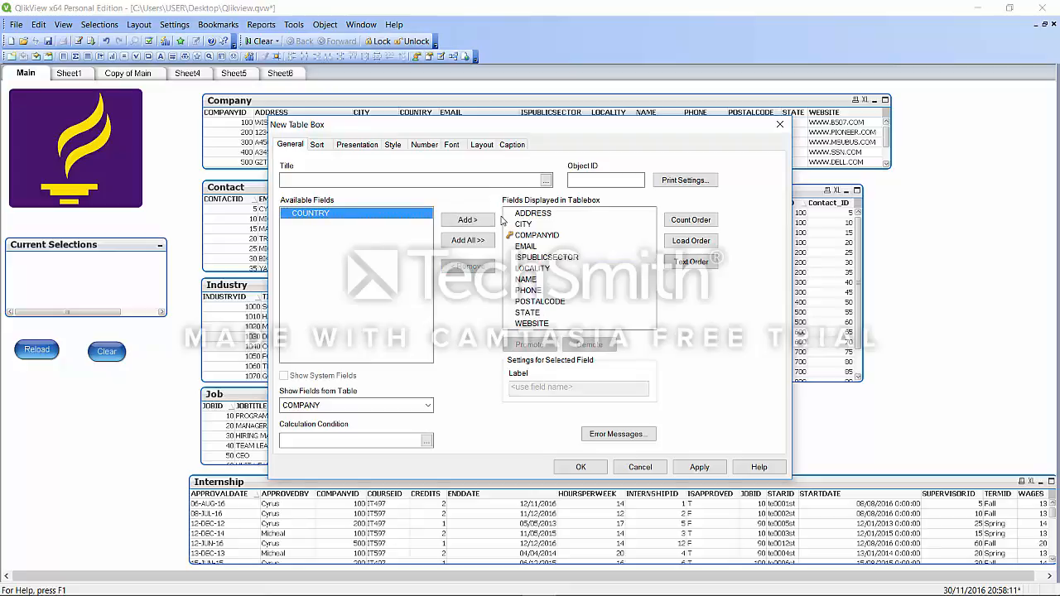
pyautogui.click(479, 225)
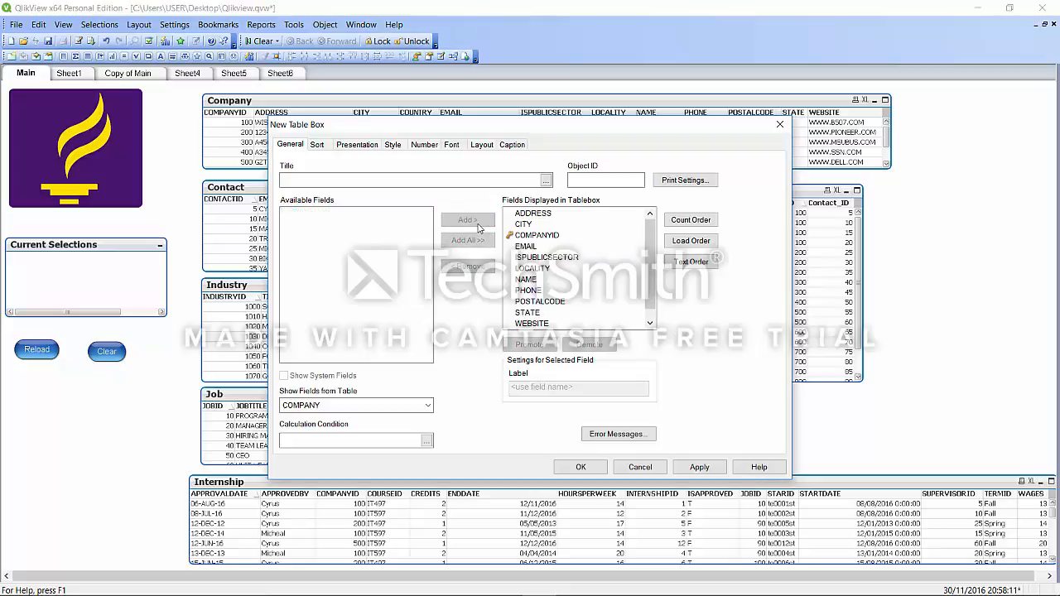
# Title the table box Company_Duplicate, create it, and move it next to the C_Job table
pyautogui.click(435, 185)
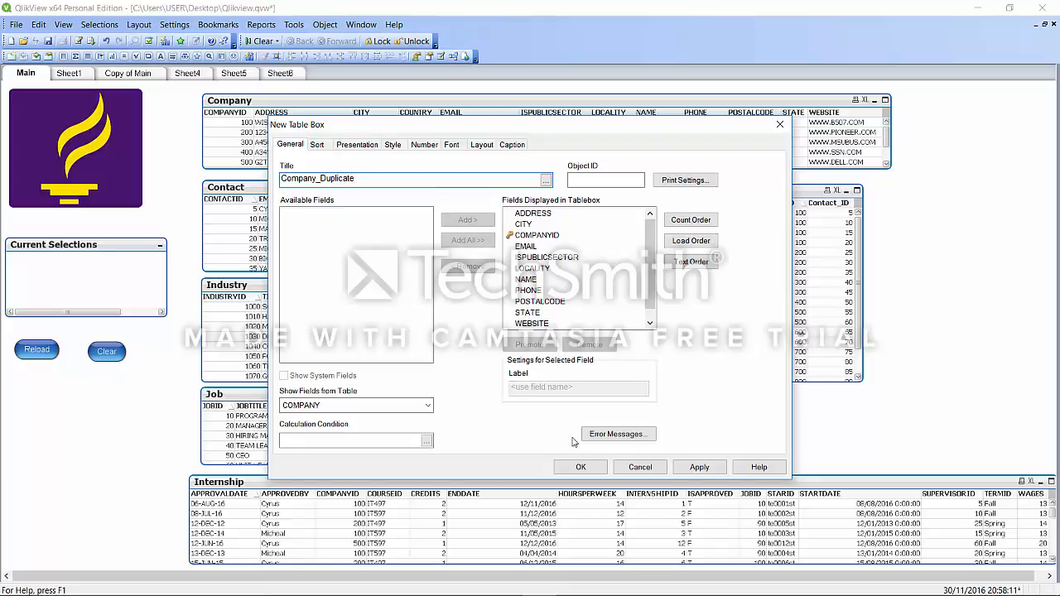
pyautogui.click(600, 469)
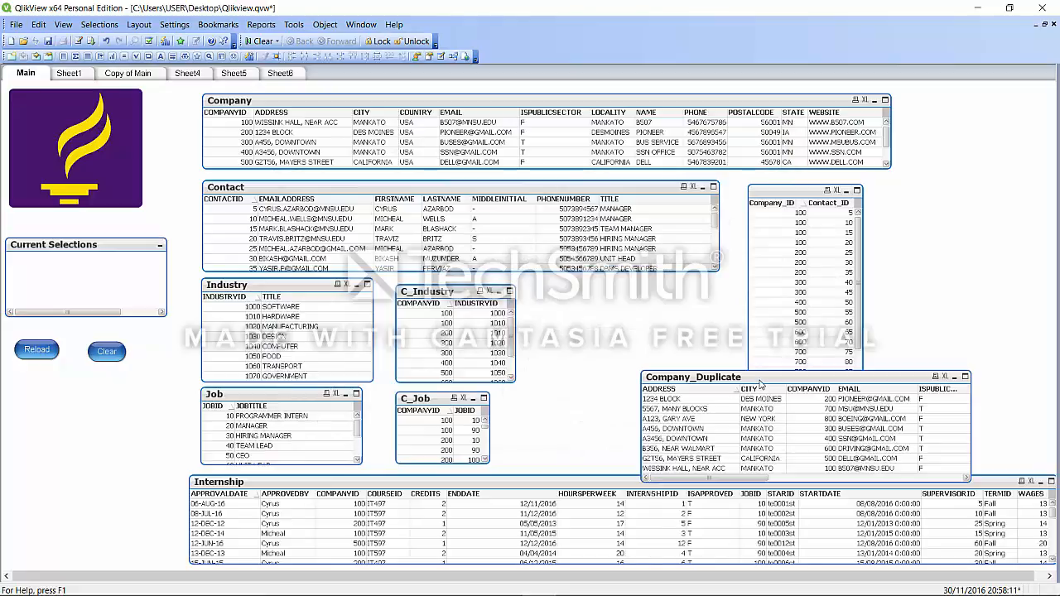
pyautogui.moveTo(759, 378); pyautogui.dragTo(658, 363)
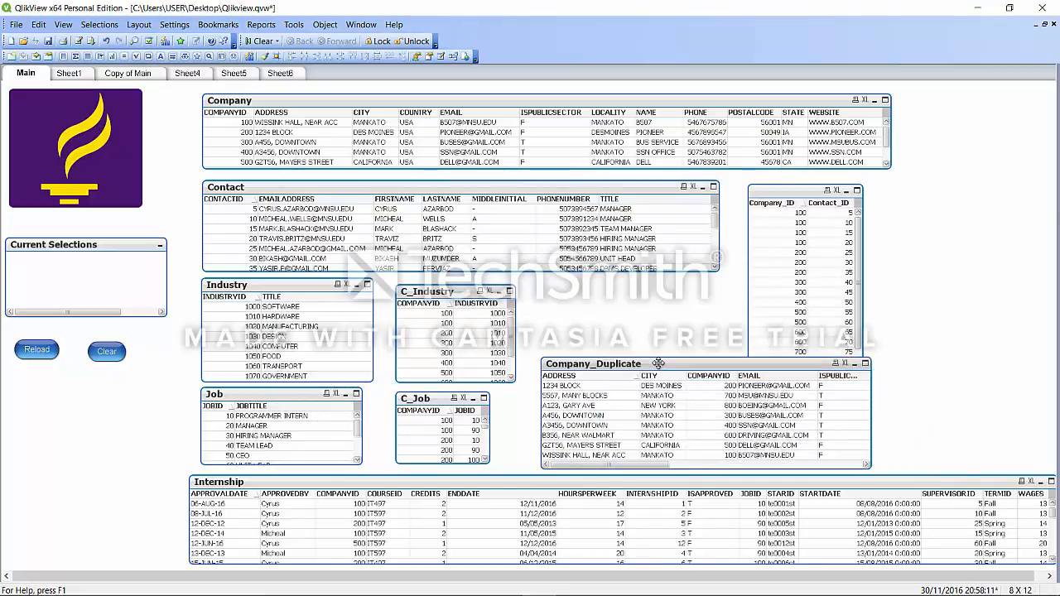
# Remove the Company_Duplicate table box from the Main sheet, confirming the deletion
pyautogui.rightClick(658, 362)
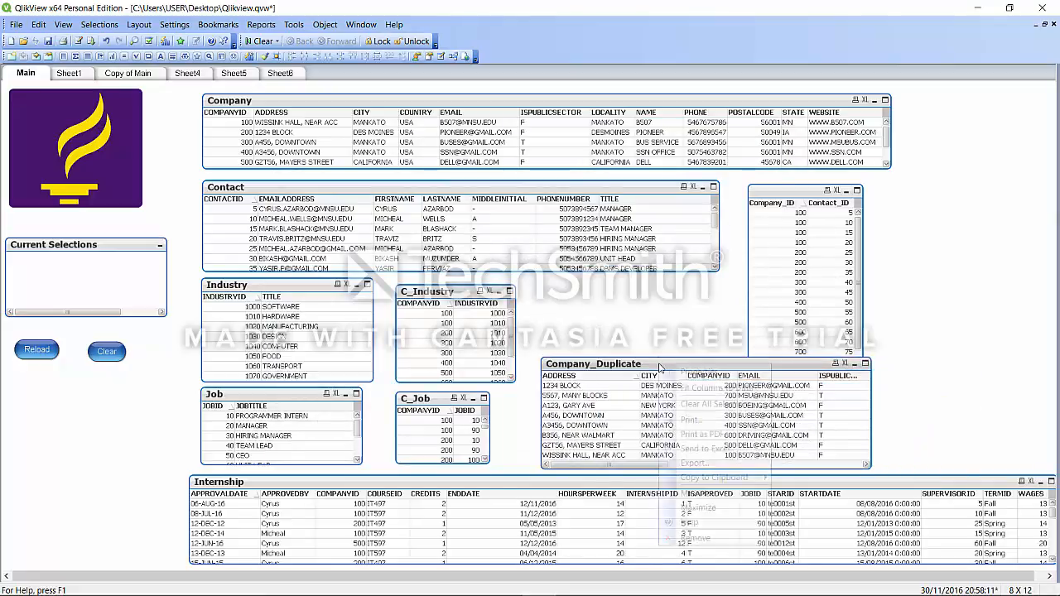
pyautogui.click(708, 538)
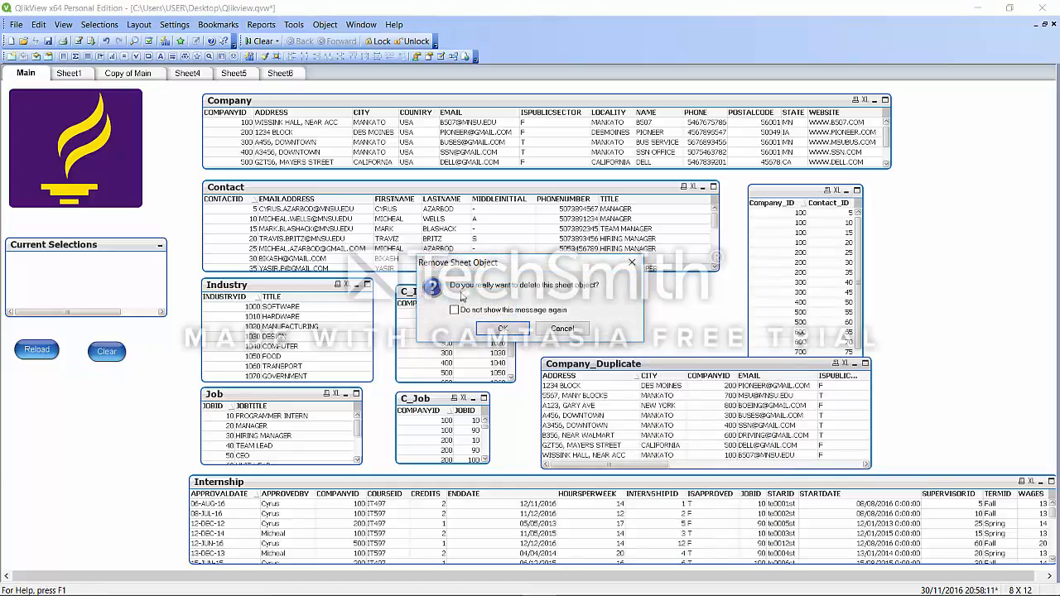
pyautogui.click(488, 328)
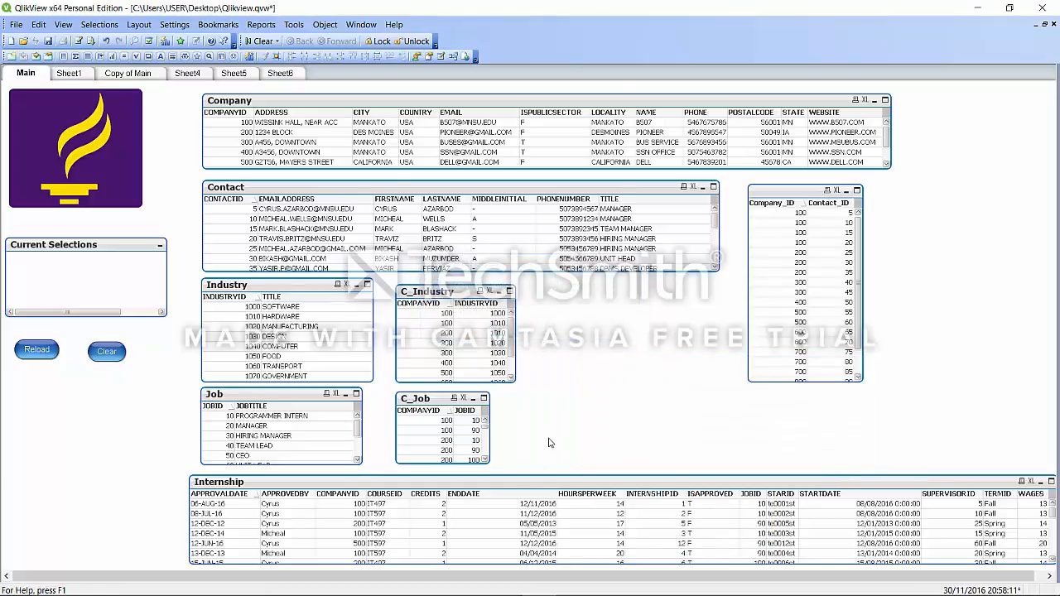
# Compare the Main sheet's tables with the list boxes and tables on Sheet1, ending on Sheet1
pyautogui.click(78, 79)
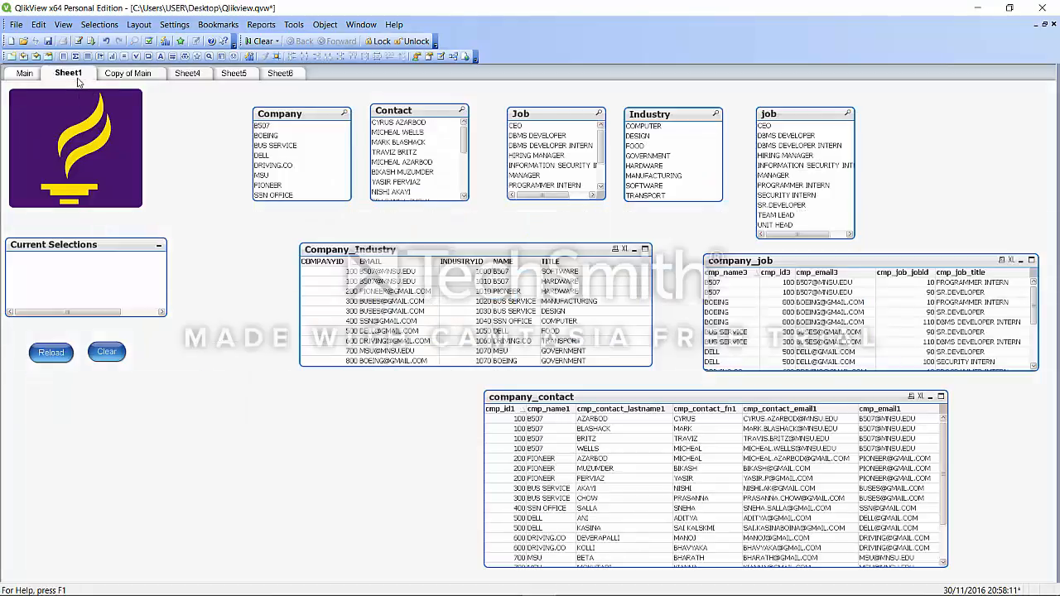
pyautogui.click(34, 76)
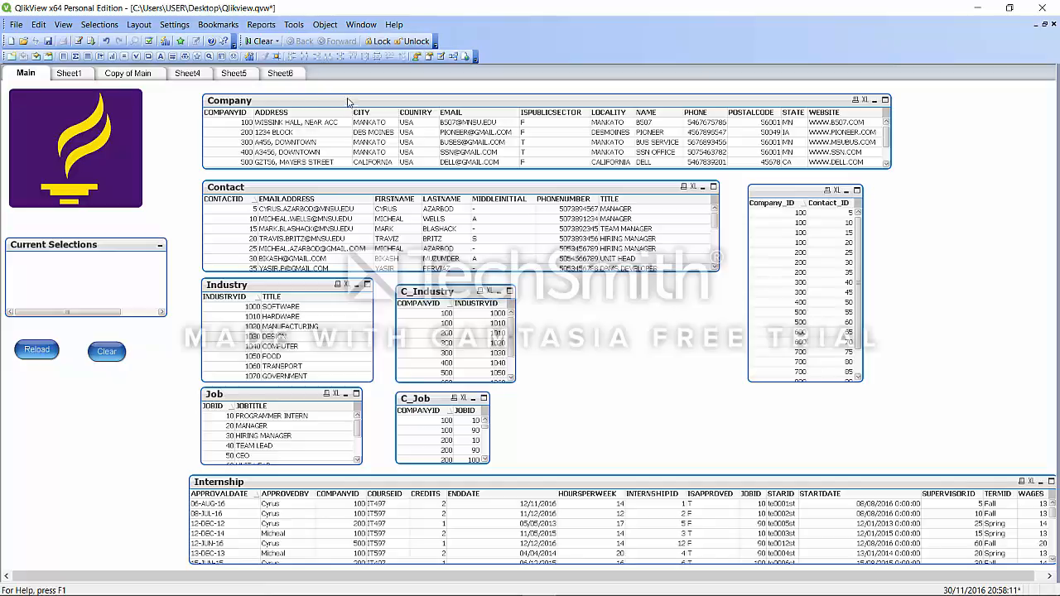
pyautogui.click(70, 73)
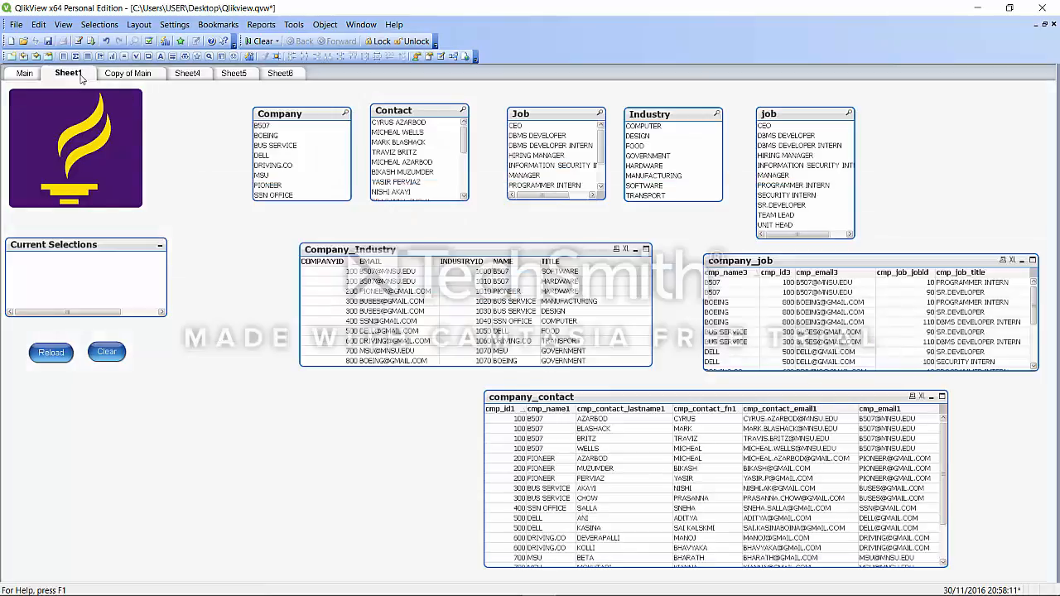
# Nudge the Company list box on Sheet1 slightly upward and move the company_contact table beneath the Company_Industry table
pyautogui.click(302, 116)
pyautogui.moveTo(301, 116); pyautogui.dragTo(301, 115)
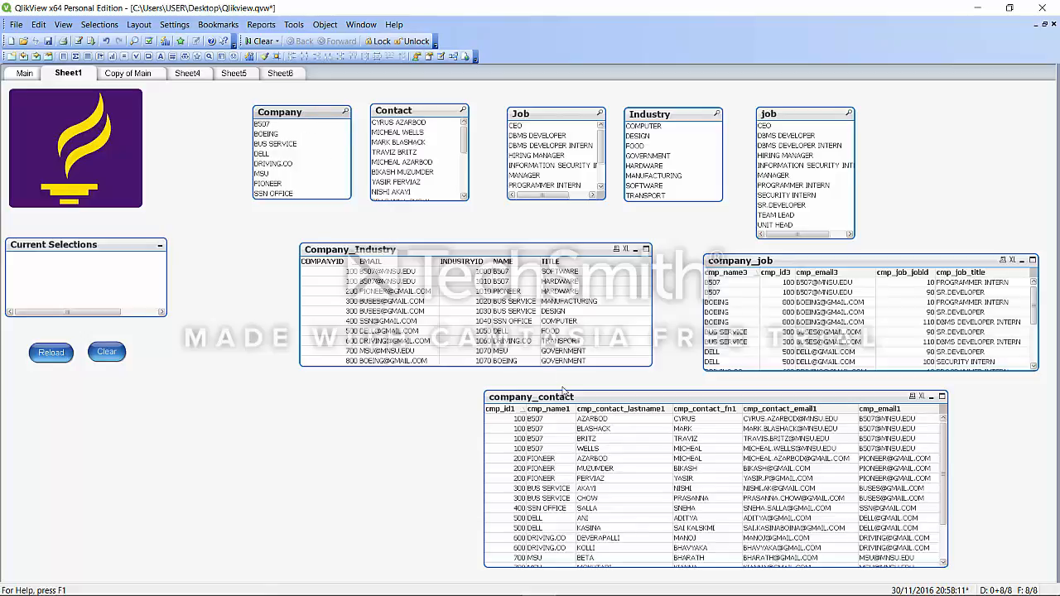
pyautogui.moveTo(615, 401); pyautogui.dragTo(478, 389)
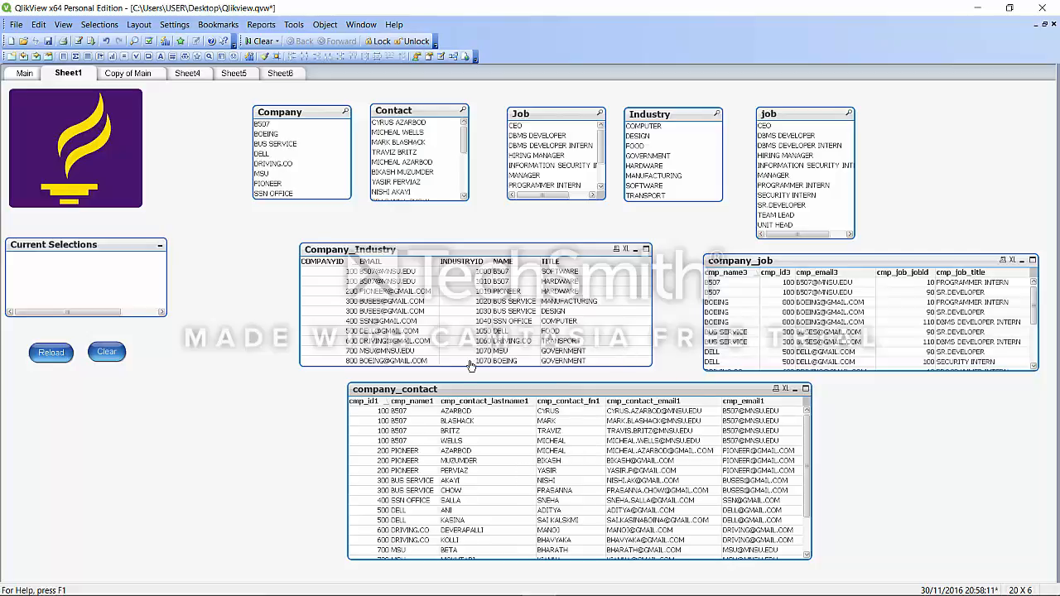
# Start a new table box on Sheet1 and add all fields of the COMPANY-1 table to it
pyautogui.rightClick(236, 421)
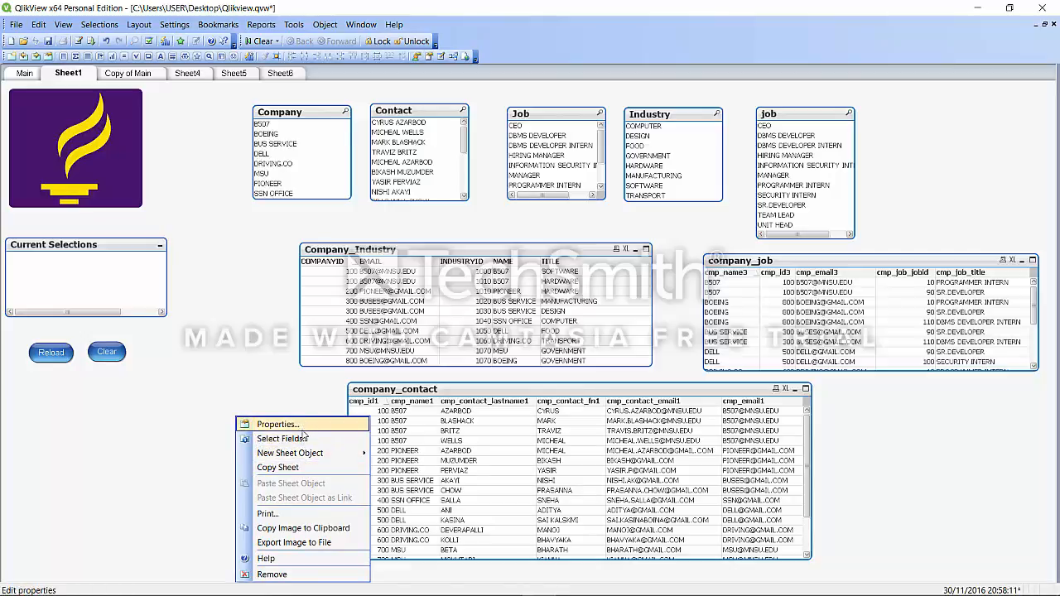
pyautogui.moveTo(315, 460)
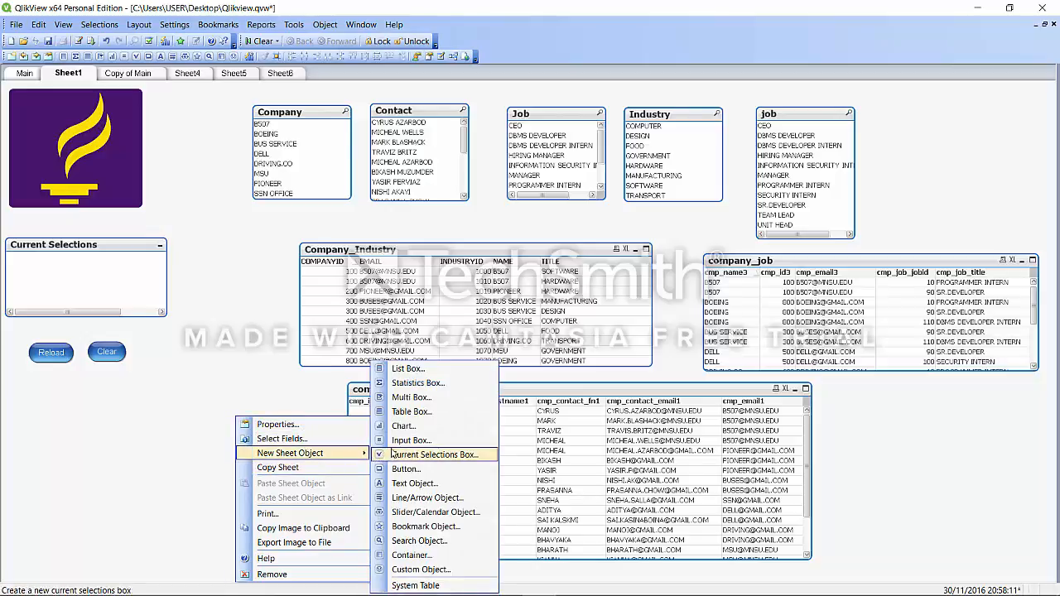
pyautogui.click(403, 414)
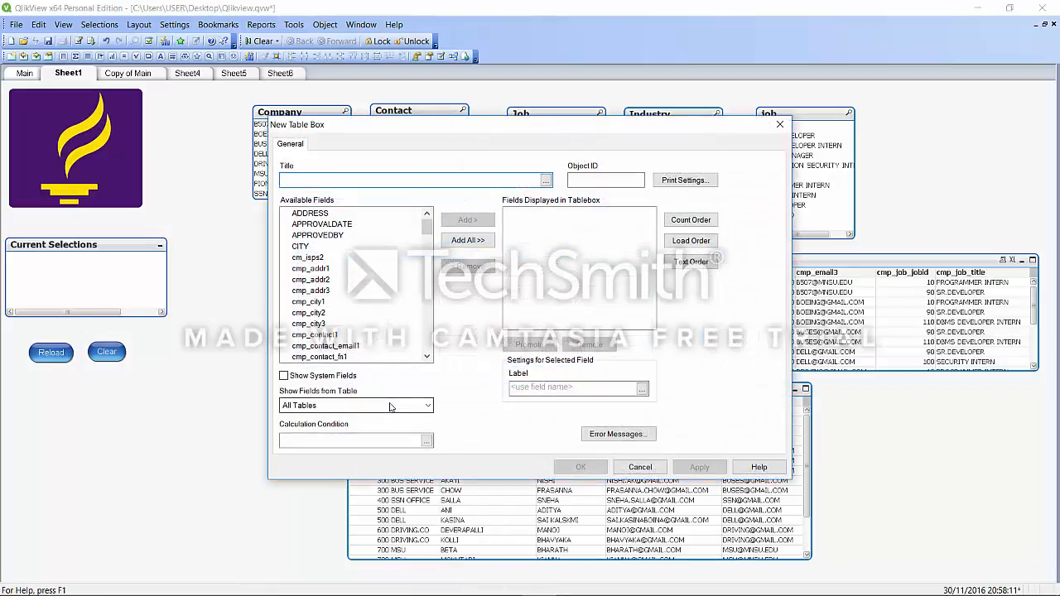
pyautogui.click(394, 405)
pyautogui.click(348, 453)
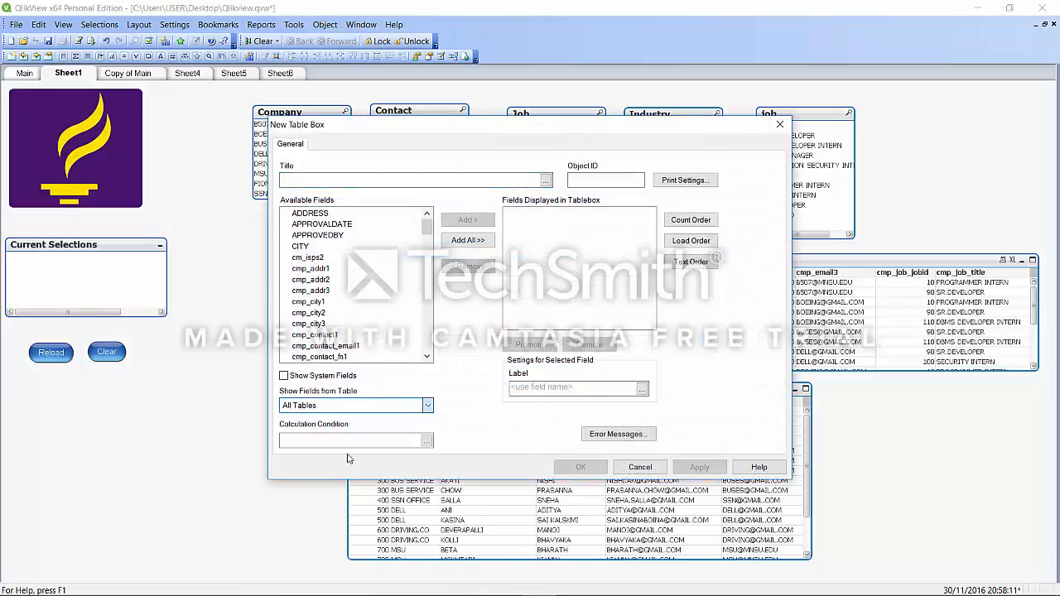
pyautogui.click(465, 246)
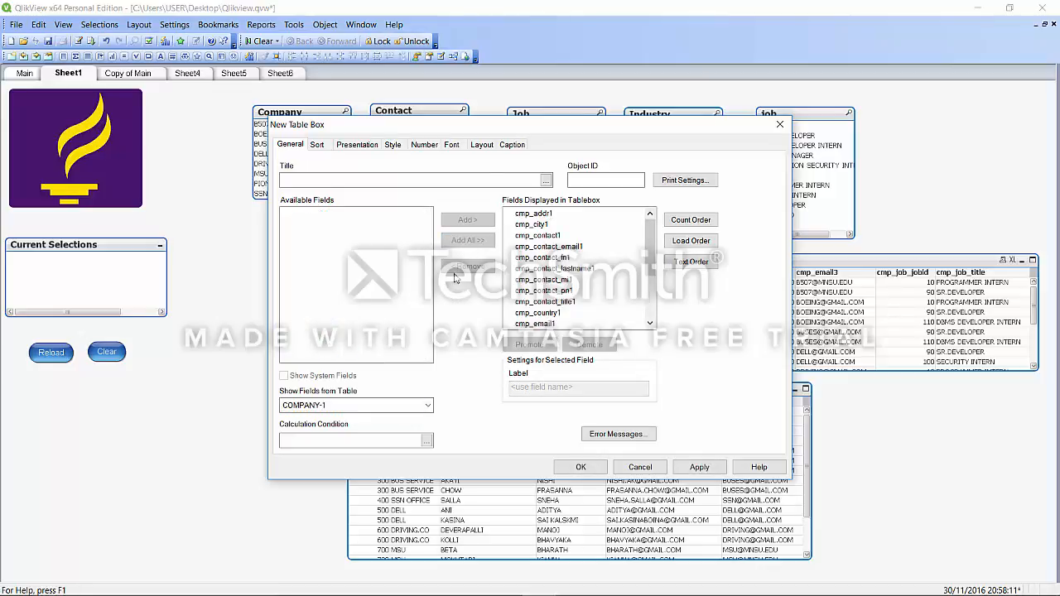
# Remove cmp_contact1, cmp_city1 and cmp_contact_title1 from the displayed fields, apply the table box to Sheet1 and close its settings
pyautogui.click(631, 237)
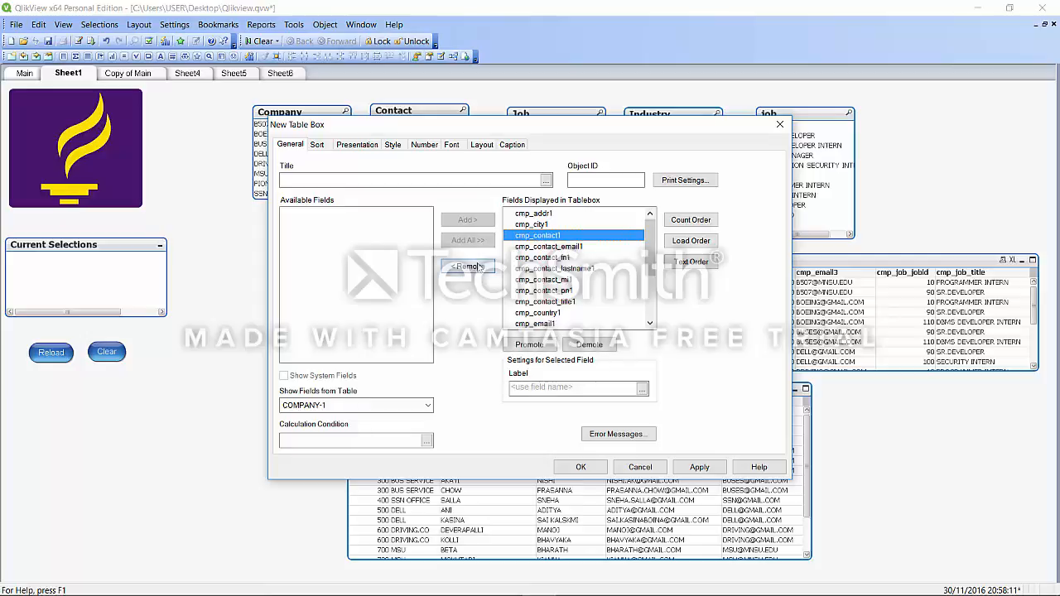
pyautogui.click(479, 266)
pyautogui.click(573, 225)
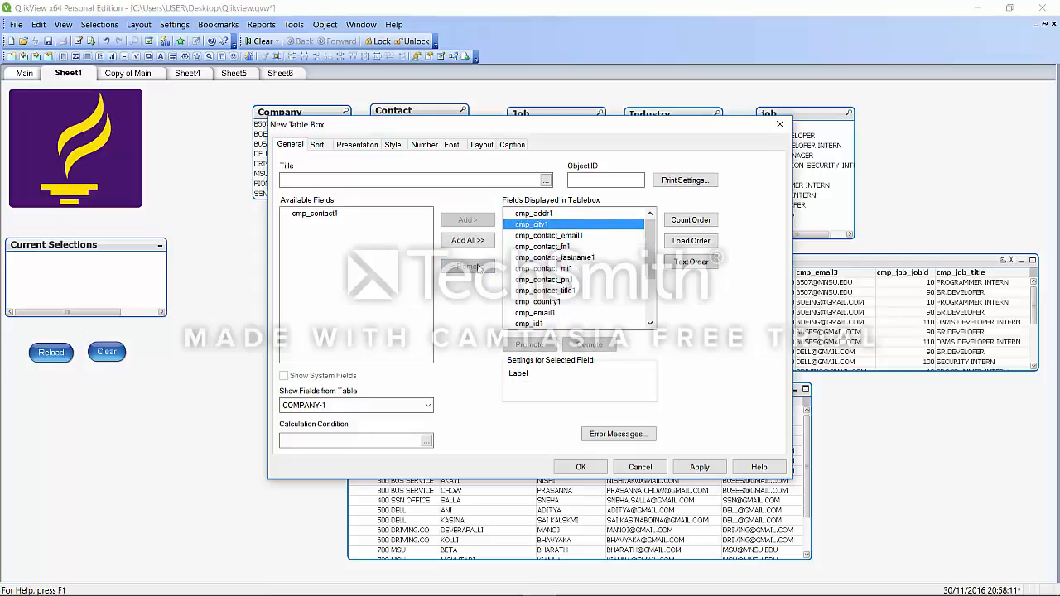
pyautogui.click(456, 269)
pyautogui.click(534, 279)
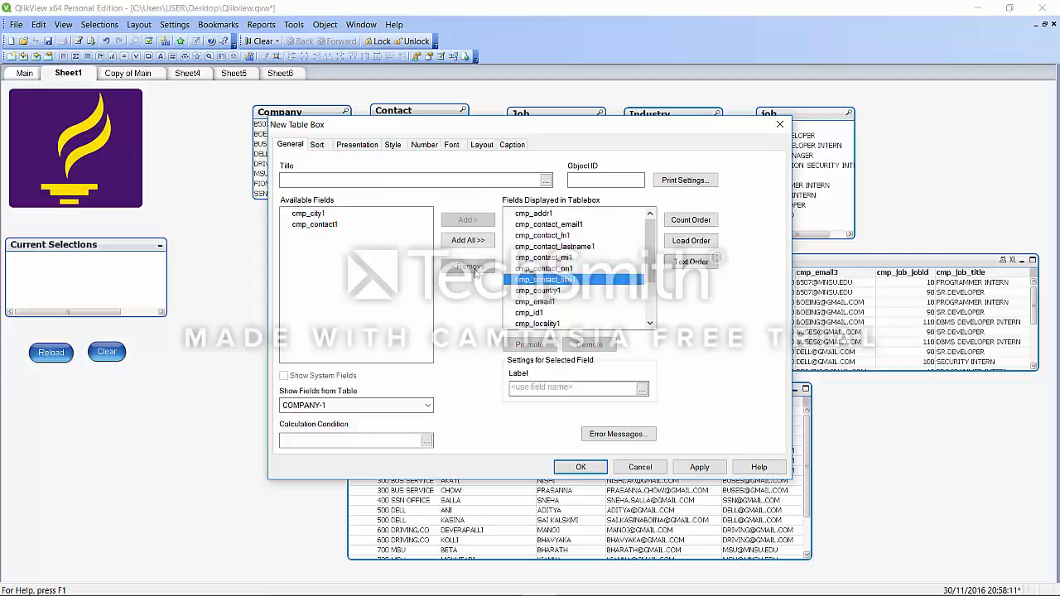
pyautogui.click(470, 266)
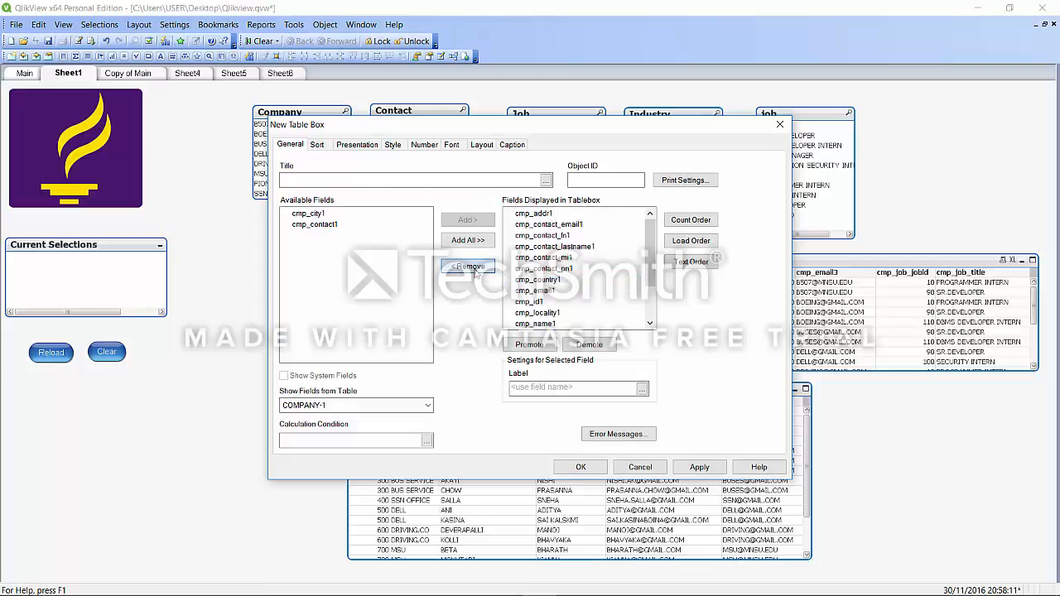
pyautogui.click(700, 467)
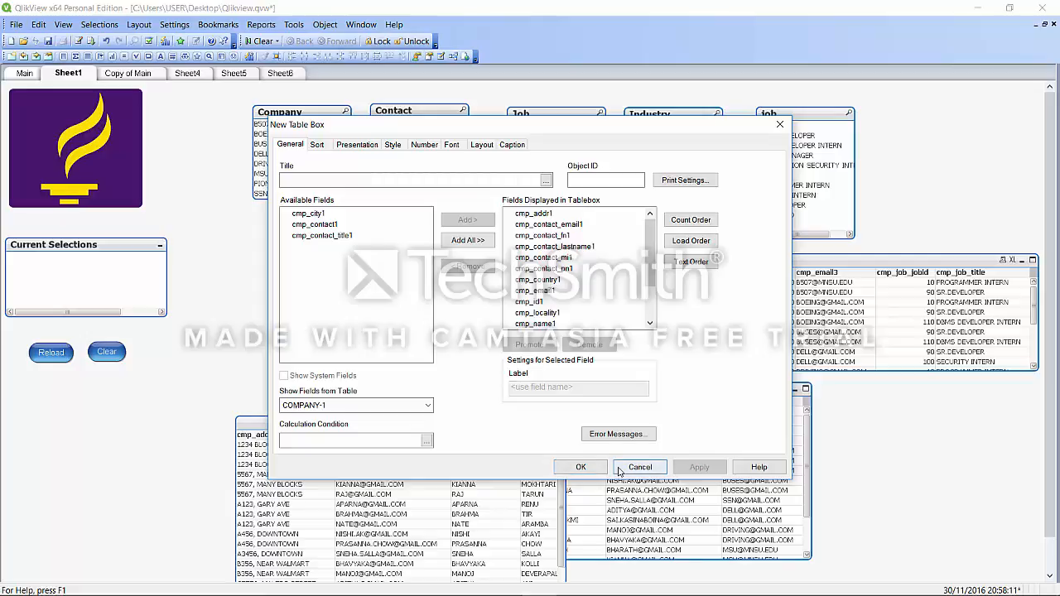
pyautogui.click(623, 467)
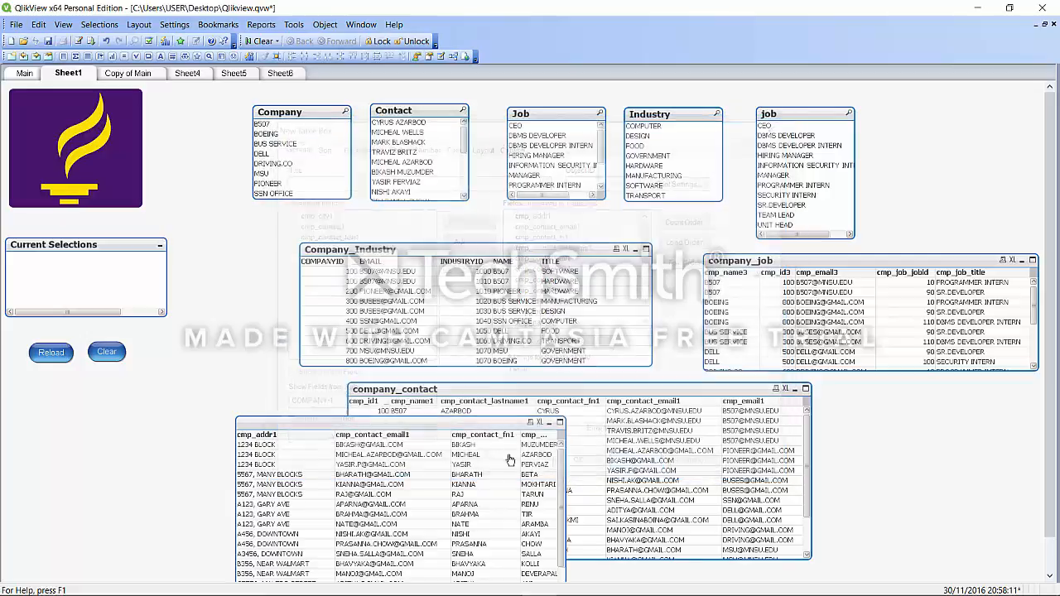
# Delete the untitled table box overlapping company_contact from Sheet1, confirming the removal
pyautogui.rightClick(456, 428)
pyautogui.click(468, 424)
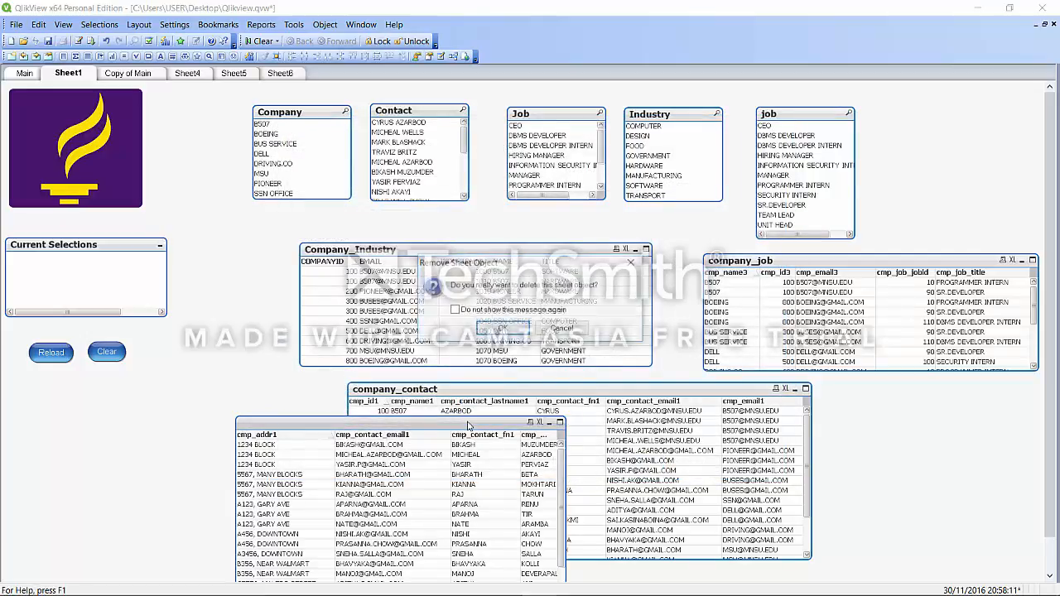
pyautogui.click(501, 328)
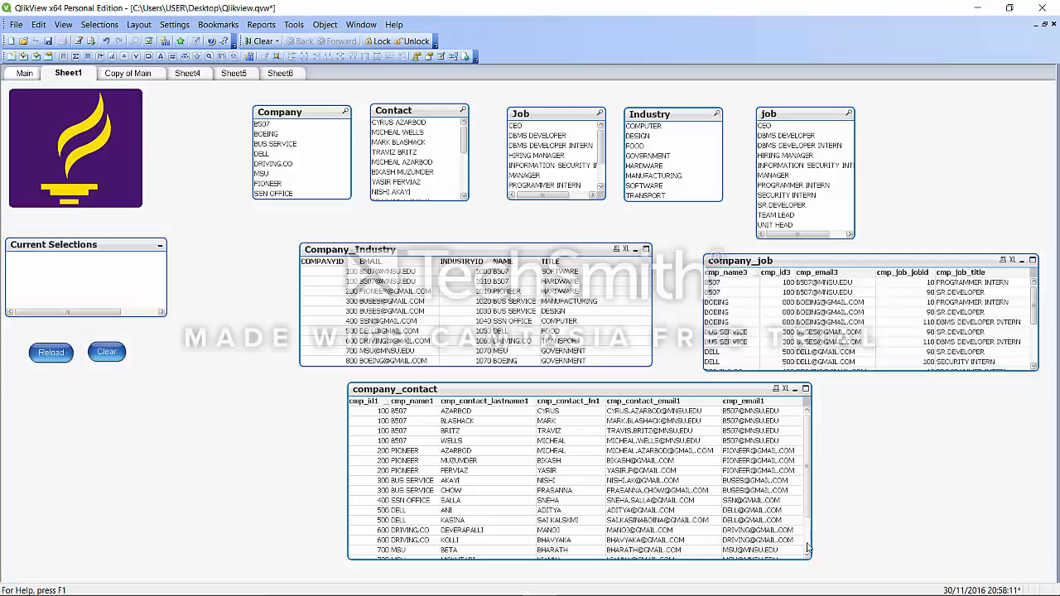
pyautogui.scroll(-2, 807, 547)
pyautogui.scroll(2, 804, 505)
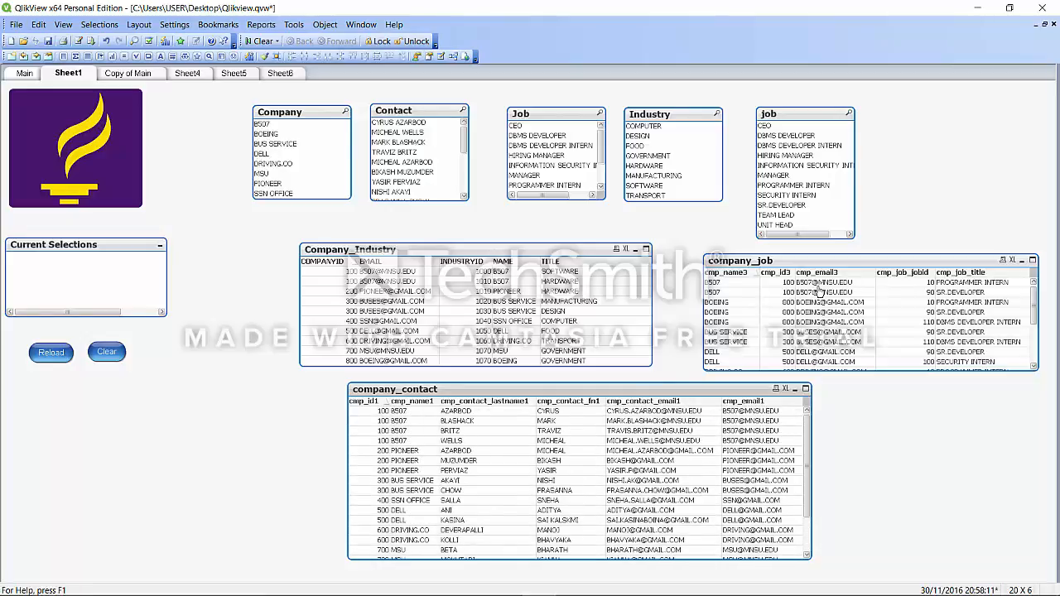
# In the Contact table on the Main sheet, omit rows where MIDDLEINITIAL is NULL and uncover the table to check it
pyautogui.click(24, 73)
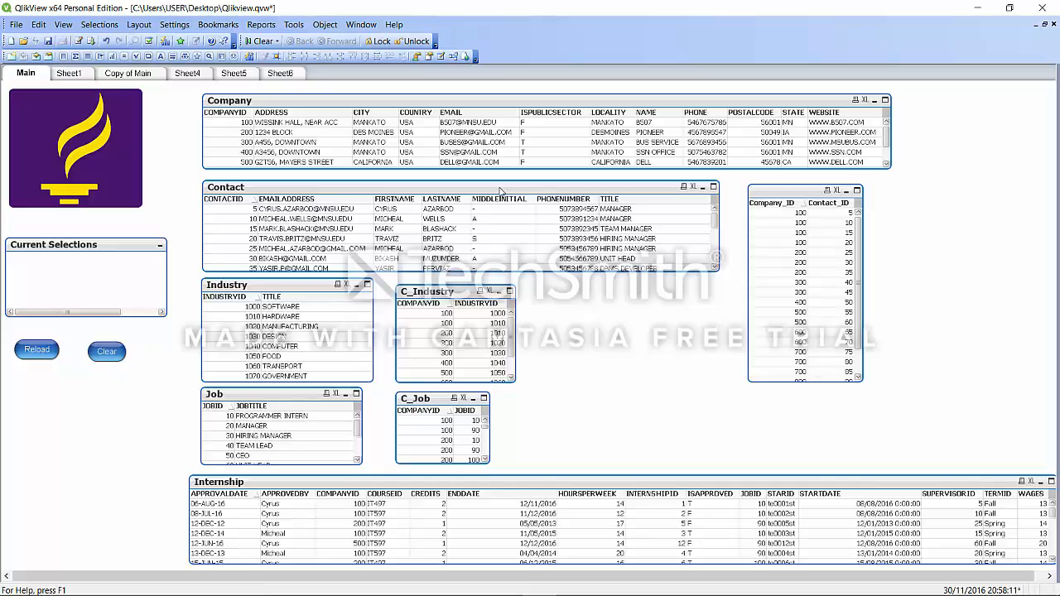
pyautogui.rightClick(500, 189)
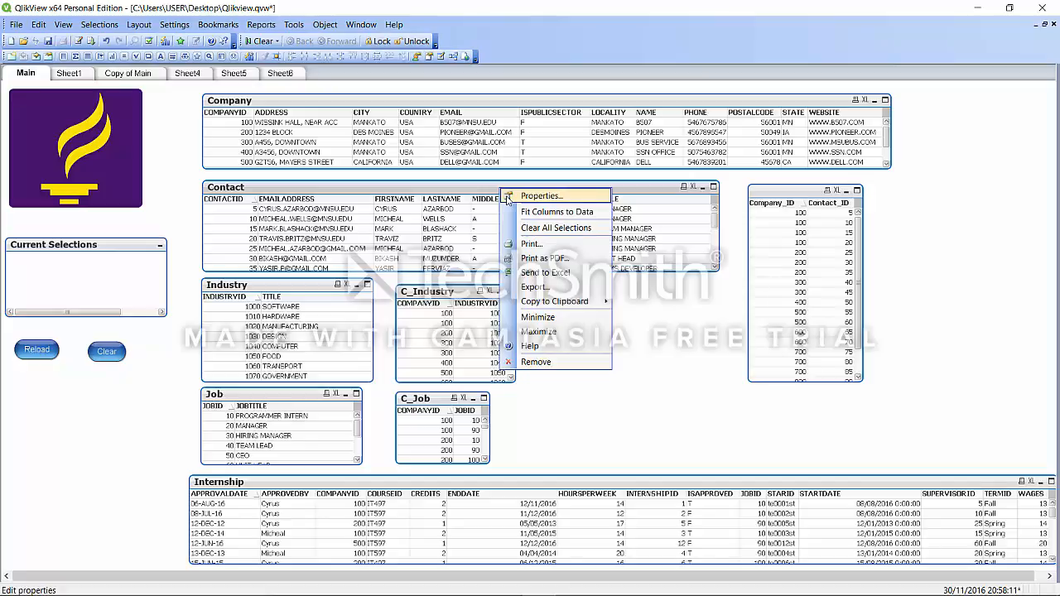
pyautogui.click(538, 197)
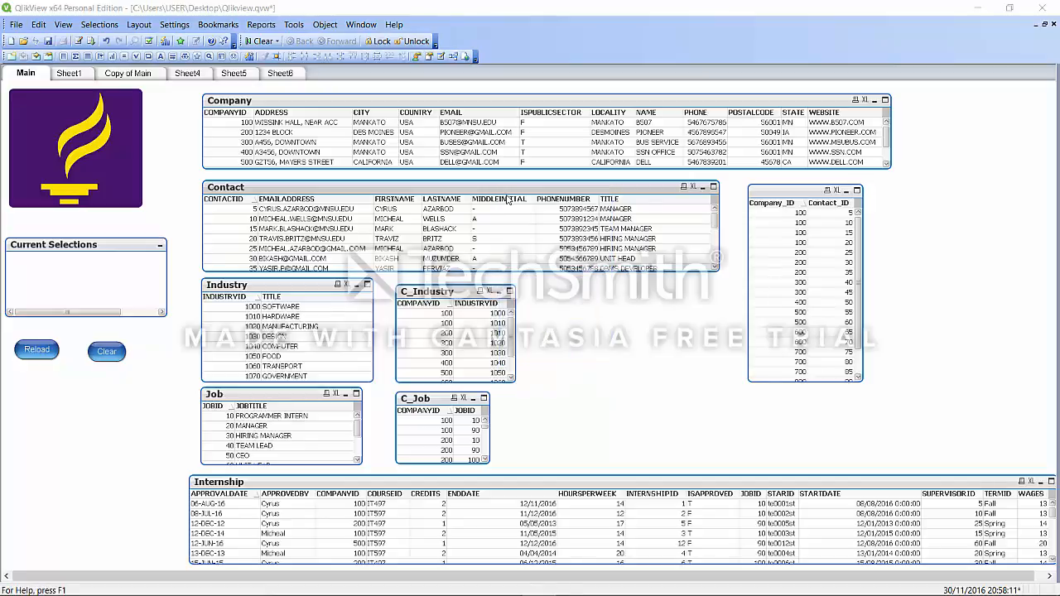
pyautogui.click(357, 144)
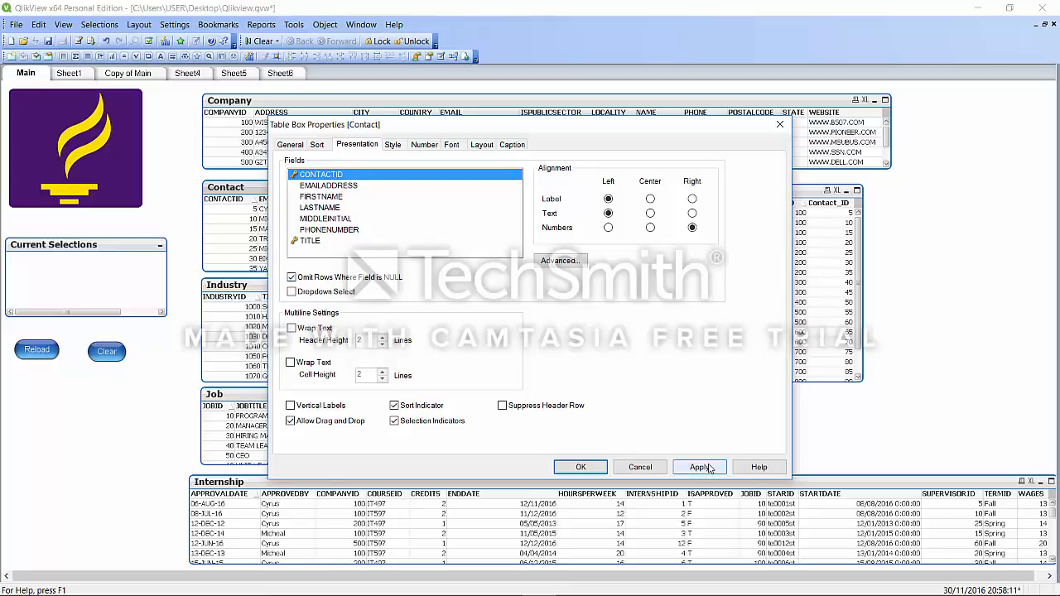
pyautogui.click(335, 220)
pyautogui.click(292, 277)
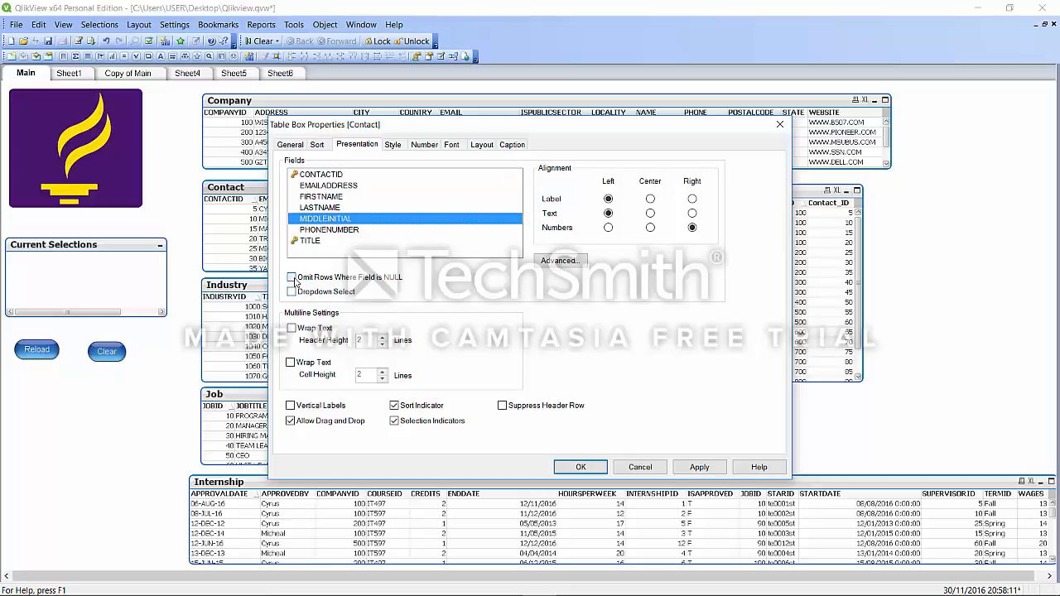
pyautogui.click(687, 471)
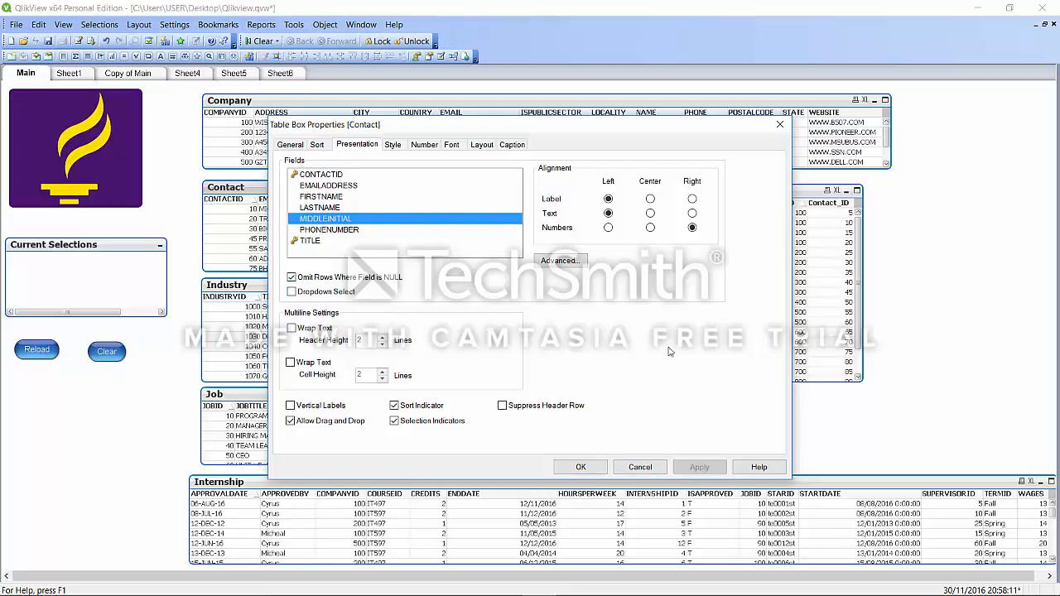
pyautogui.moveTo(646, 124); pyautogui.dragTo(549, 310)
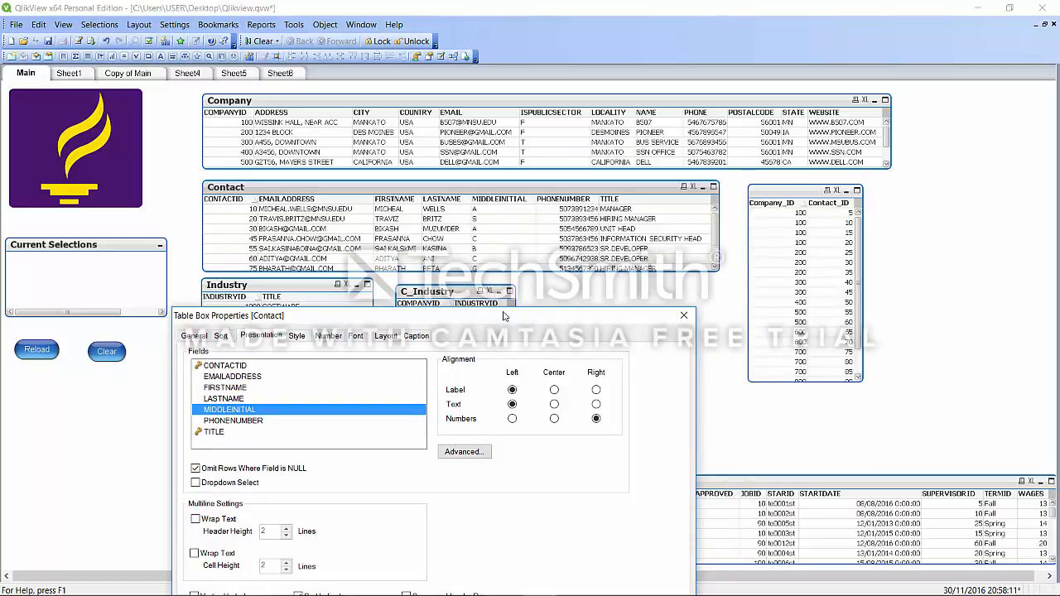
# Turn off omitting NULL rows for MIDDLEINITIAL in the Contact table and accept the properties
pyautogui.moveTo(505, 316); pyautogui.dragTo(560, 163)
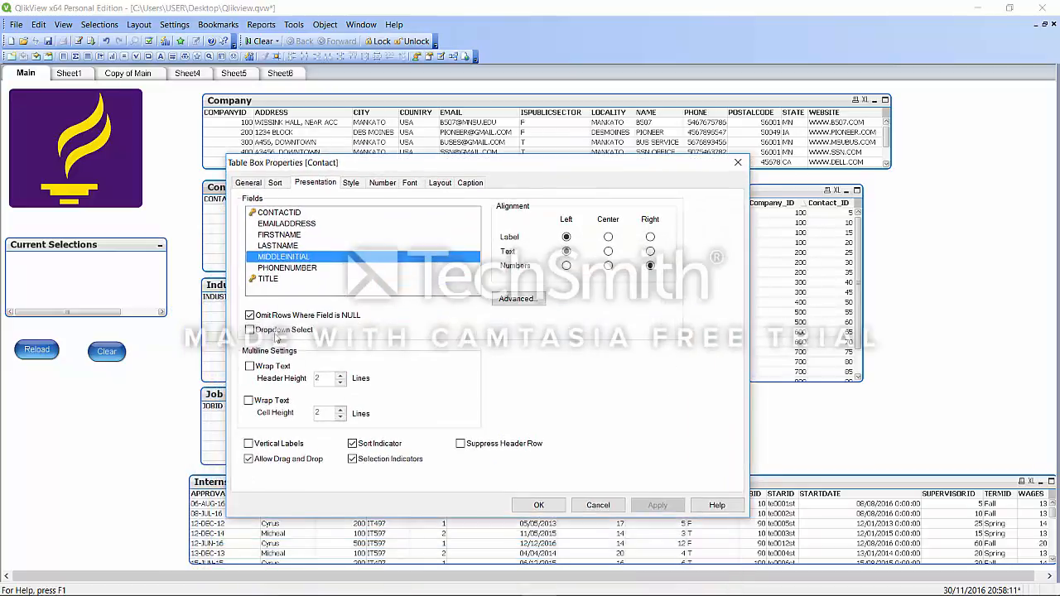
pyautogui.click(251, 315)
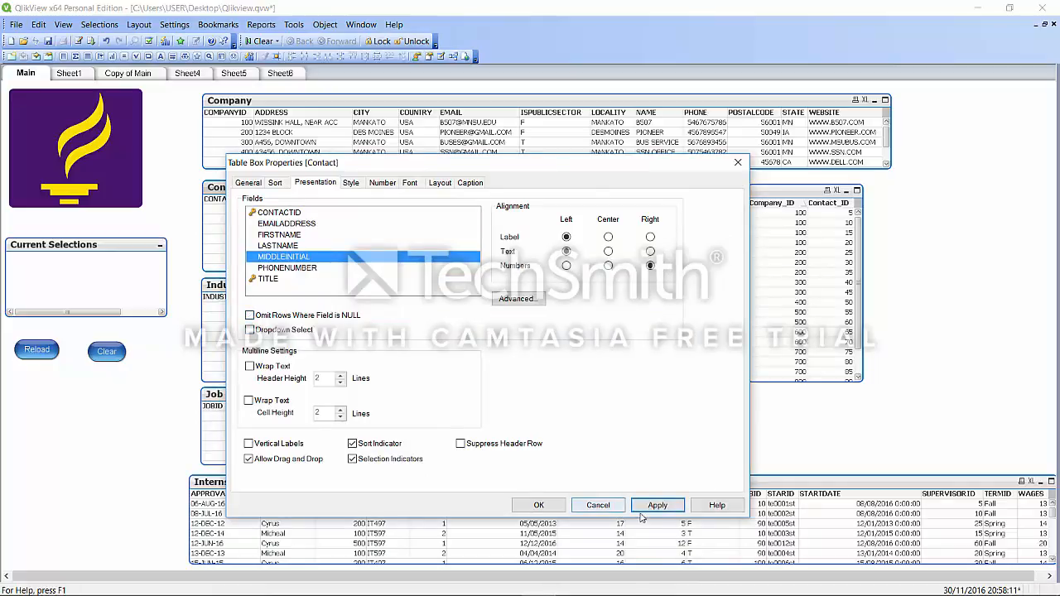
pyautogui.click(648, 506)
pyautogui.click(538, 505)
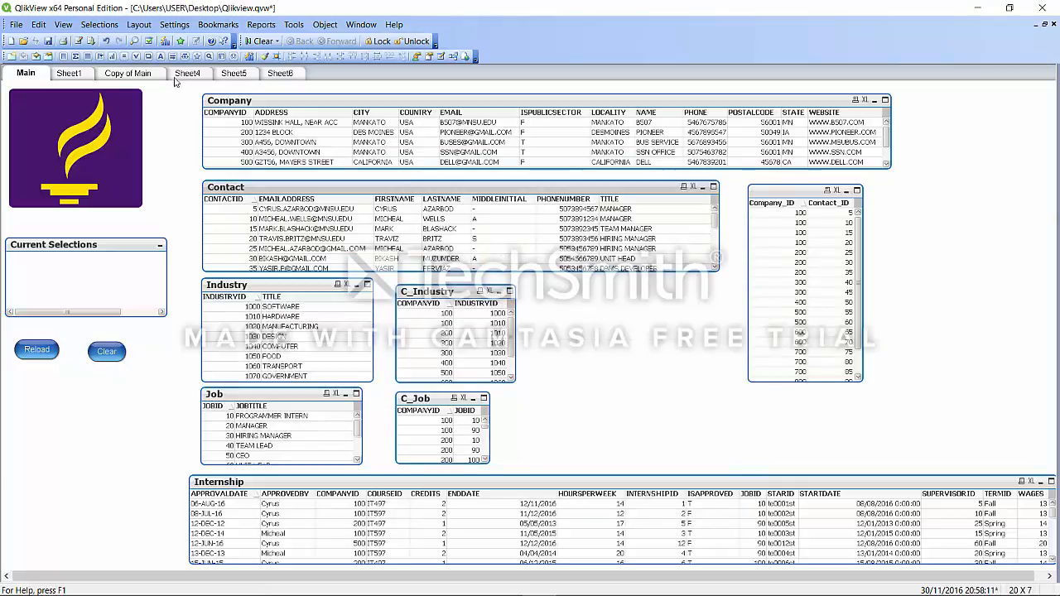
# View Sheet1 and open the Copy of Main sheet to examine its wages statistics chart
pyautogui.click(71, 73)
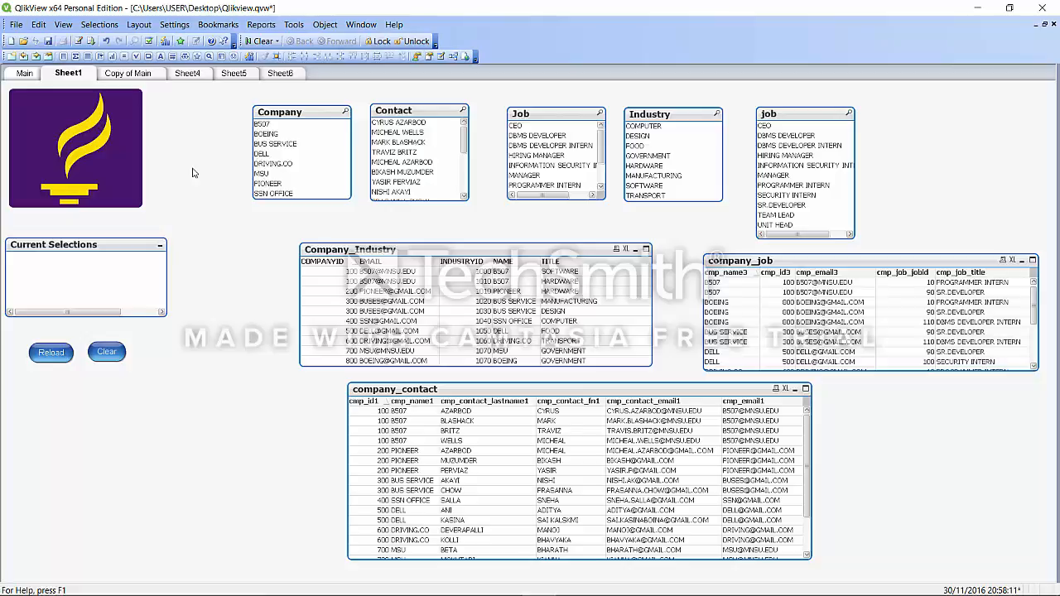
pyautogui.click(127, 74)
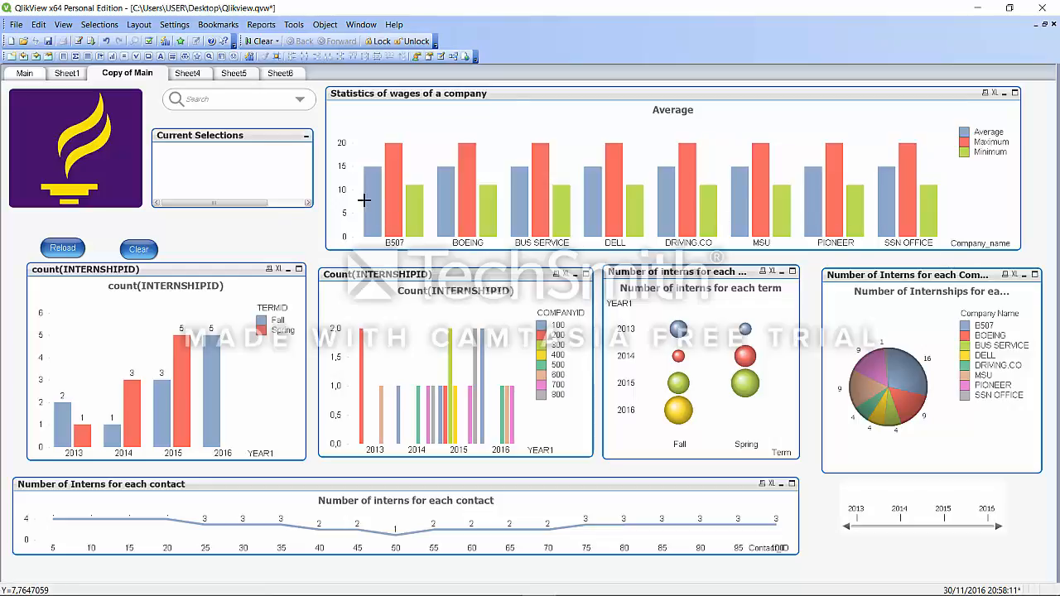
pyautogui.moveTo(364, 199)
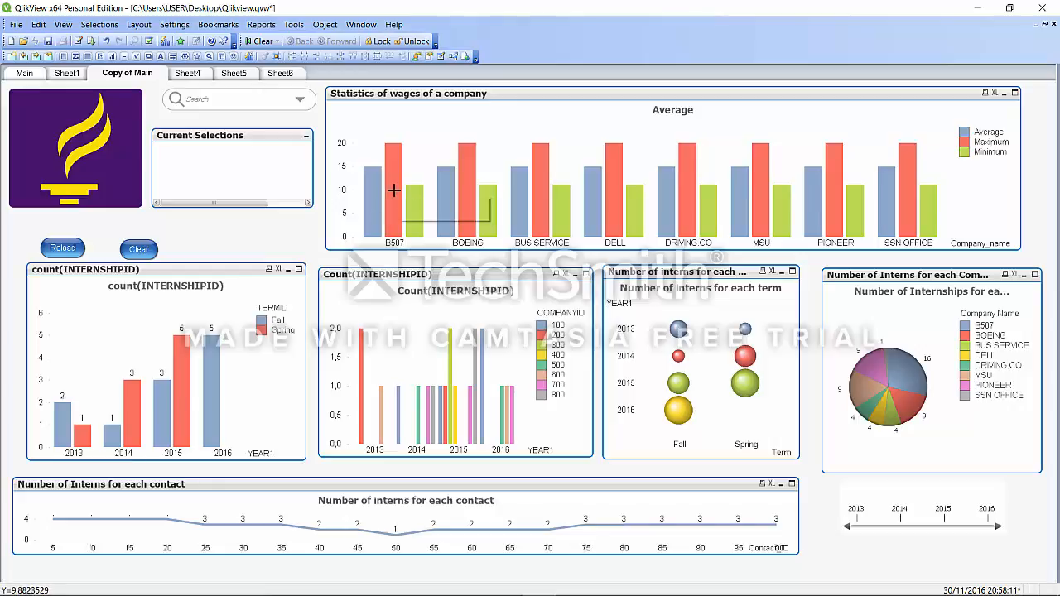
# Filter the Copy of Main charts to company B507 from the wages statistics chart and release the selection
pyautogui.click(393, 190)
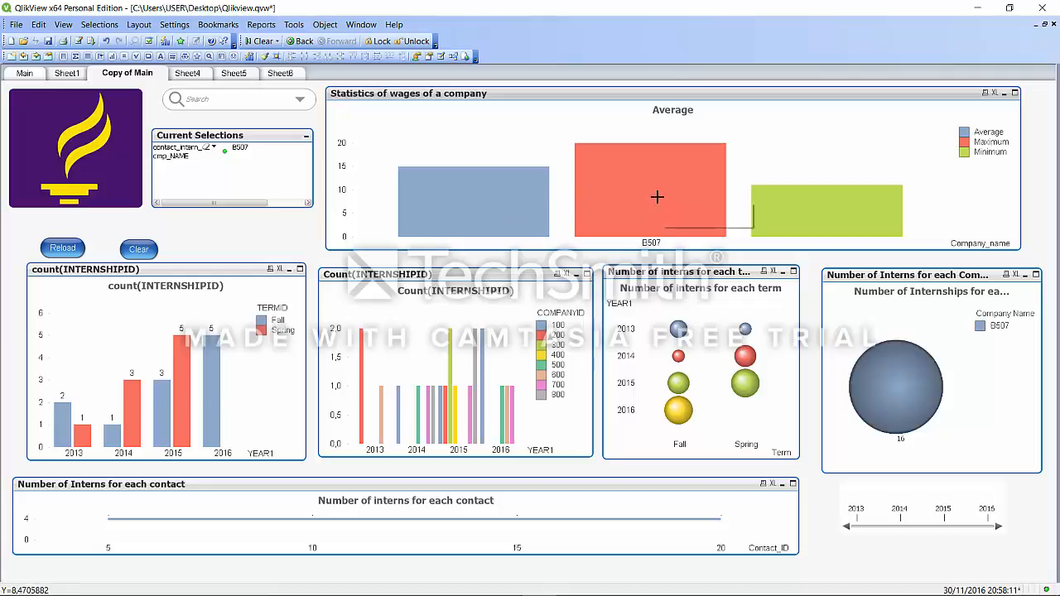
pyautogui.moveTo(657, 197)
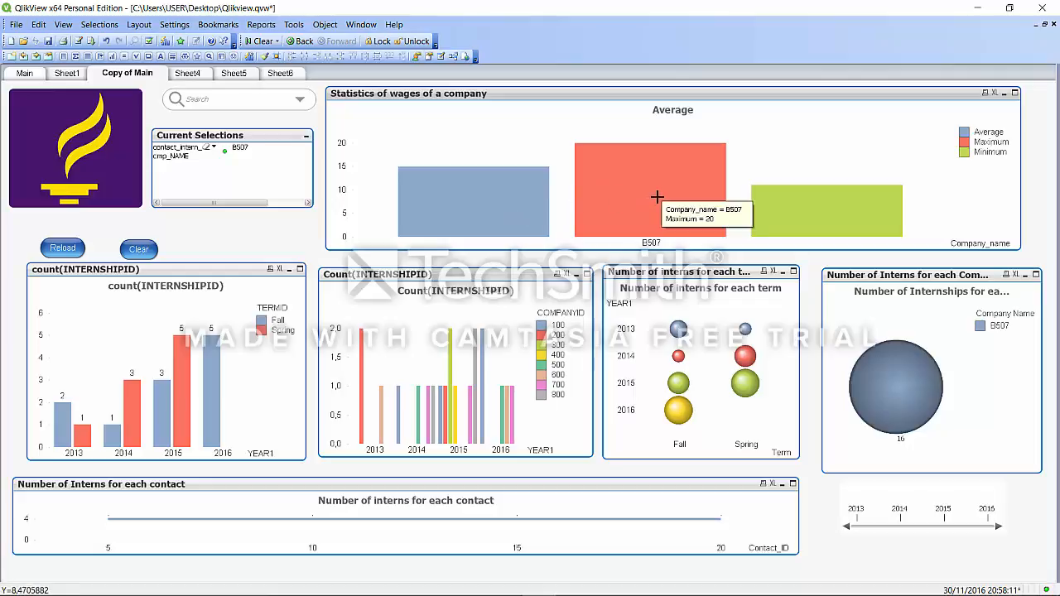
pyautogui.click(656, 197)
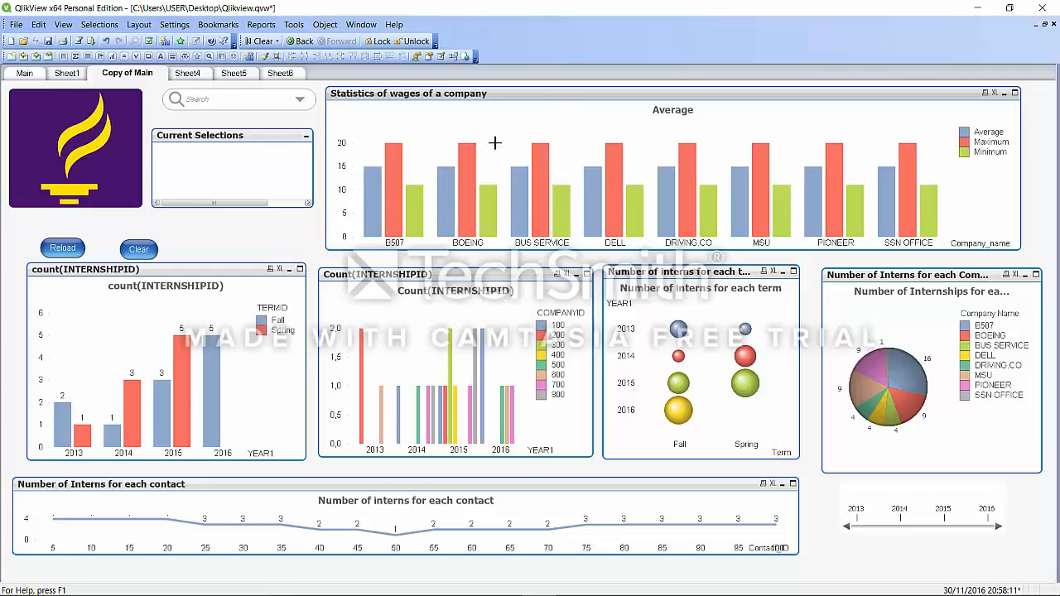
# Start a new bar chart on the Copy of Main sheet and proceed to its dimensions, moving the dialog aside
pyautogui.rightClick(277, 228)
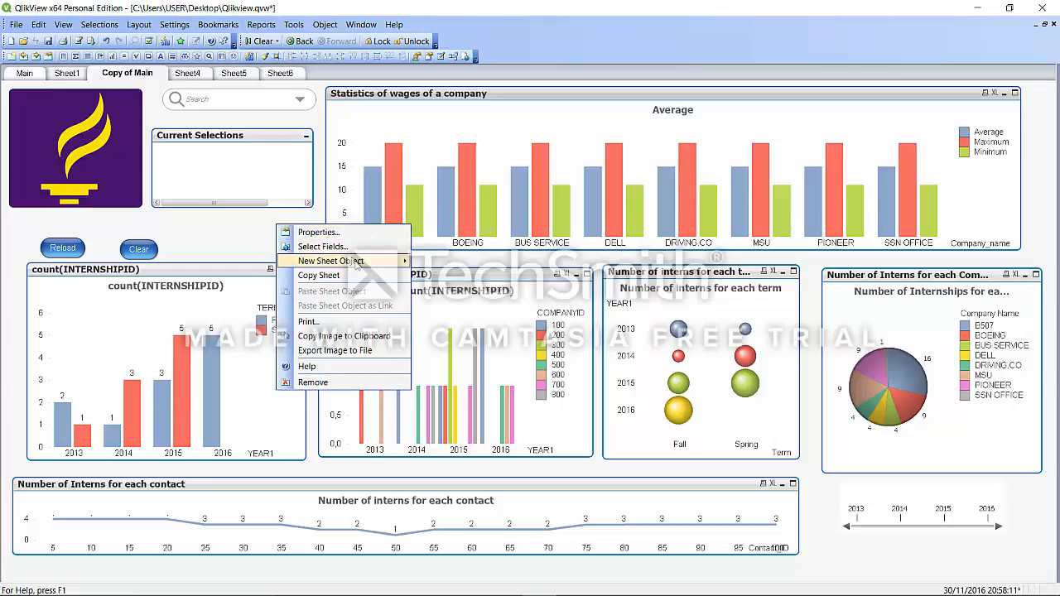
pyautogui.moveTo(358, 263)
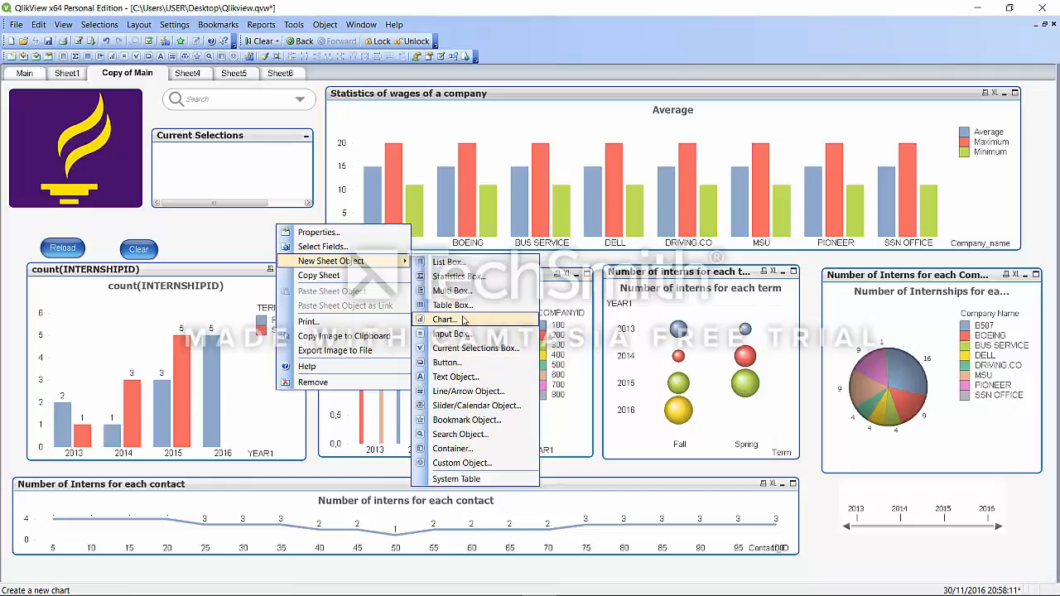
pyautogui.click(476, 319)
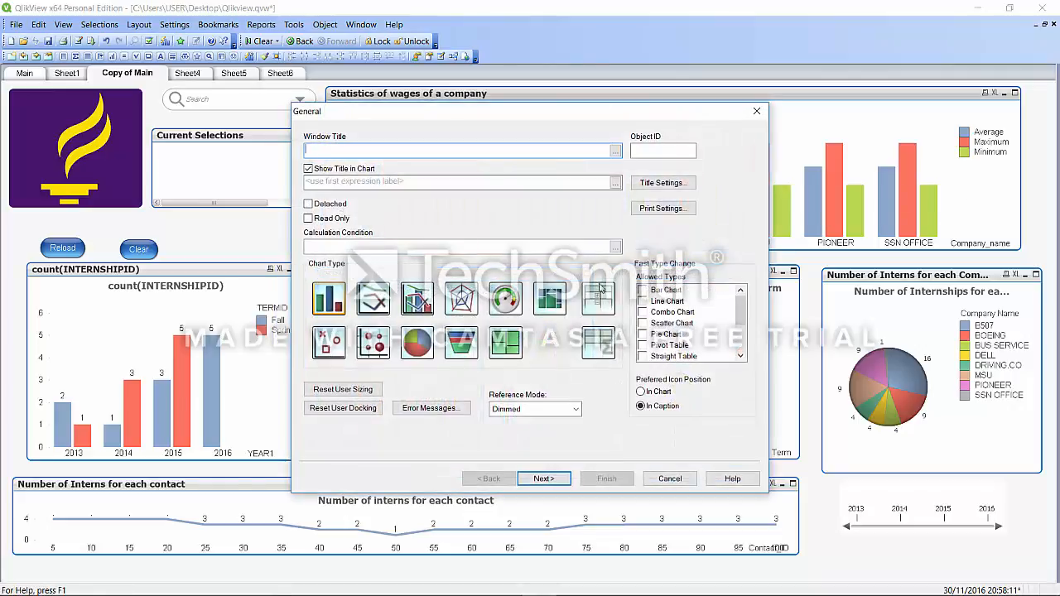
pyautogui.click(540, 480)
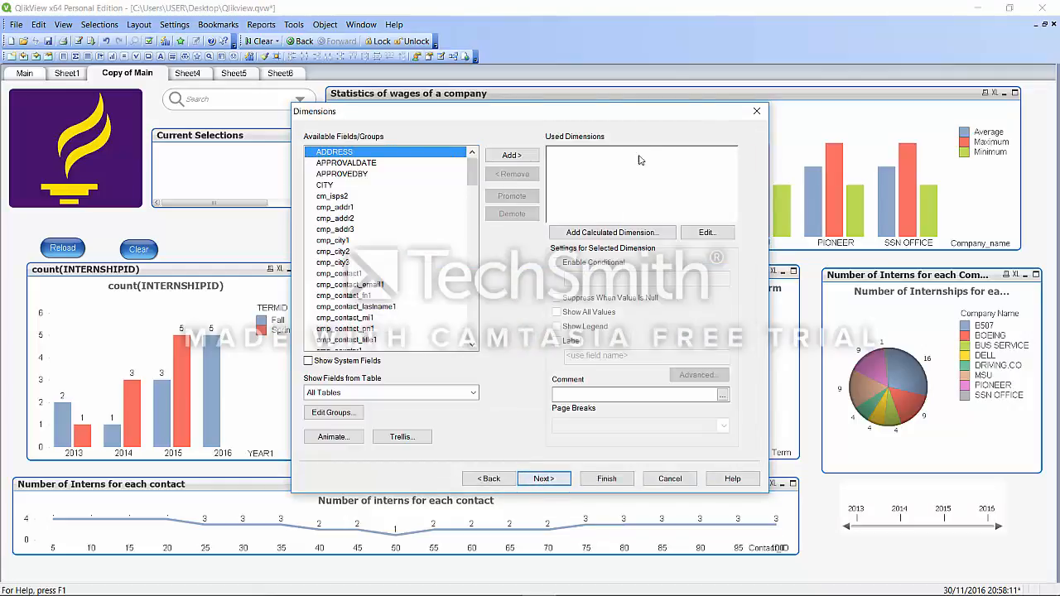
pyautogui.moveTo(635, 121); pyautogui.dragTo(468, 119)
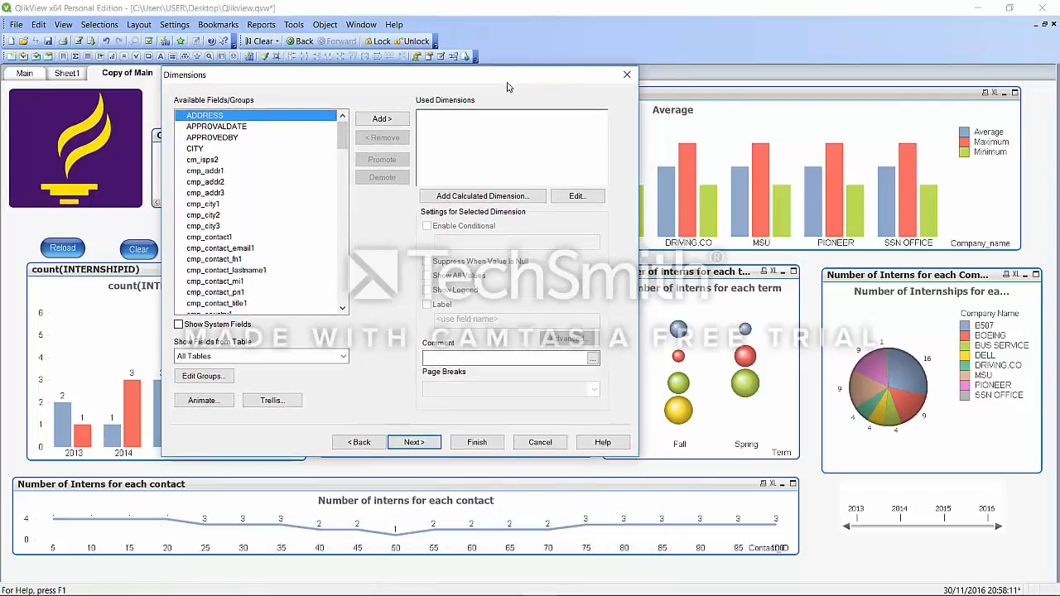
# Limit the available dimension fields to the CONTACT-1 table, highlight contact_intern_cmp_NAME, and continue to the chart's expressions
pyautogui.click(344, 358)
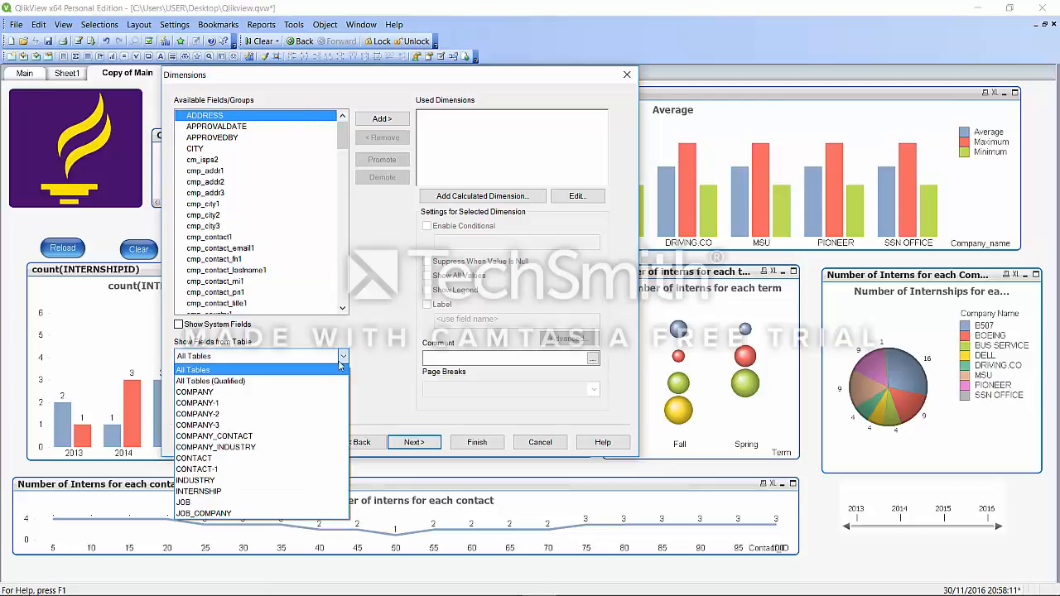
pyautogui.click(265, 470)
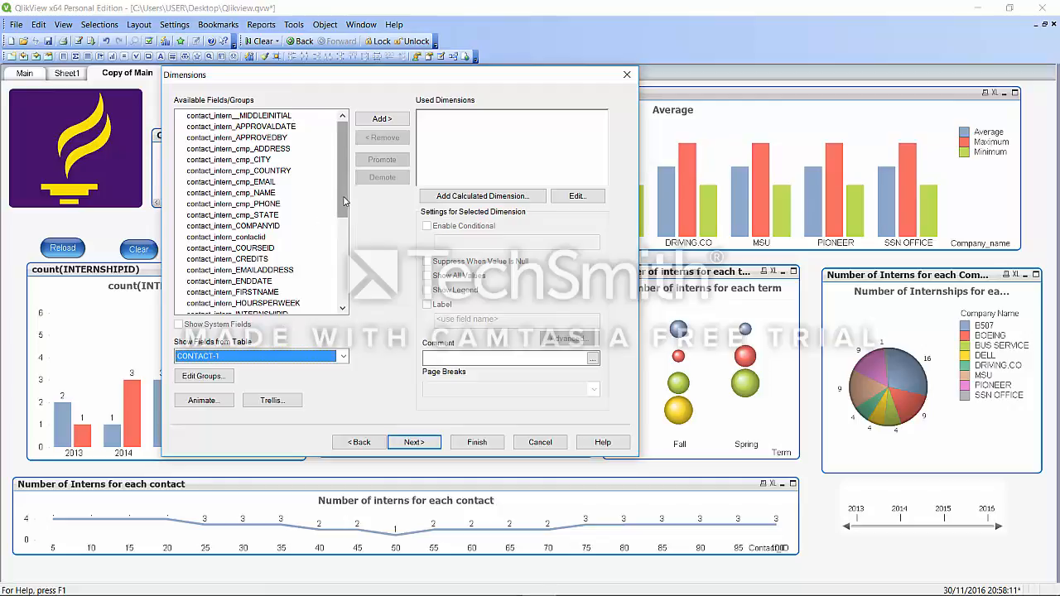
pyautogui.click(250, 193)
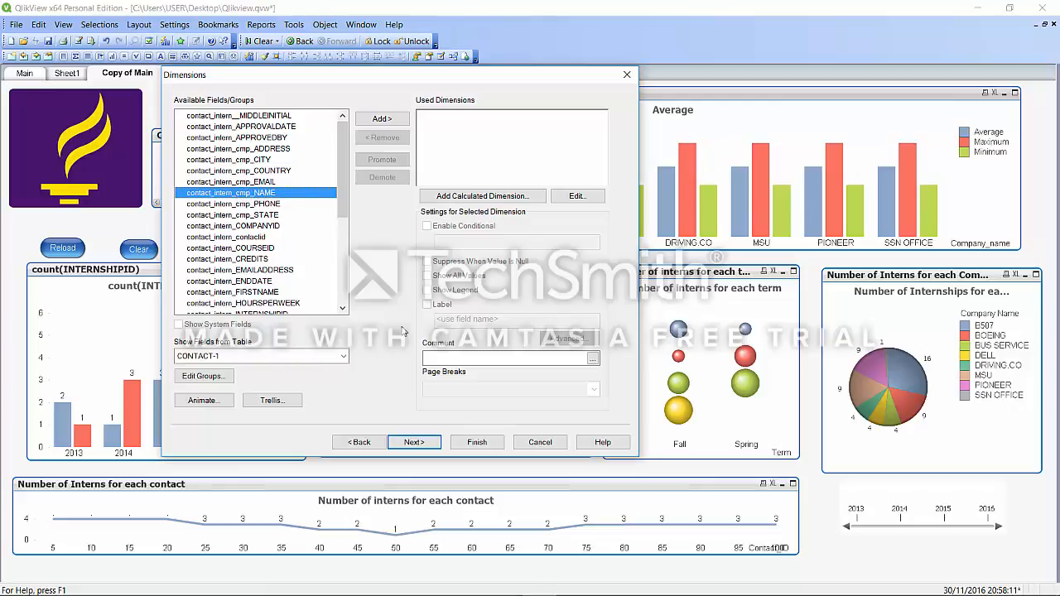
pyautogui.click(413, 443)
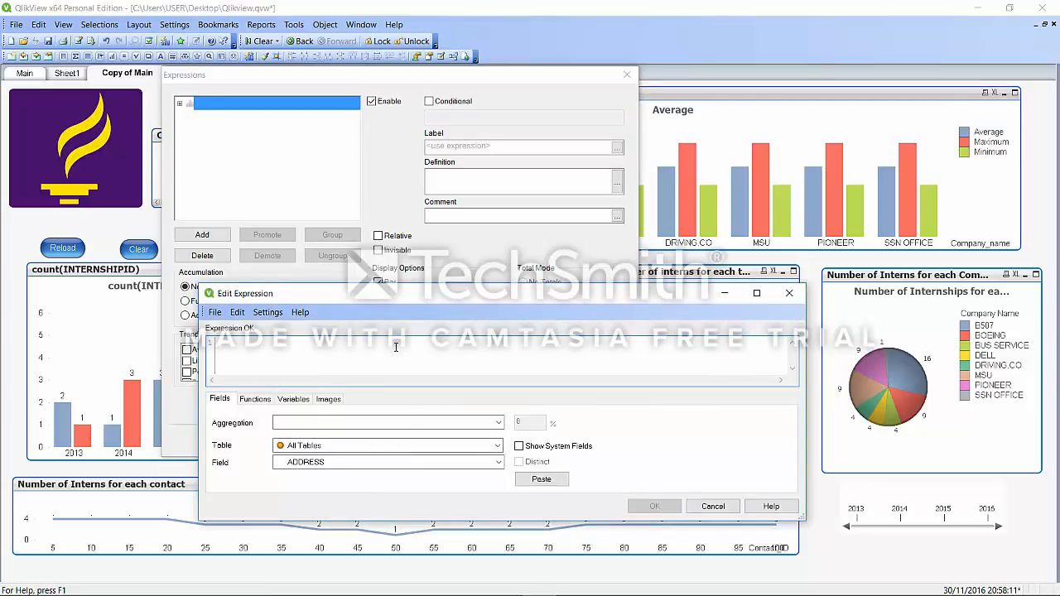
# Define the chart's first expression as avg(contact_intern_WAGES) and accept it
pyautogui.write('avg')
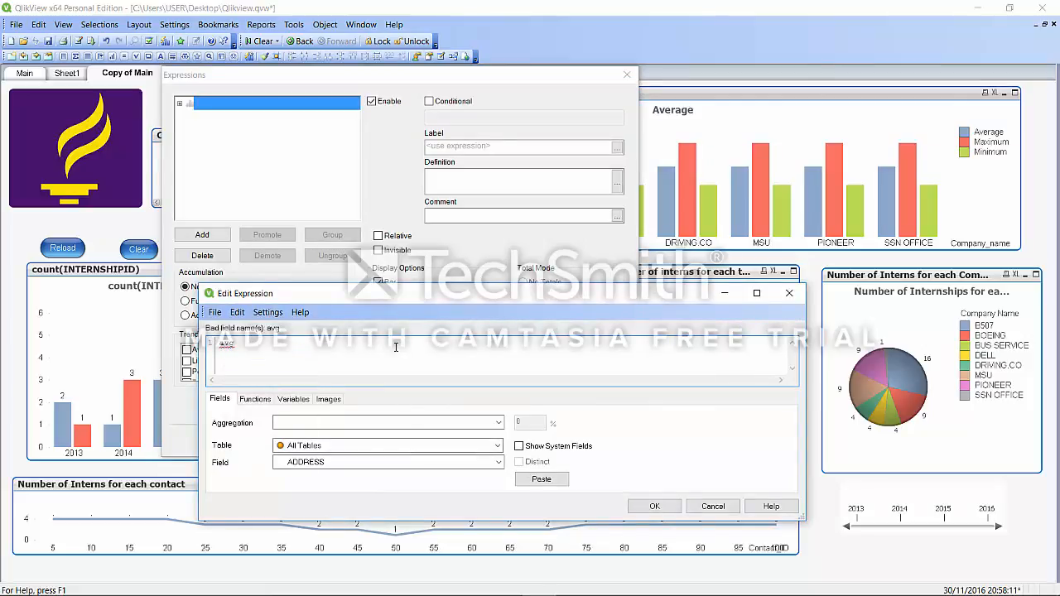
pyautogui.write('(contact')
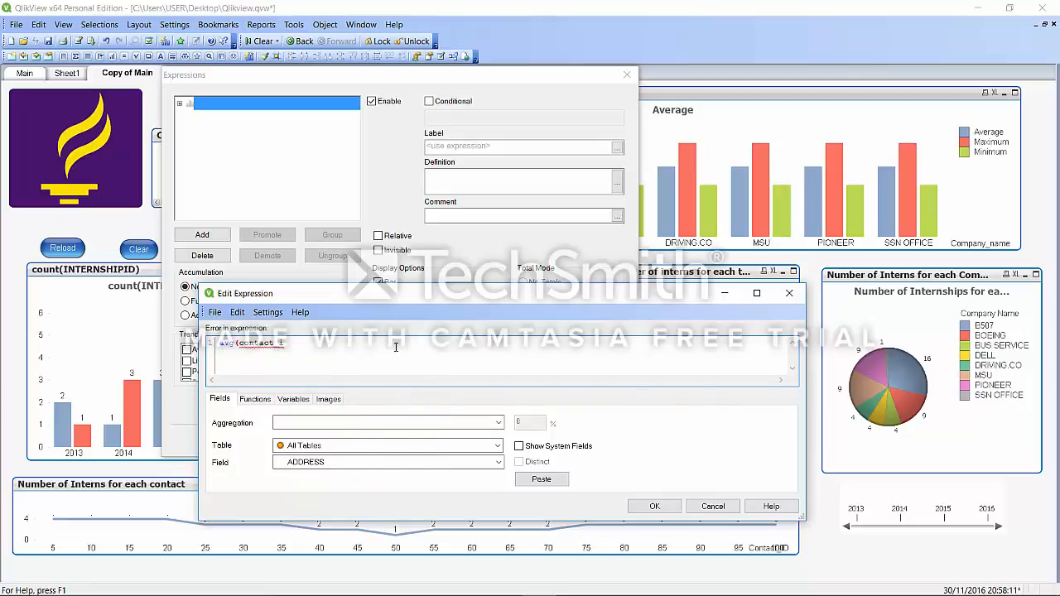
pyautogui.write(' intern')
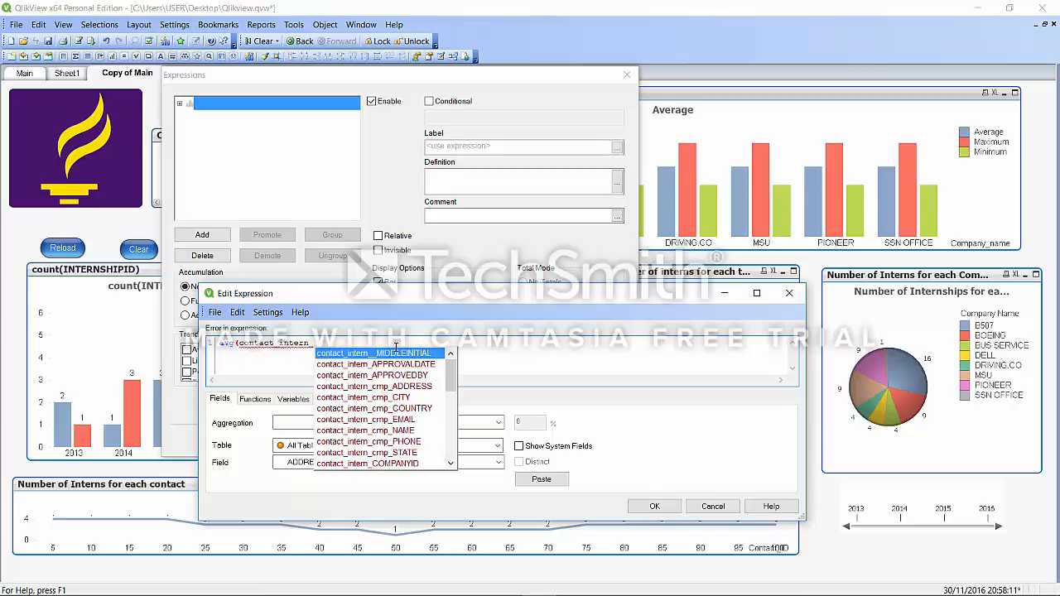
pyautogui.write(' wag')
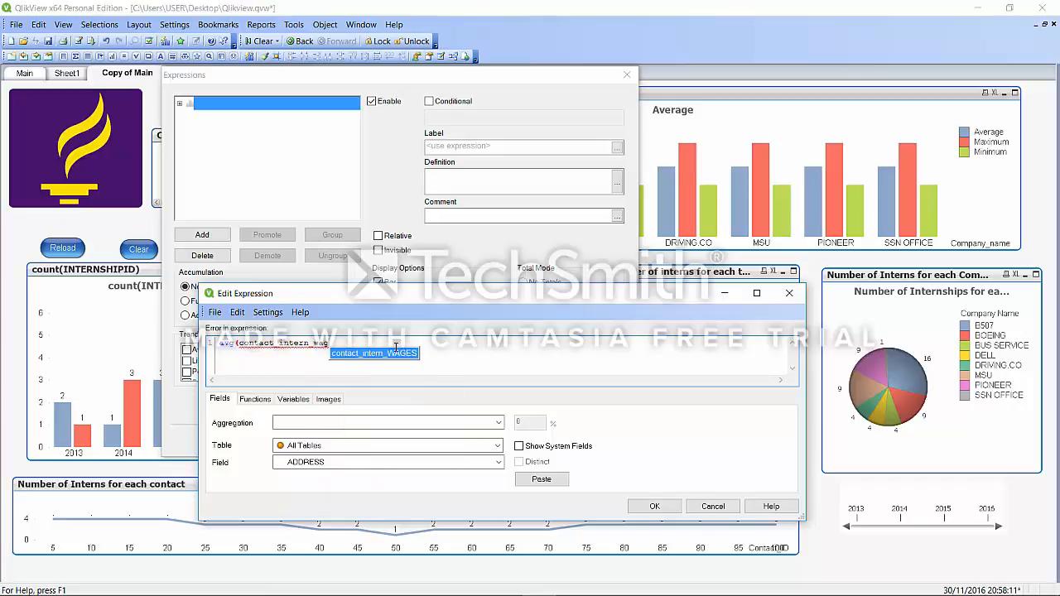
pyautogui.press('Return')
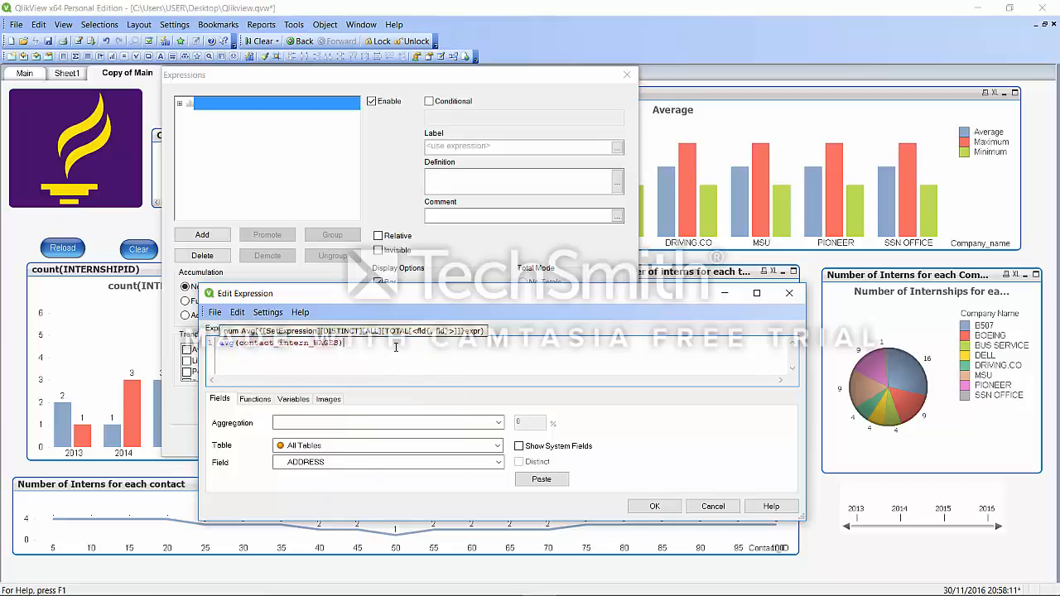
pyautogui.click(654, 505)
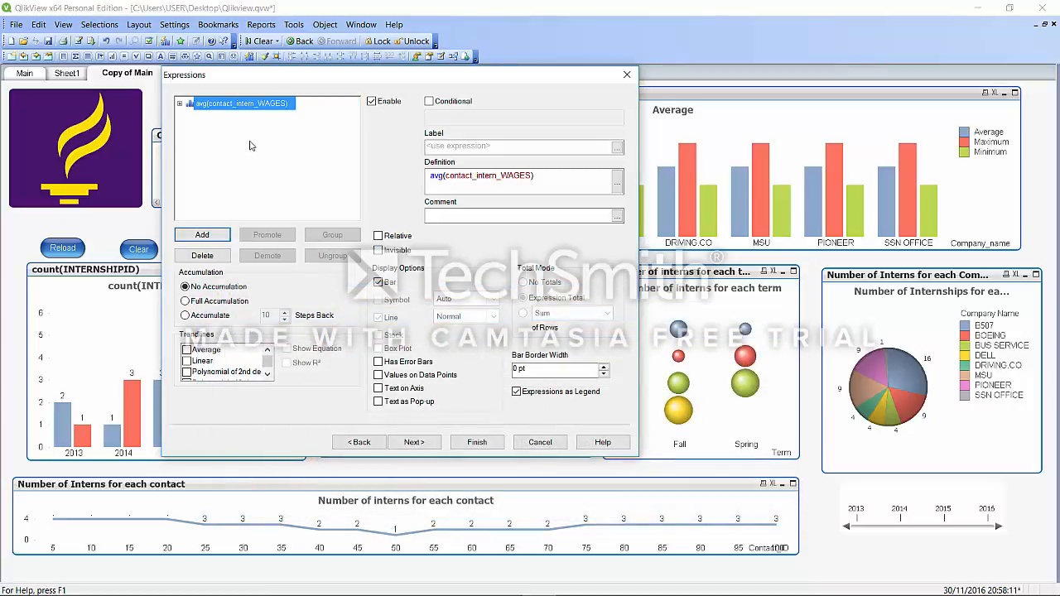
# Add a second expression to the chart, min(contact_intern_WAGES), and accept it
pyautogui.click(216, 239)
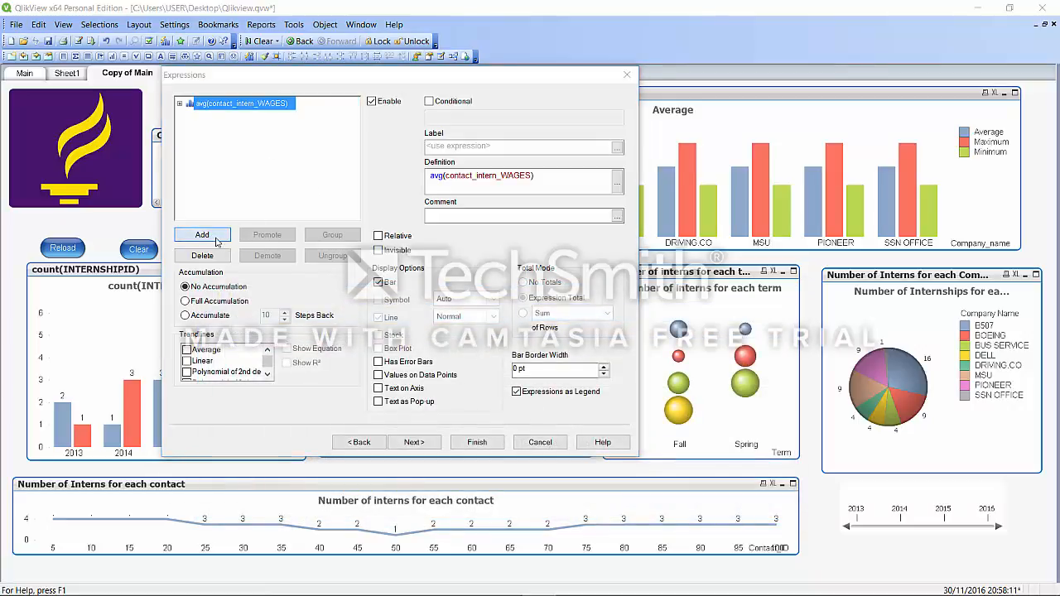
pyautogui.write('min) con')
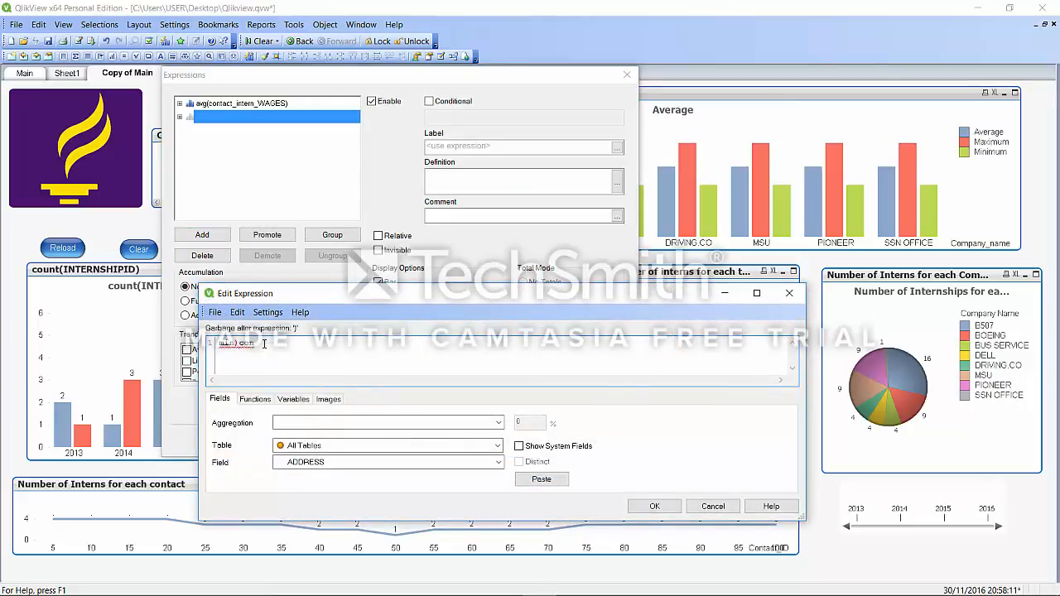
pyautogui.press('BackSpace')
pyautogui.press('BackSpace')
pyautogui.press('BackSpace')
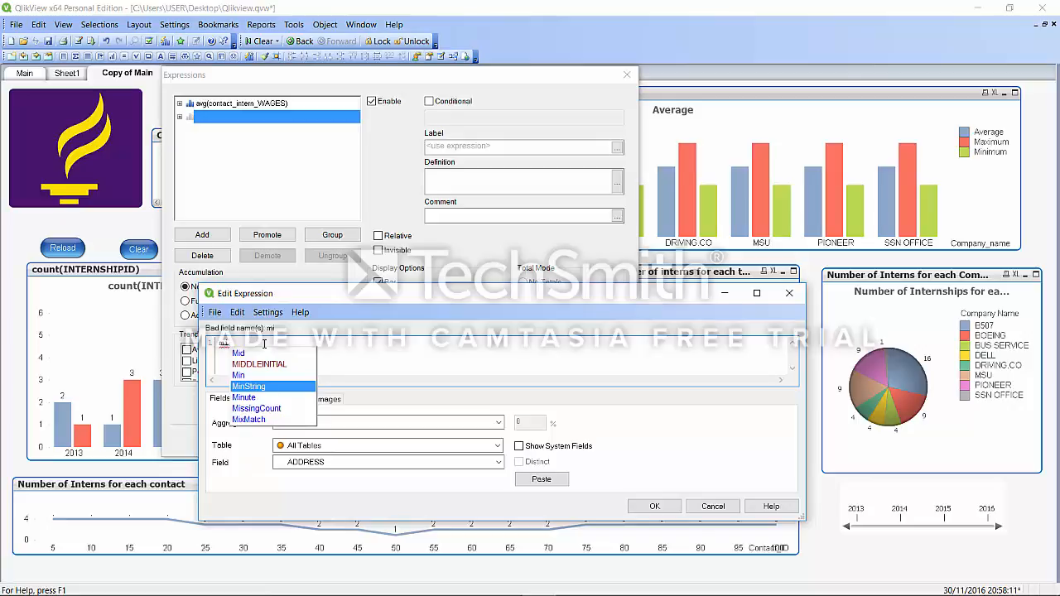
pyautogui.write('n(')
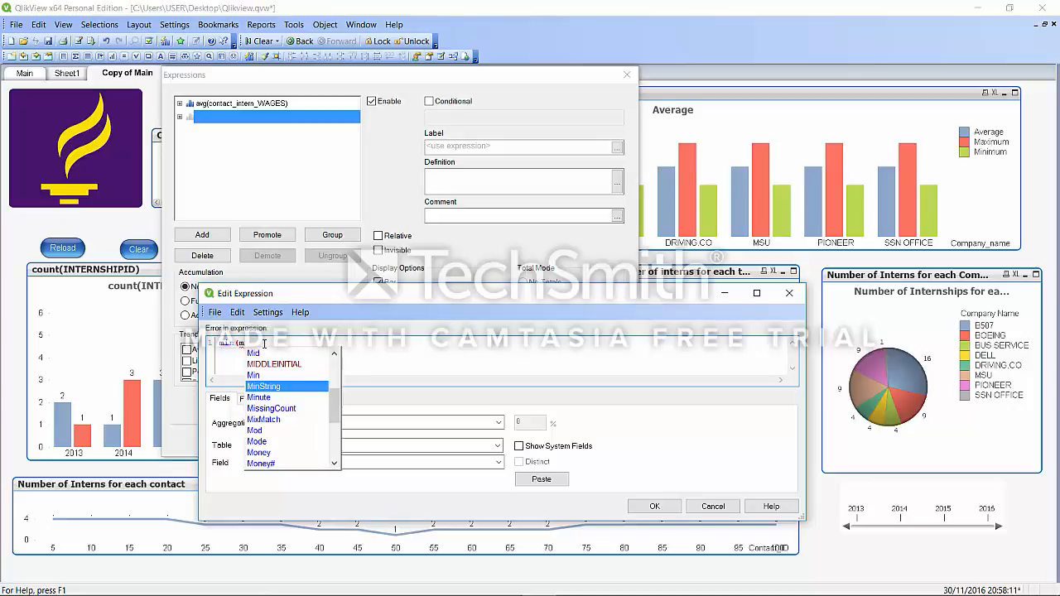
pyautogui.write('con')
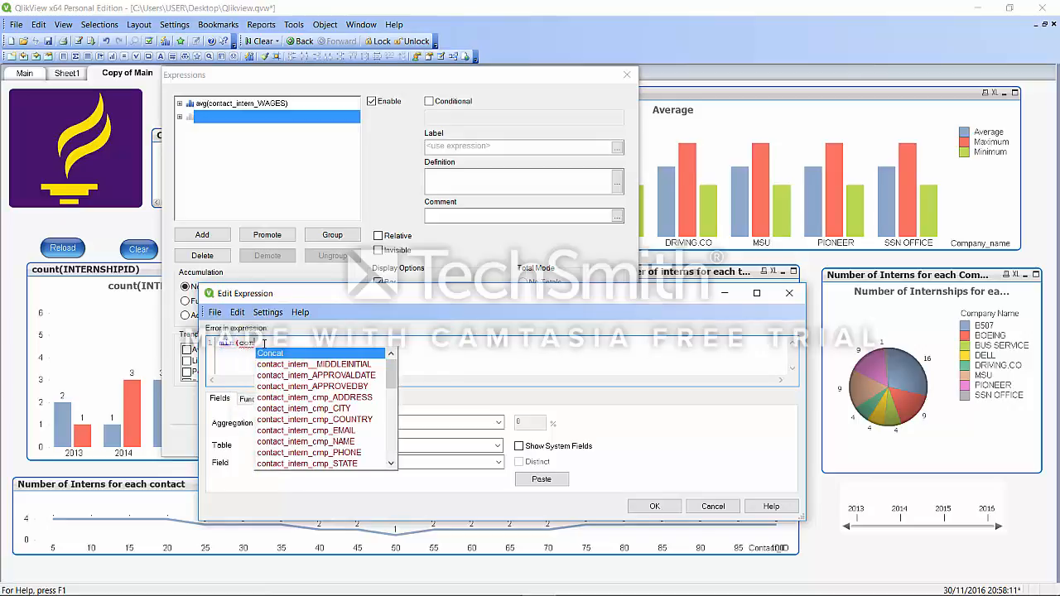
pyautogui.press('Down')
pyautogui.press('Down')
pyautogui.press('Down')
pyautogui.press('Down')
pyautogui.press('Down')
pyautogui.press('Down')
pyautogui.press('Down')
pyautogui.press('Down')
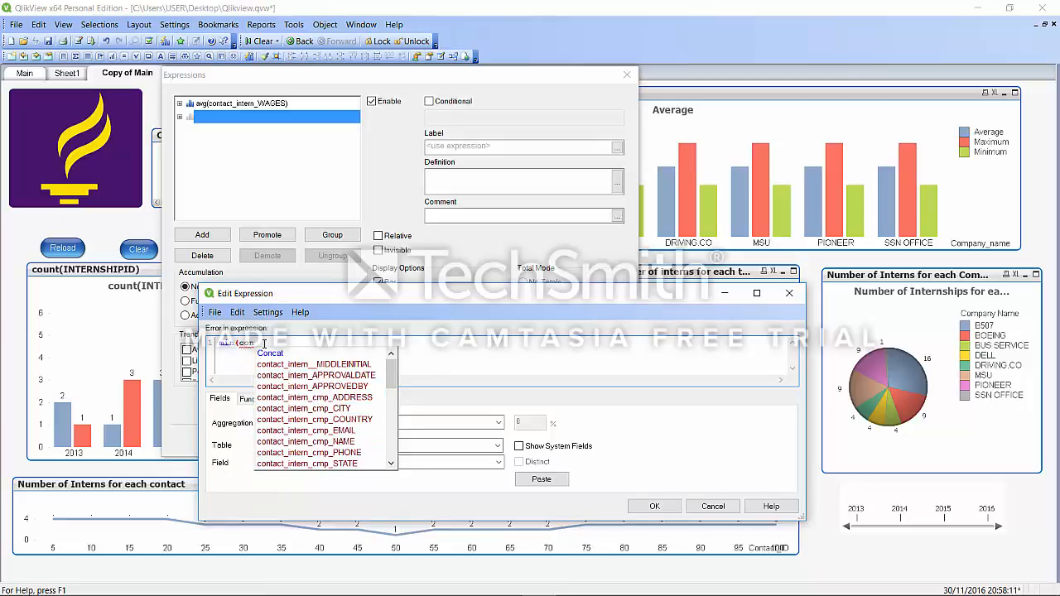
pyautogui.press('Down')
pyautogui.press('Down')
pyautogui.press('Down')
pyautogui.press('Down')
pyautogui.press('Down')
pyautogui.press('Down')
pyautogui.press('Down')
pyautogui.press('Down')
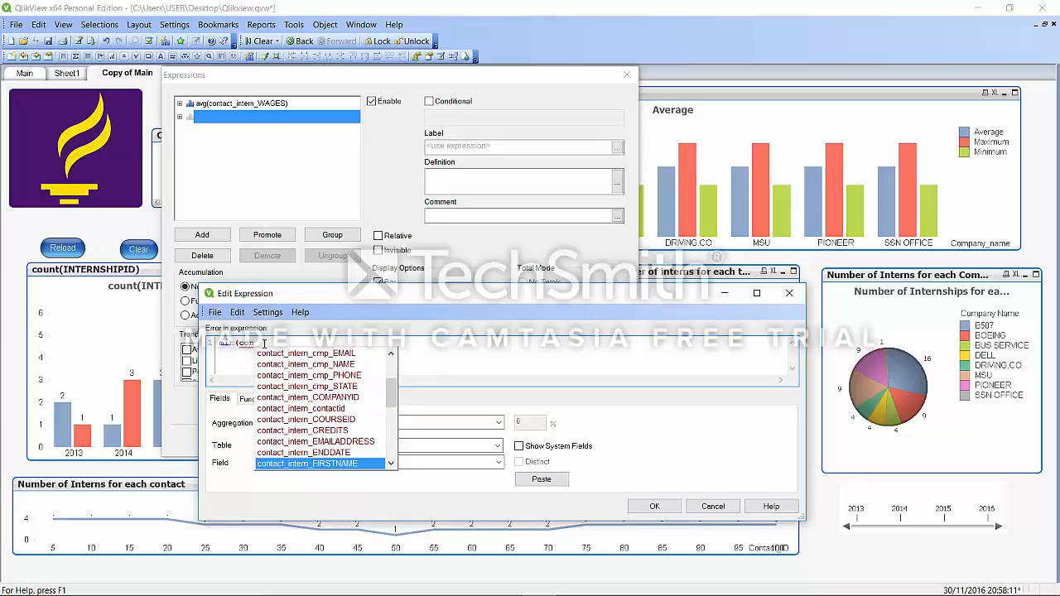
pyautogui.press('Down')
pyautogui.press('Down')
pyautogui.press('Down')
pyautogui.press('Down')
pyautogui.press('Down')
pyautogui.press('Down')
pyautogui.press('Down')
pyautogui.press('Down')
pyautogui.press('Down')
pyautogui.press('Down')
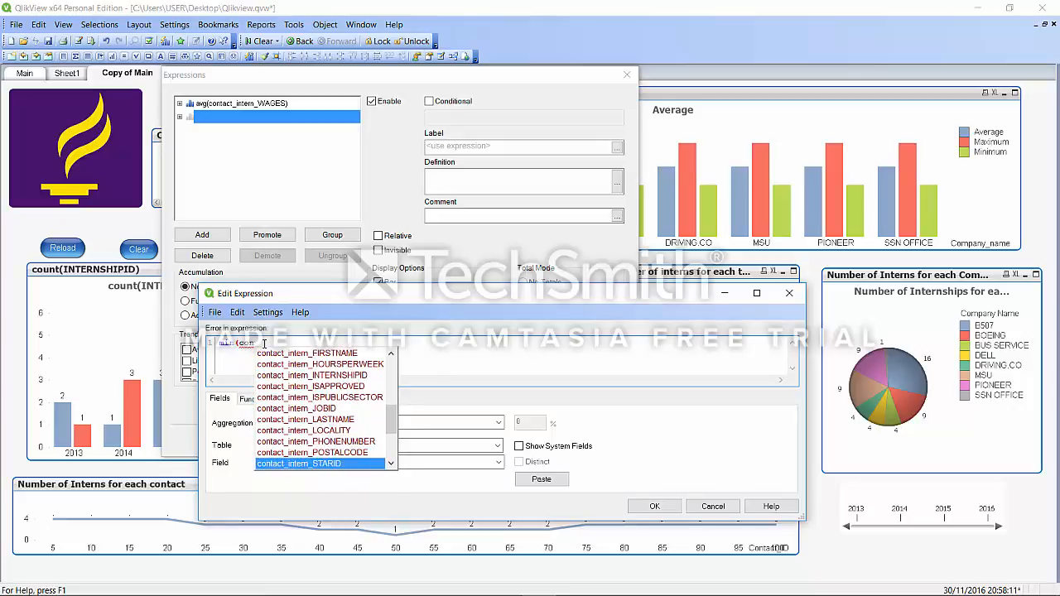
pyautogui.press('Down')
pyautogui.press('Down')
pyautogui.press('Down')
pyautogui.press('Down')
pyautogui.press('Down')
pyautogui.press('Down')
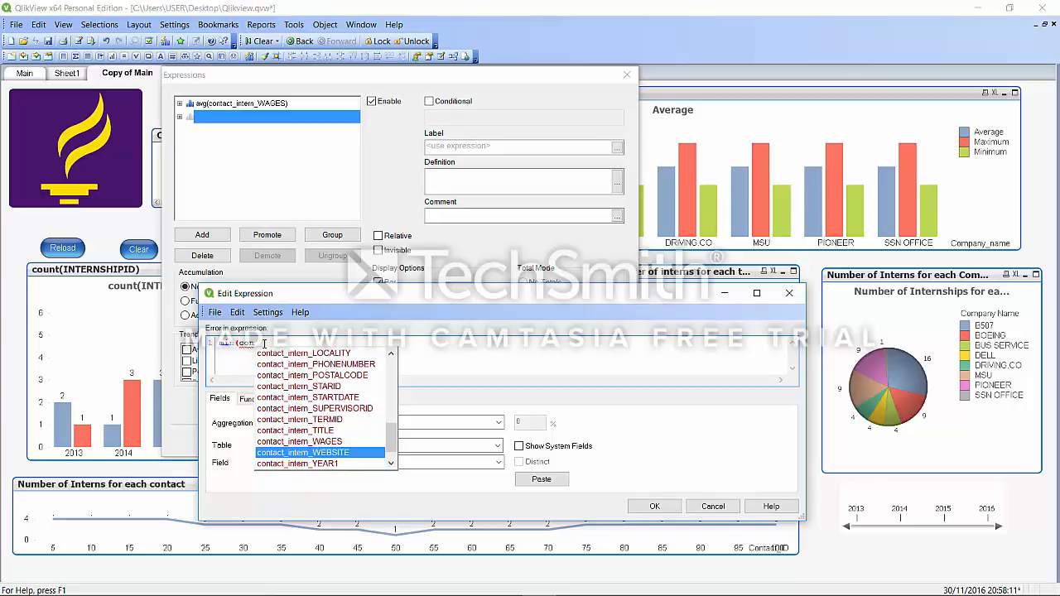
pyautogui.press('Up')
pyautogui.press('Return')
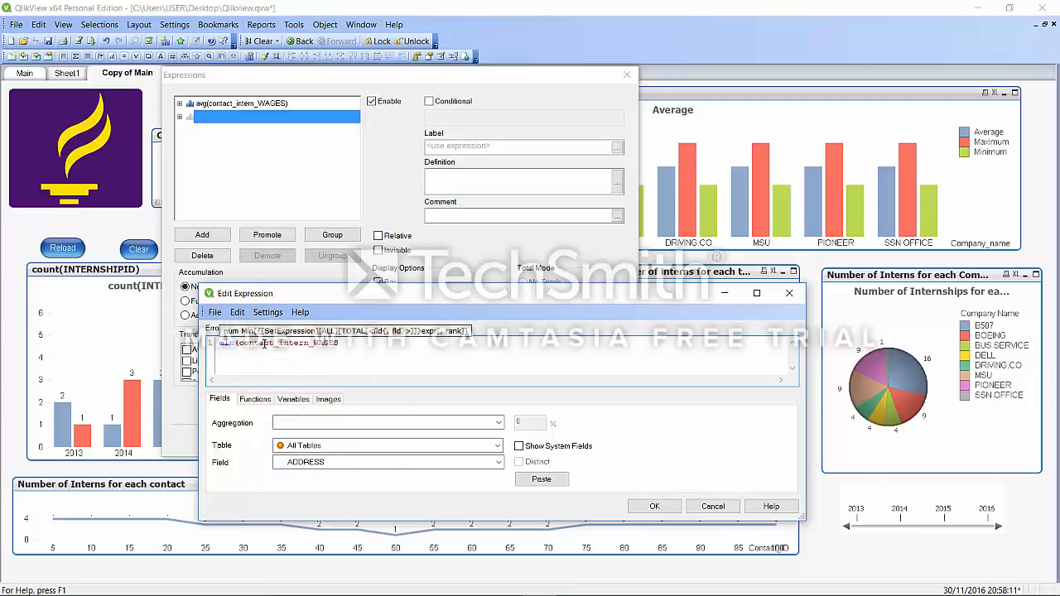
pyautogui.click(663, 507)
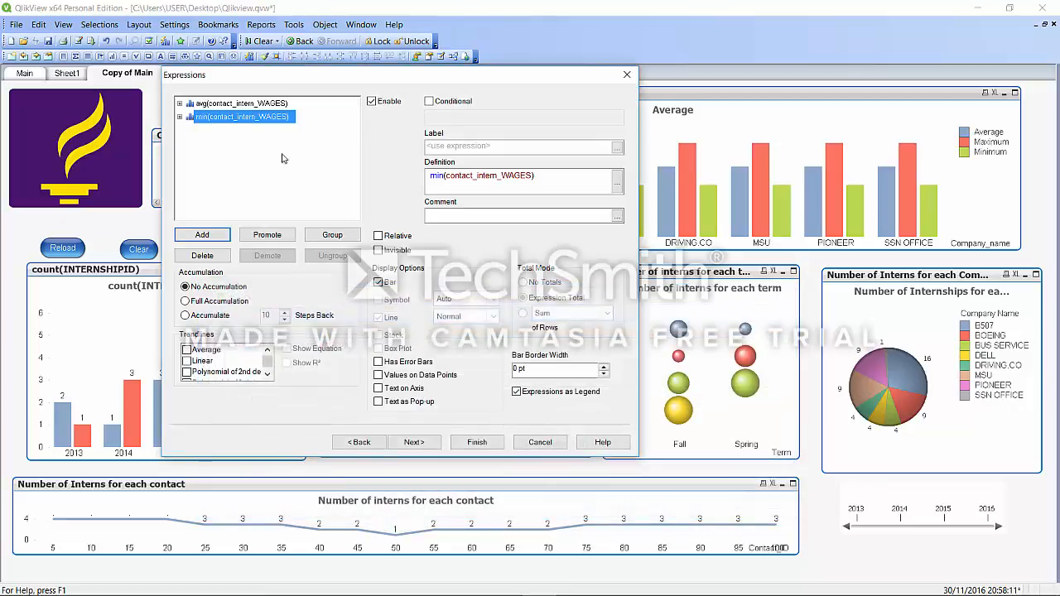
# Add a third expression to the chart, max(contact_intern_WAGES), and accept it
pyautogui.click(217, 236)
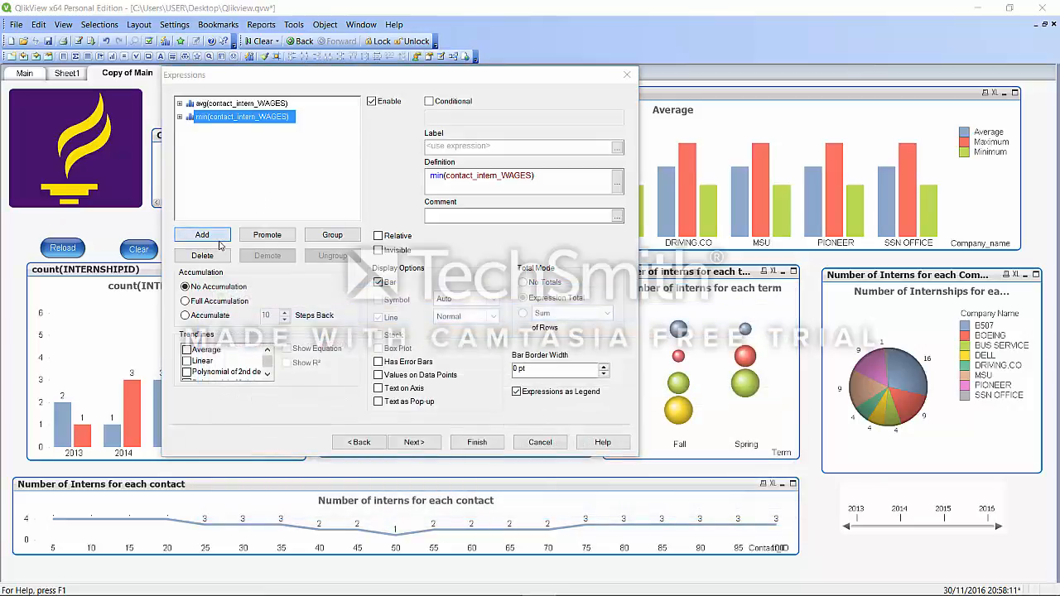
pyautogui.write('ma')
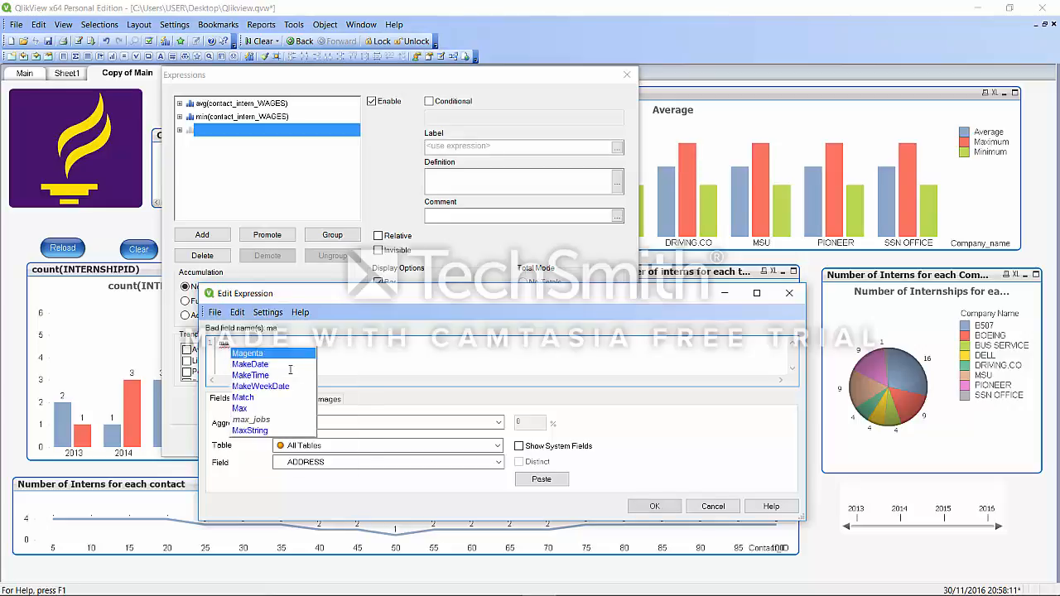
pyautogui.write('x(')
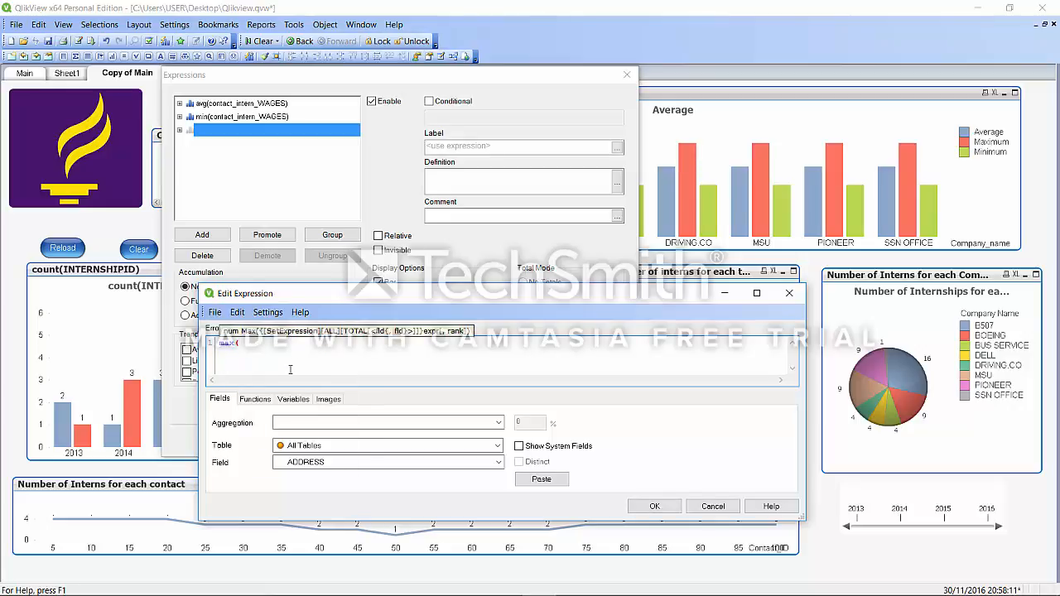
pyautogui.write('conta')
pyautogui.press('Down')
pyautogui.press('Down')
pyautogui.press('Down')
pyautogui.press('Down')
pyautogui.press('Down')
pyautogui.press('Down')
pyautogui.press('Down')
pyautogui.press('Down')
pyautogui.press('Down')
pyautogui.press('Down')
pyautogui.press('Down')
pyautogui.press('Down')
pyautogui.press('Down')
pyautogui.press('Down')
pyautogui.press('Down')
pyautogui.press('Down')
pyautogui.press('Down')
pyautogui.press('Down')
pyautogui.press('Down')
pyautogui.press('Down')
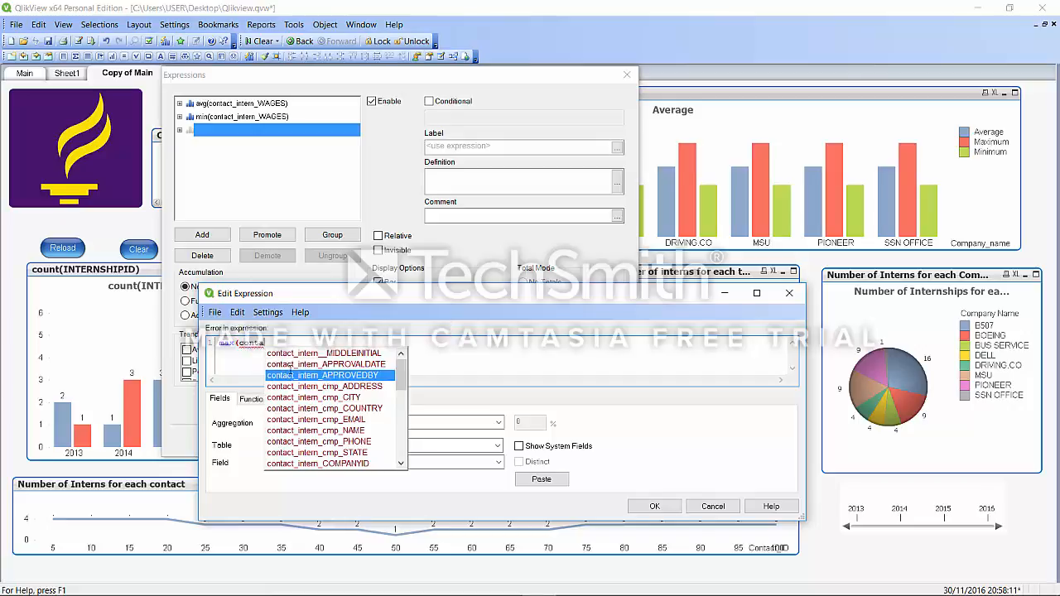
pyautogui.press('Up')
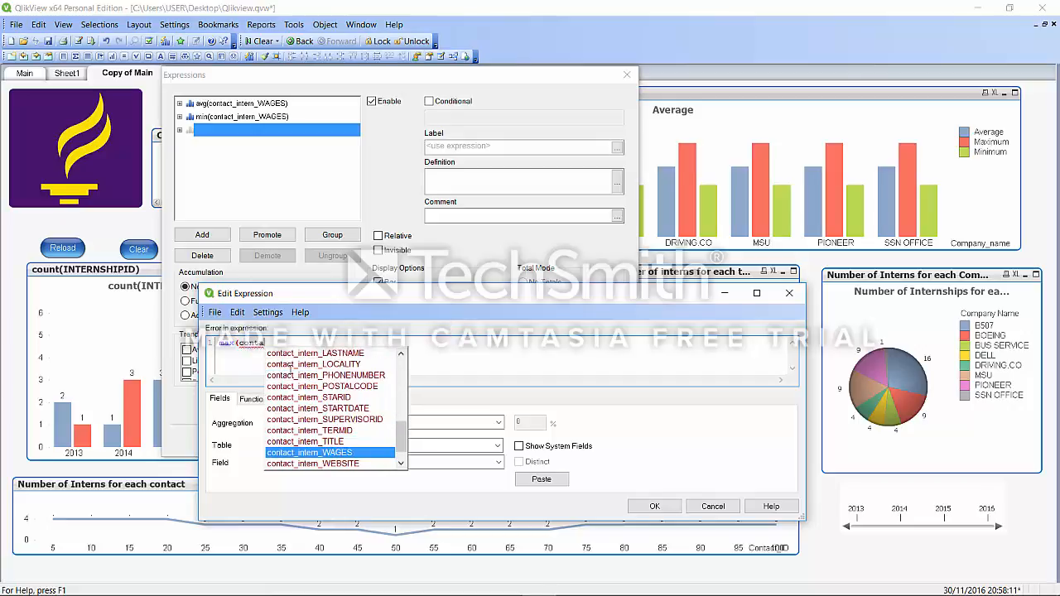
pyautogui.press('Return')
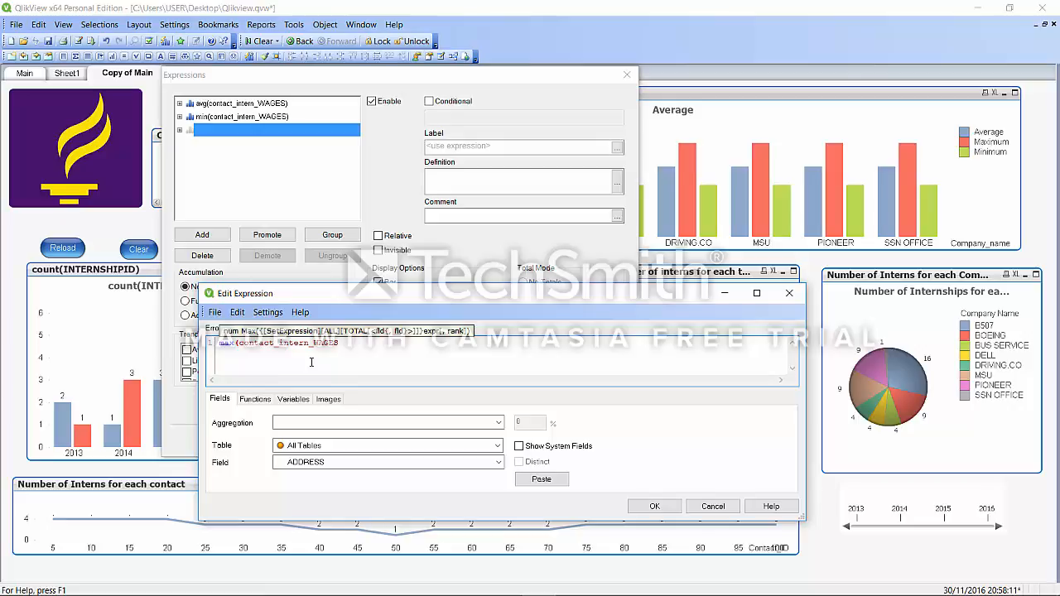
pyautogui.click(654, 506)
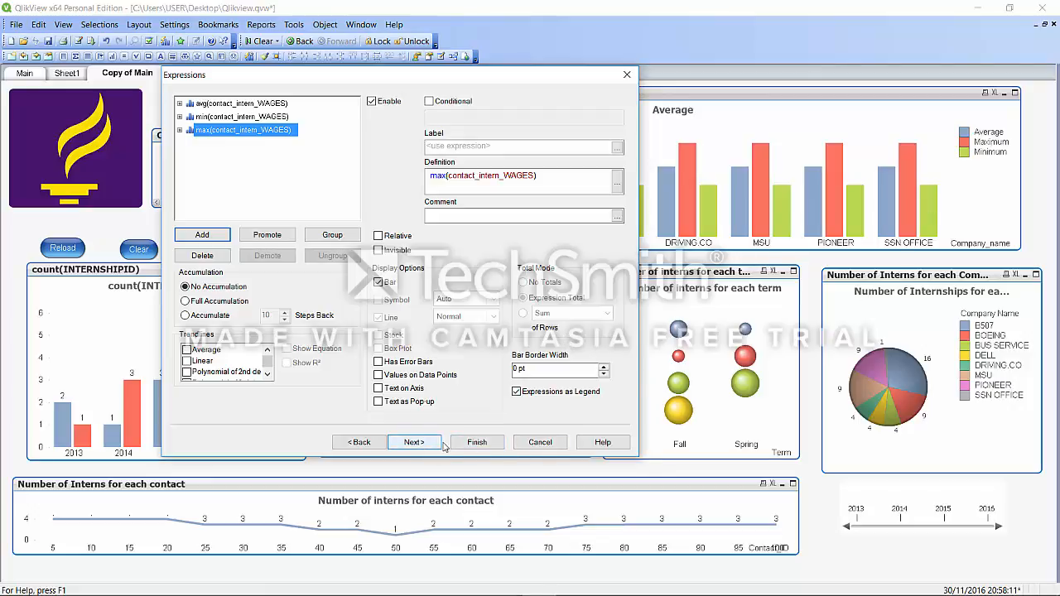
# Finish creating the wages bar chart and widen it on the Copy of Main sheet
pyautogui.click(479, 443)
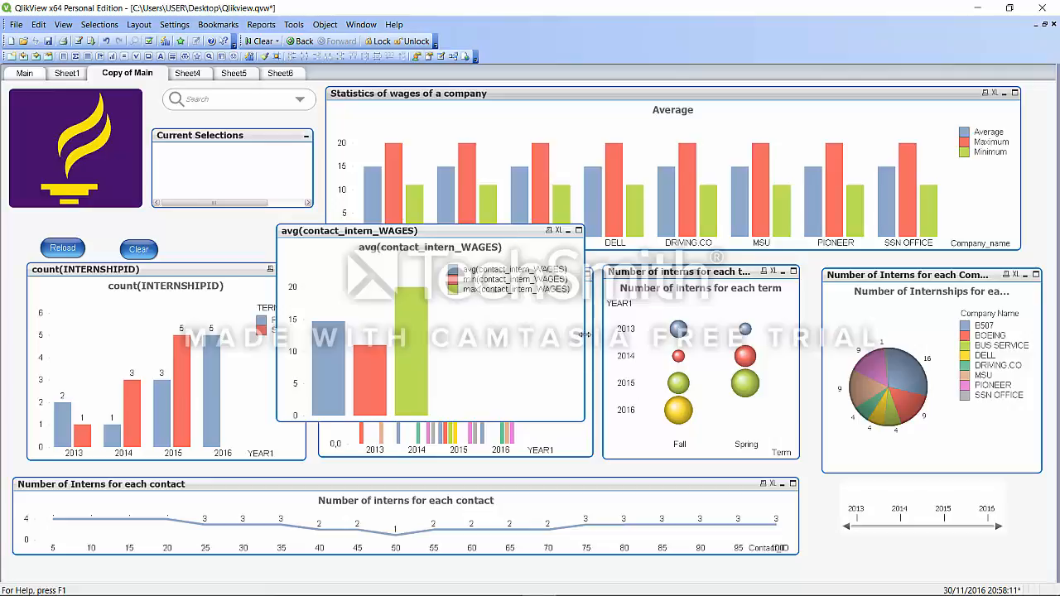
pyautogui.moveTo(583, 333); pyautogui.dragTo(772, 328)
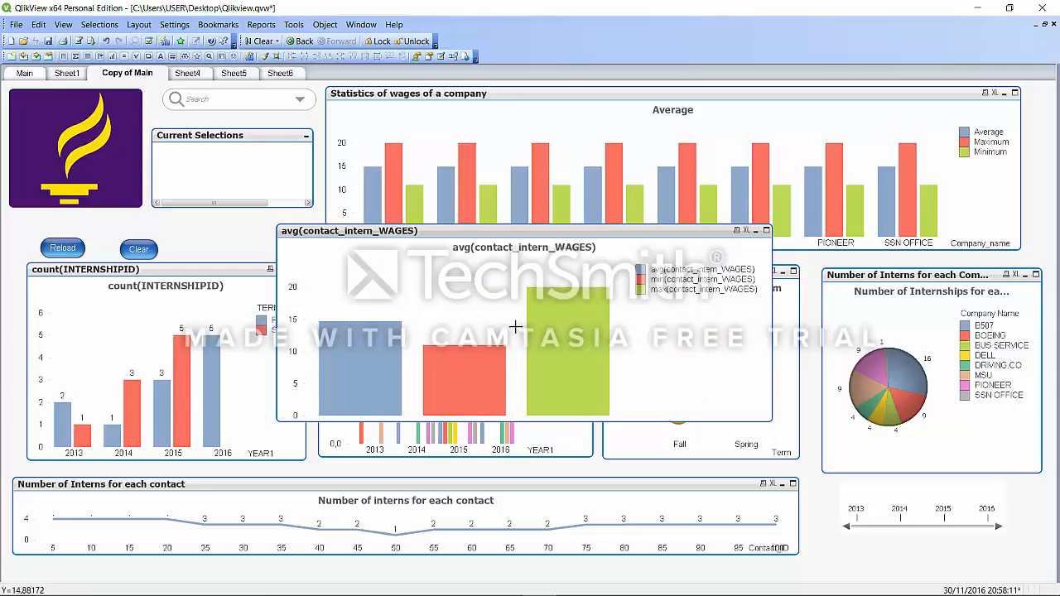
# Try to set contact_intern_cmp_NAME from the CONTACT-1 table as the avg(contact_intern_WAGES) chart's dimension
pyautogui.rightClick(466, 234)
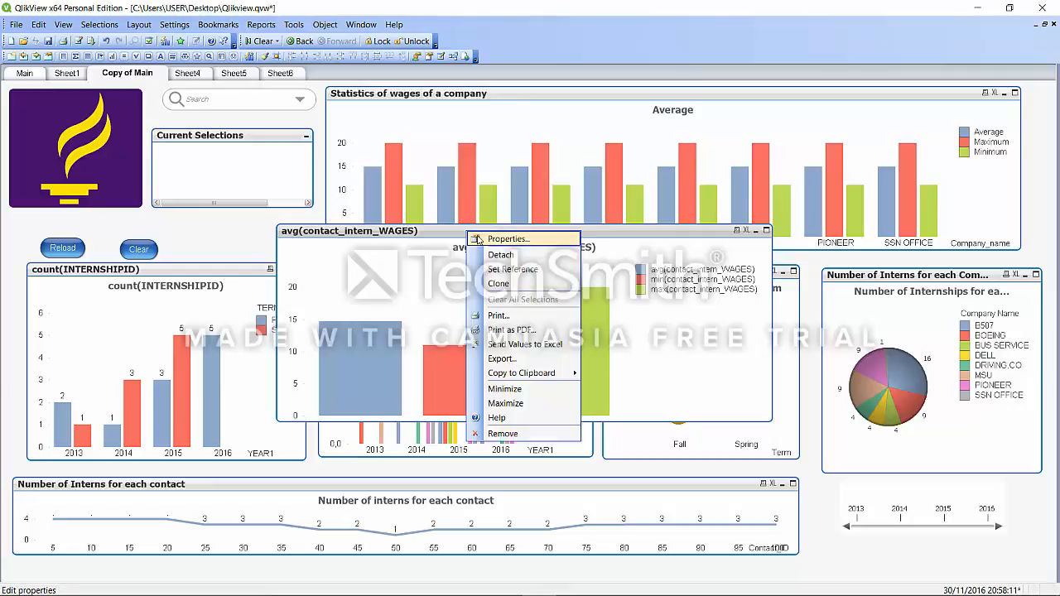
pyautogui.click(481, 239)
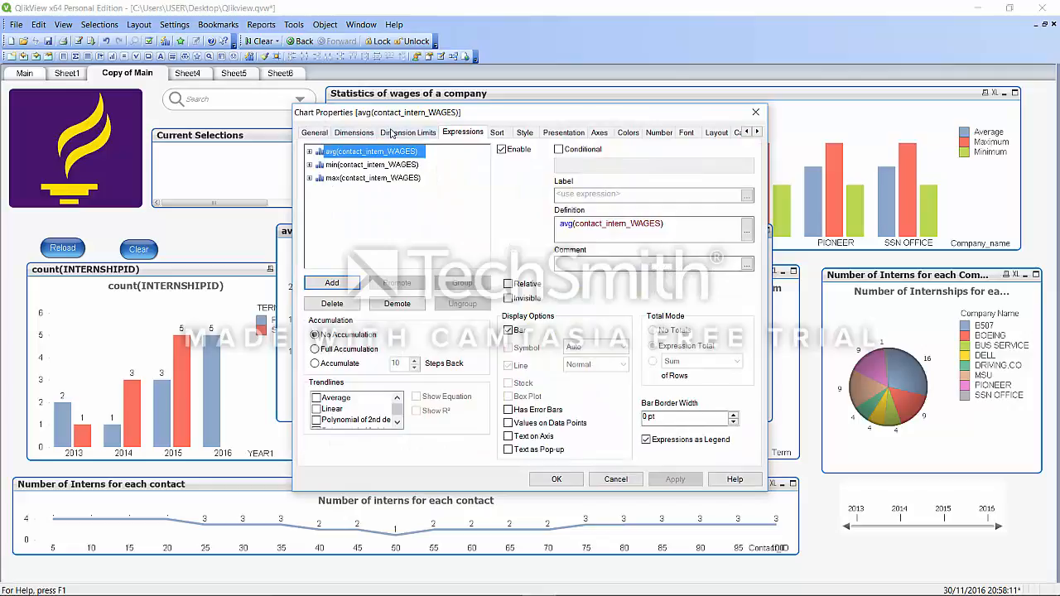
pyautogui.click(354, 133)
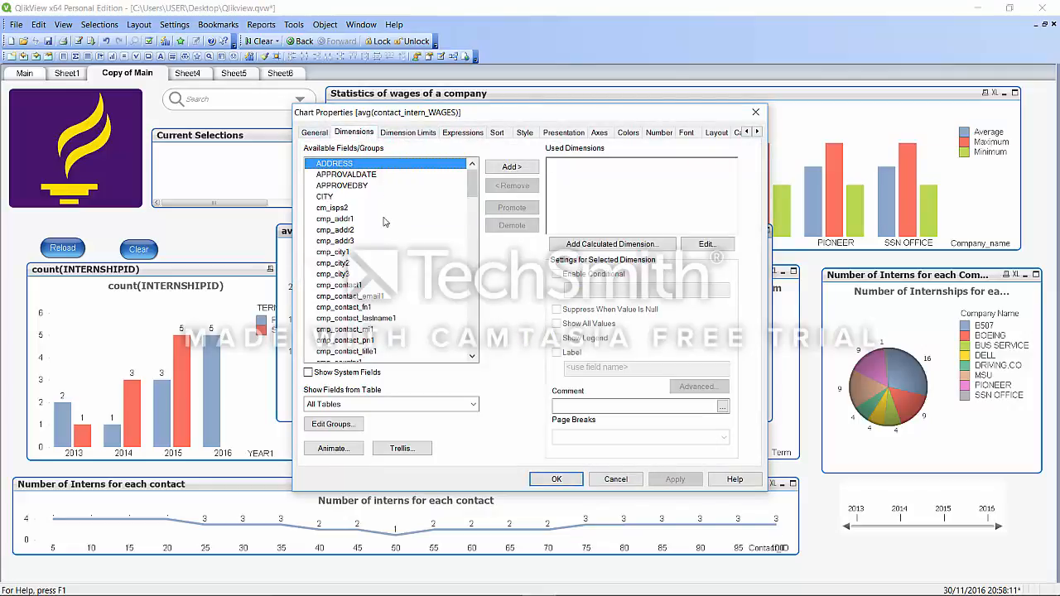
pyautogui.click(381, 405)
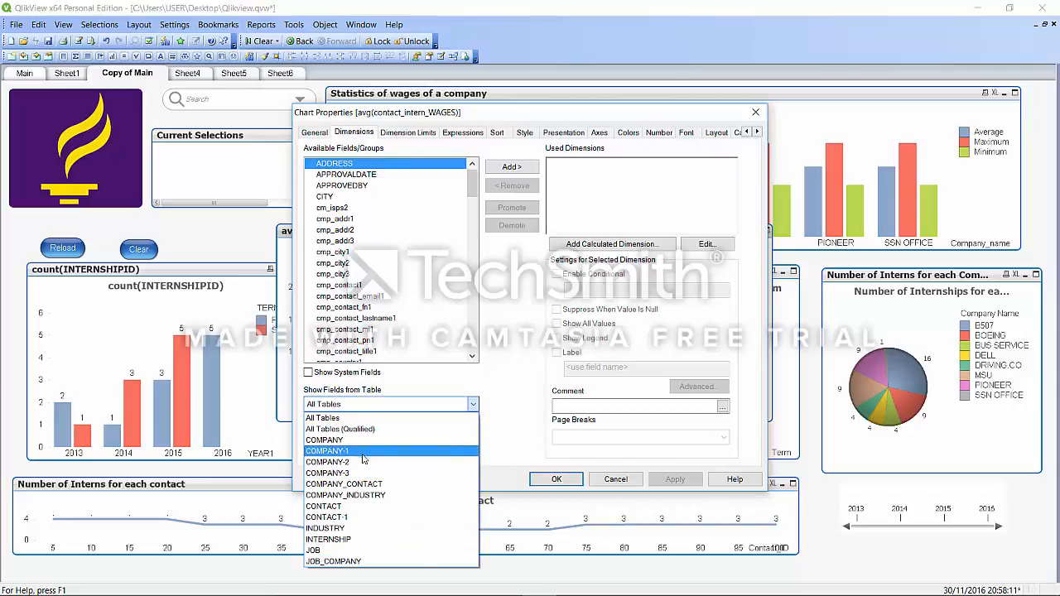
pyautogui.click(356, 516)
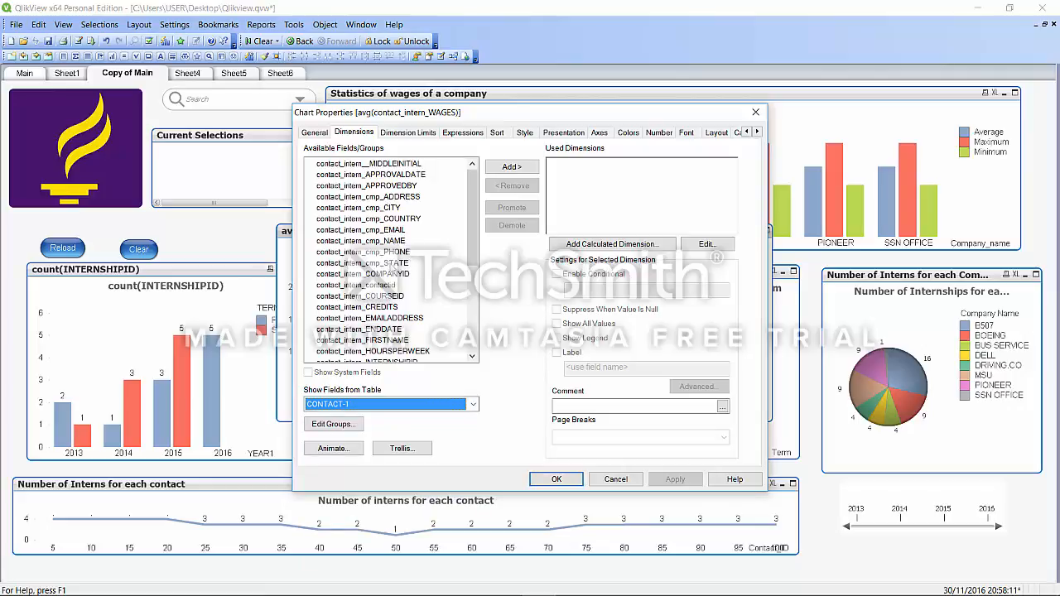
pyautogui.click(389, 241)
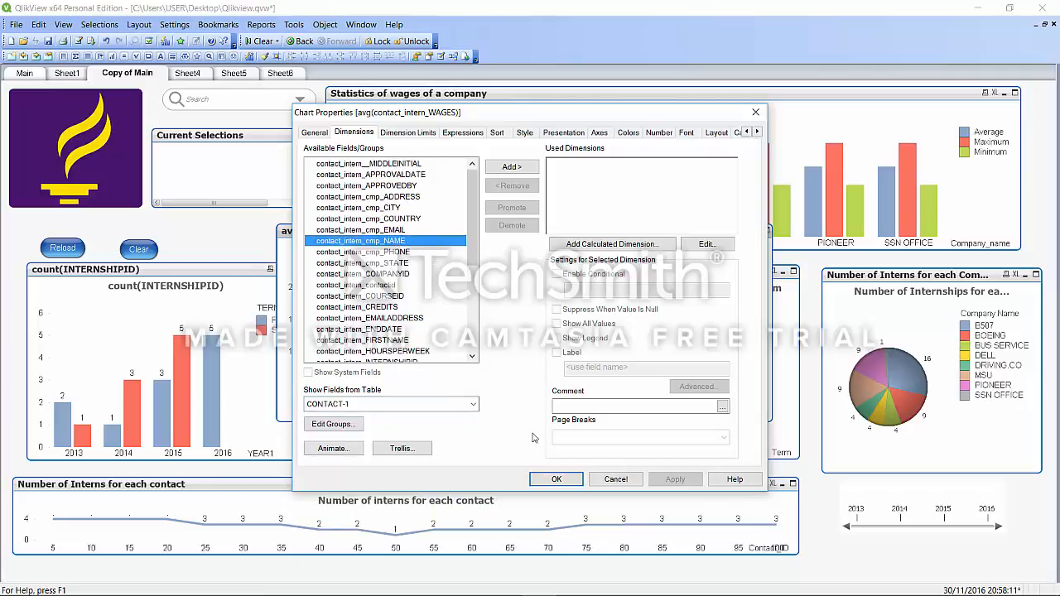
pyautogui.click(556, 480)
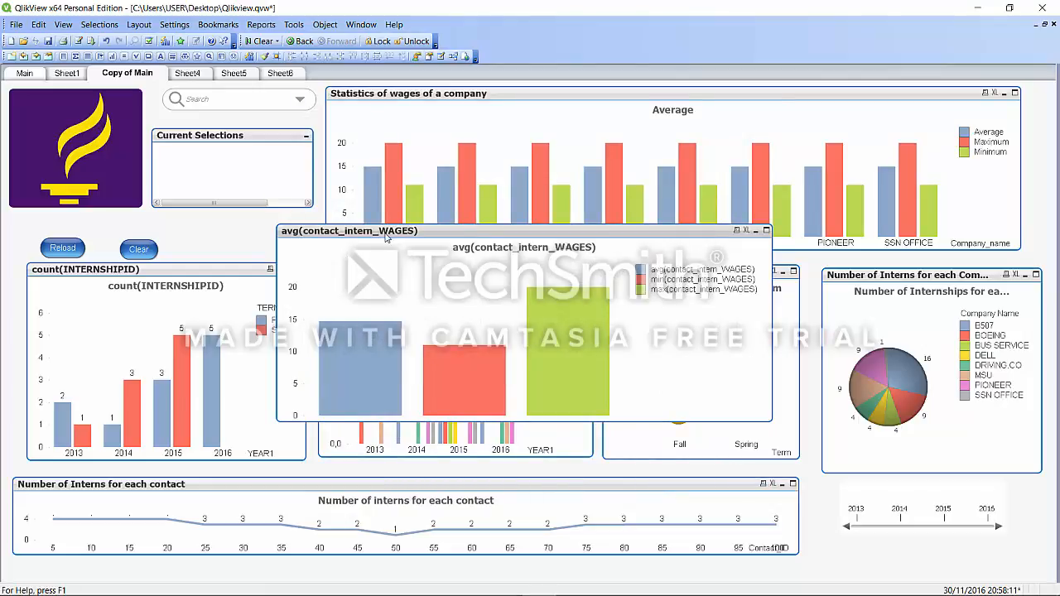
# Add contact_intern_cmp_NAME from the CONTACT-1 table as the wages chart's dimension, accept it, and widen the chart
pyautogui.rightClick(385, 238)
pyautogui.click(411, 248)
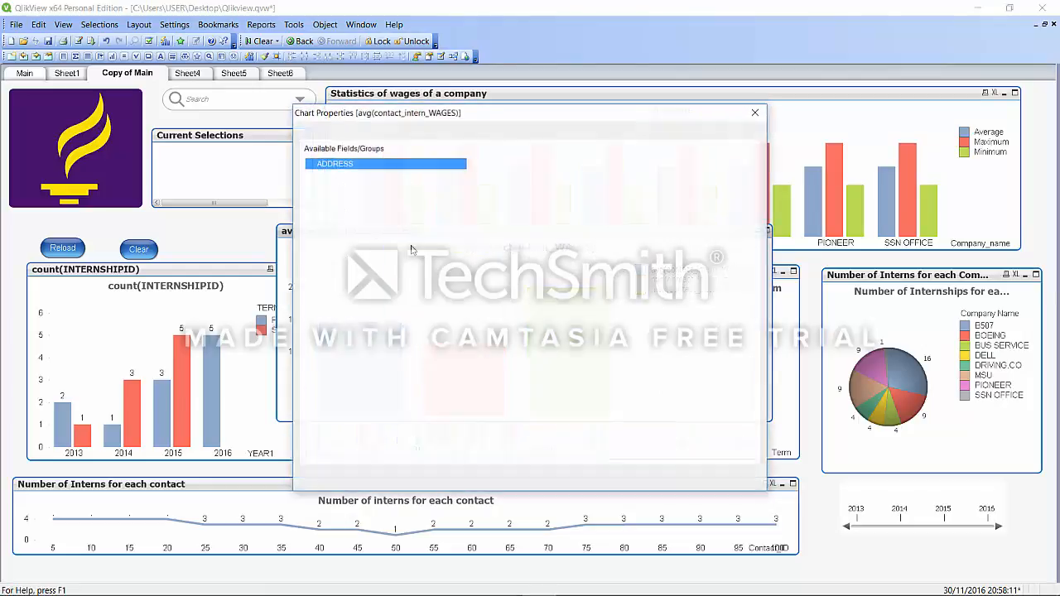
pyautogui.click(395, 405)
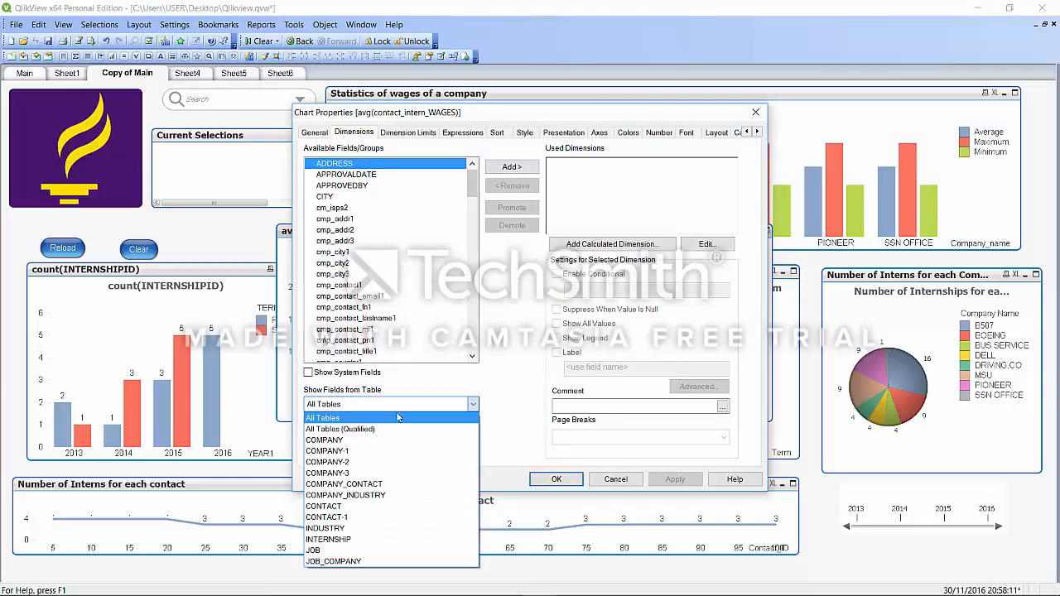
pyautogui.click(369, 517)
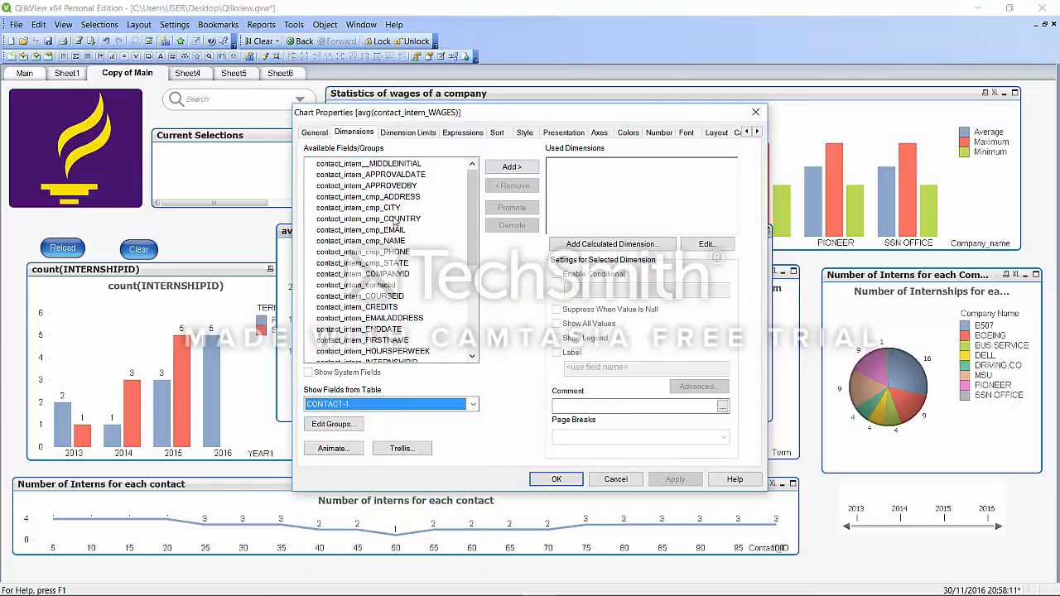
pyautogui.click(394, 240)
pyautogui.click(512, 168)
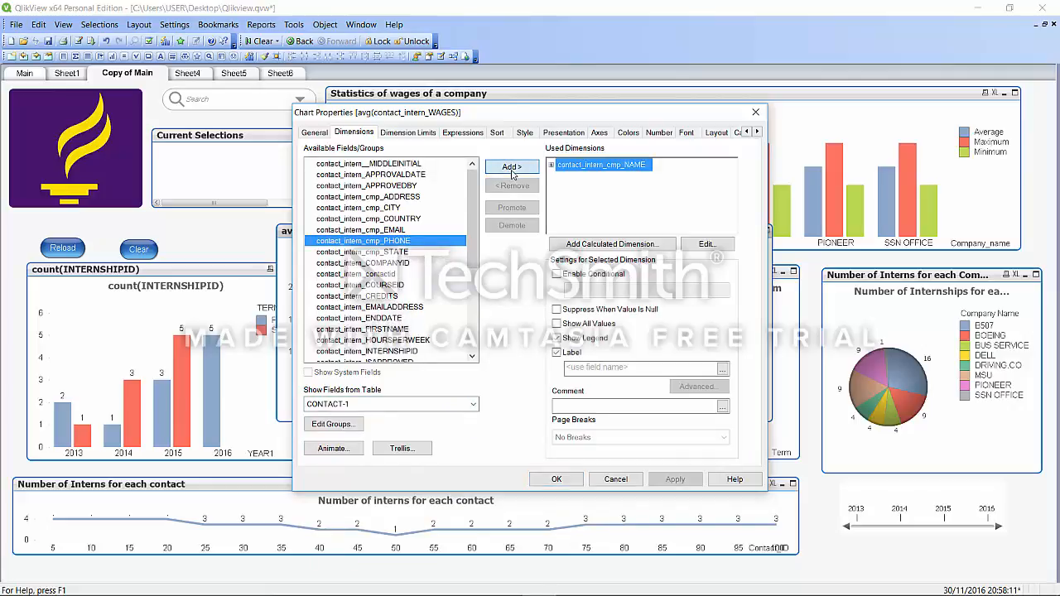
pyautogui.click(663, 480)
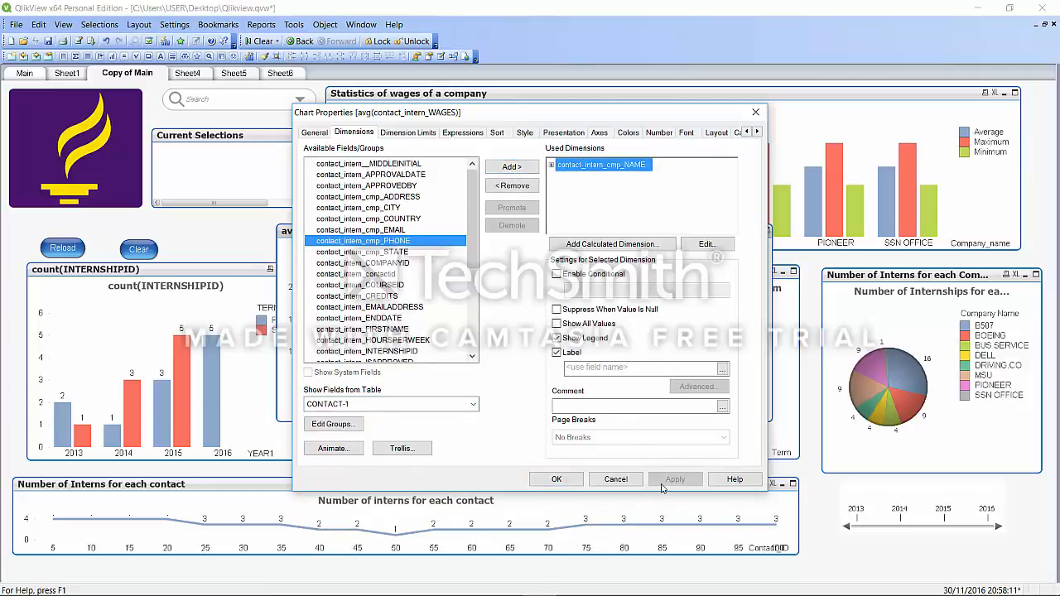
pyautogui.click(556, 480)
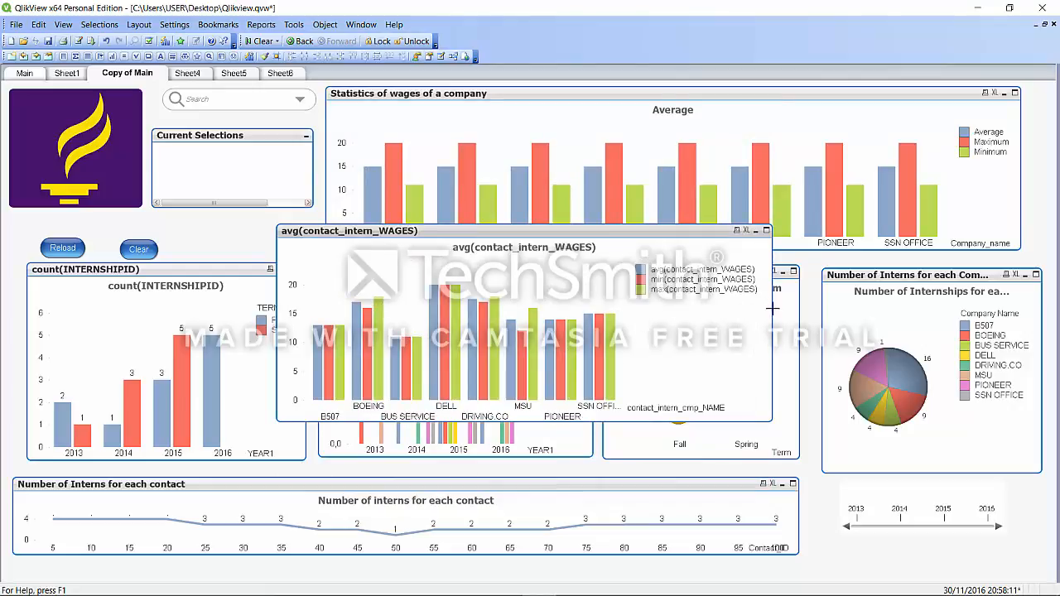
pyautogui.moveTo(774, 310); pyautogui.dragTo(863, 320)
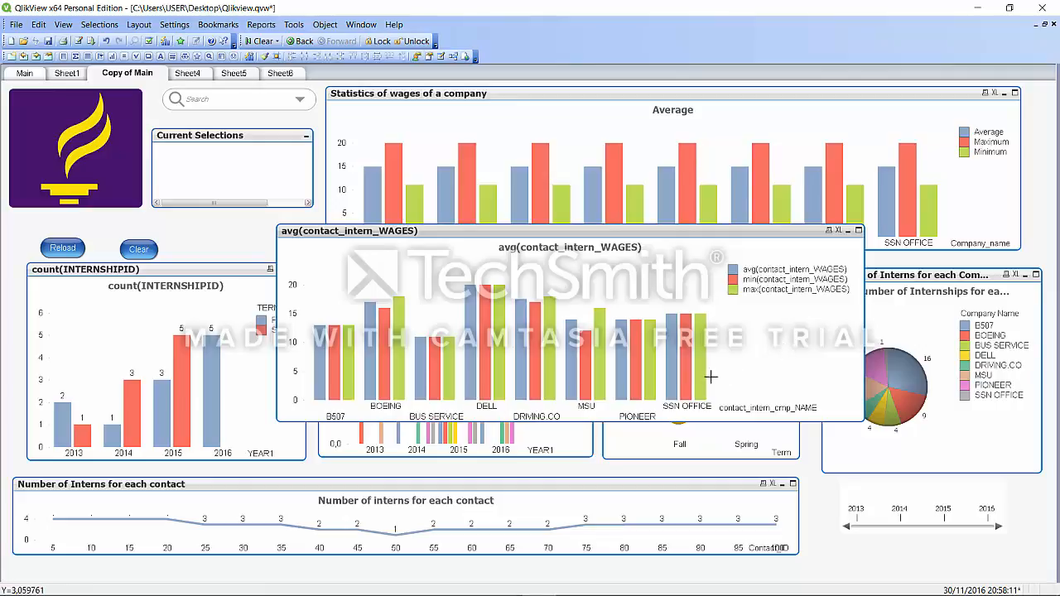
# Remove the avg(contact_intern_WAGES) chart from the Copy of Main sheet
pyautogui.rightClick(741, 236)
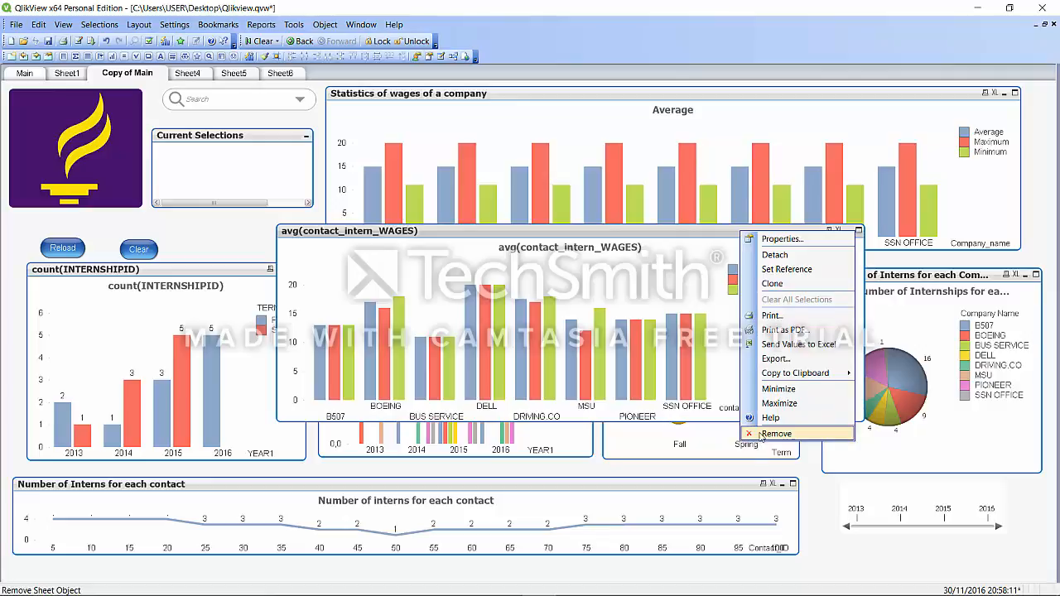
pyautogui.click(761, 441)
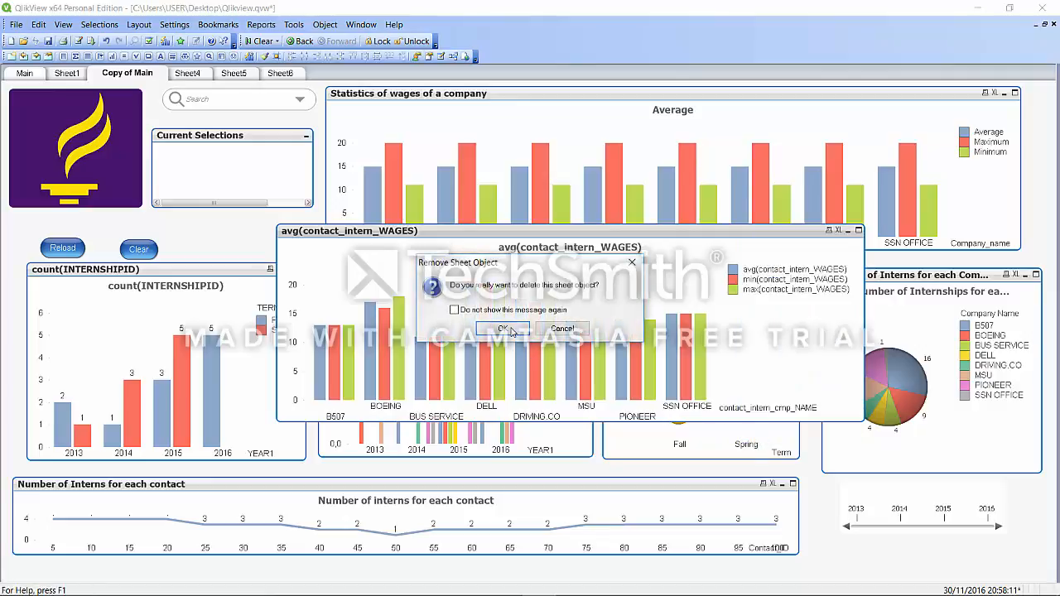
pyautogui.click(503, 329)
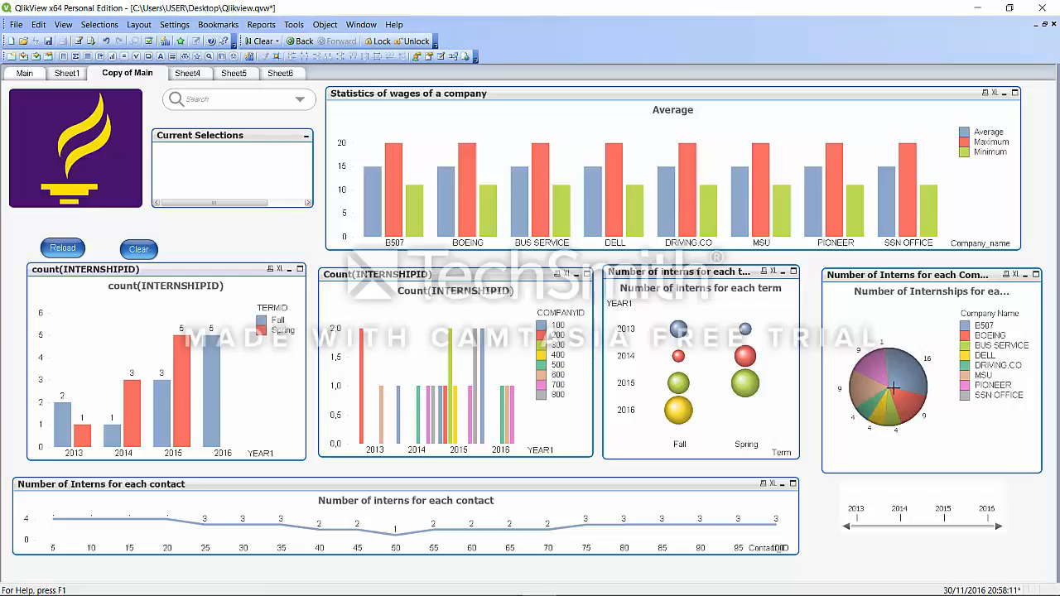
# Filter the sheet through the company pie chart's legend by B507, BOEING with BUS SERVICE, BUS SERVICE alone, and BOEING, clearing the selections
pyautogui.moveTo(893, 388)
pyautogui.click(982, 325)
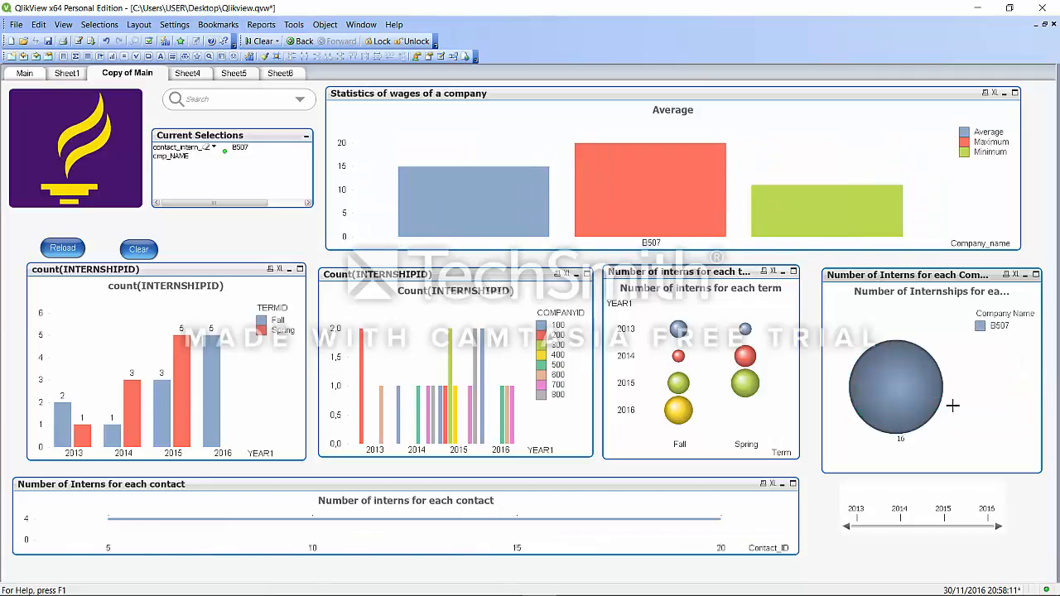
pyautogui.click(979, 326)
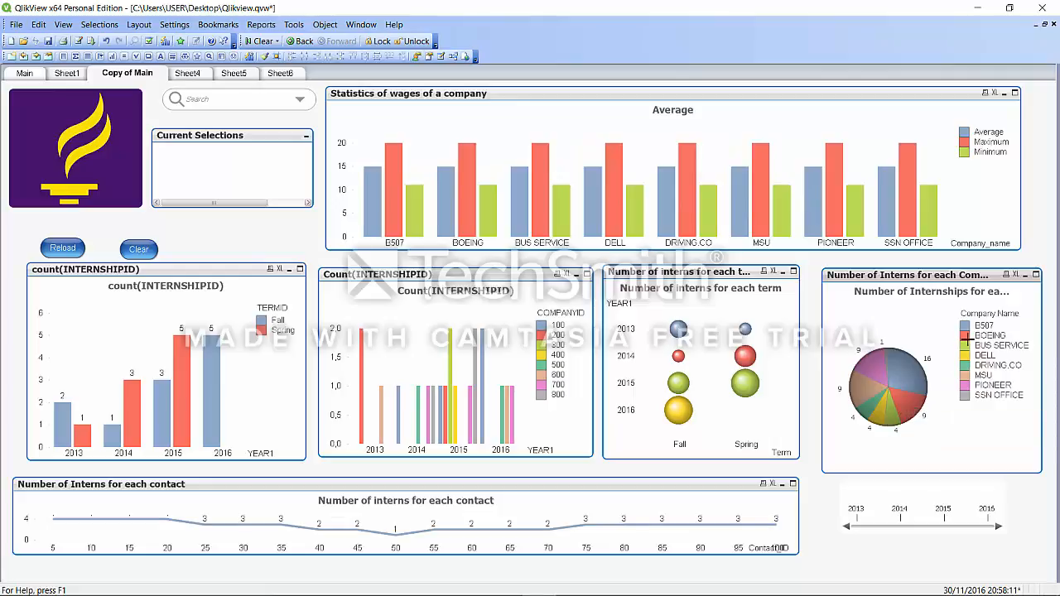
pyautogui.moveTo(964, 335); pyautogui.dragTo(965, 346)
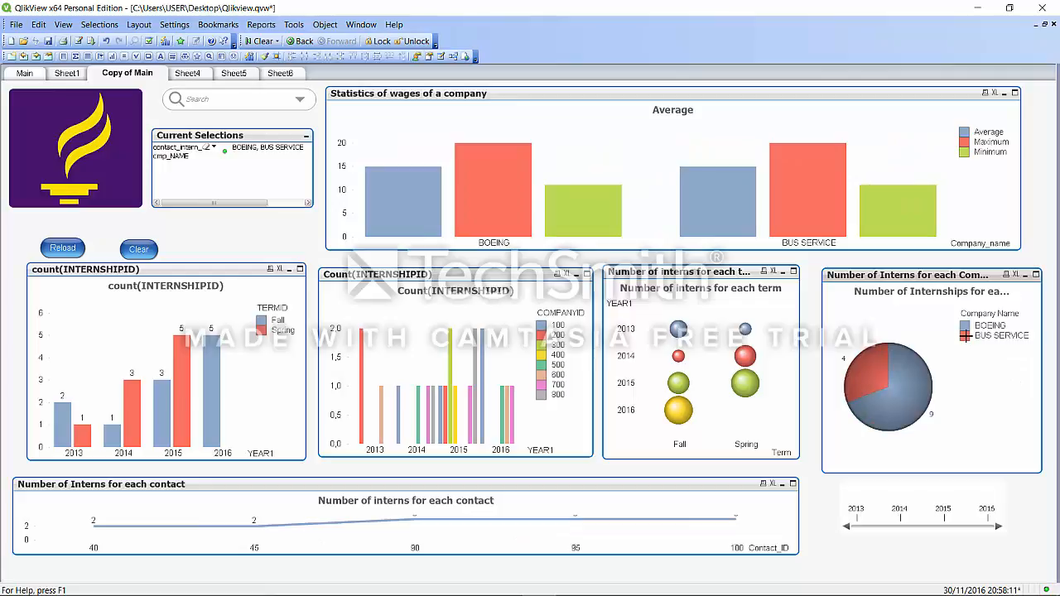
pyautogui.click(965, 336)
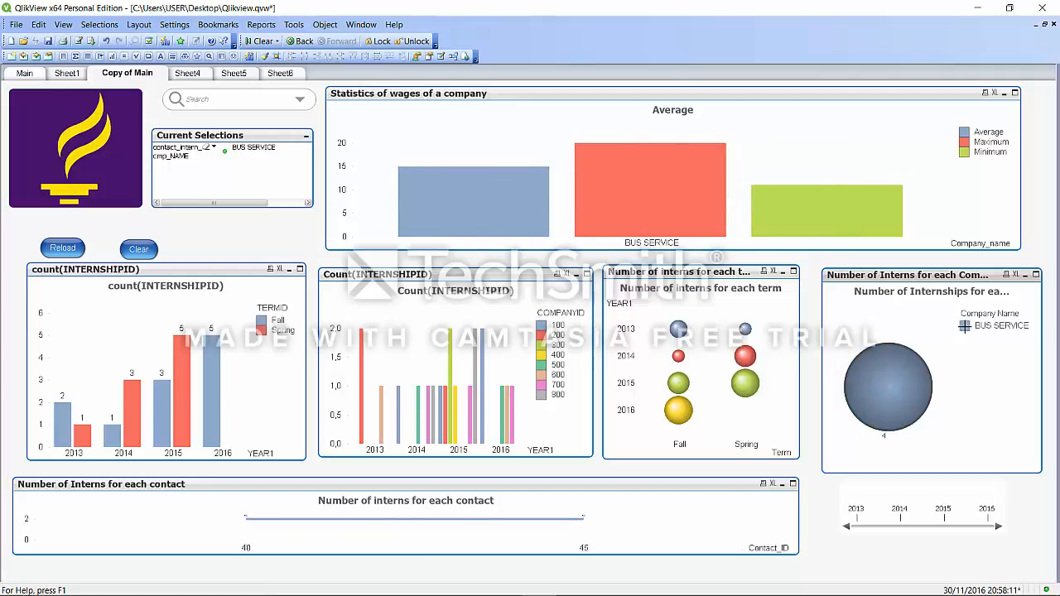
pyautogui.click(964, 326)
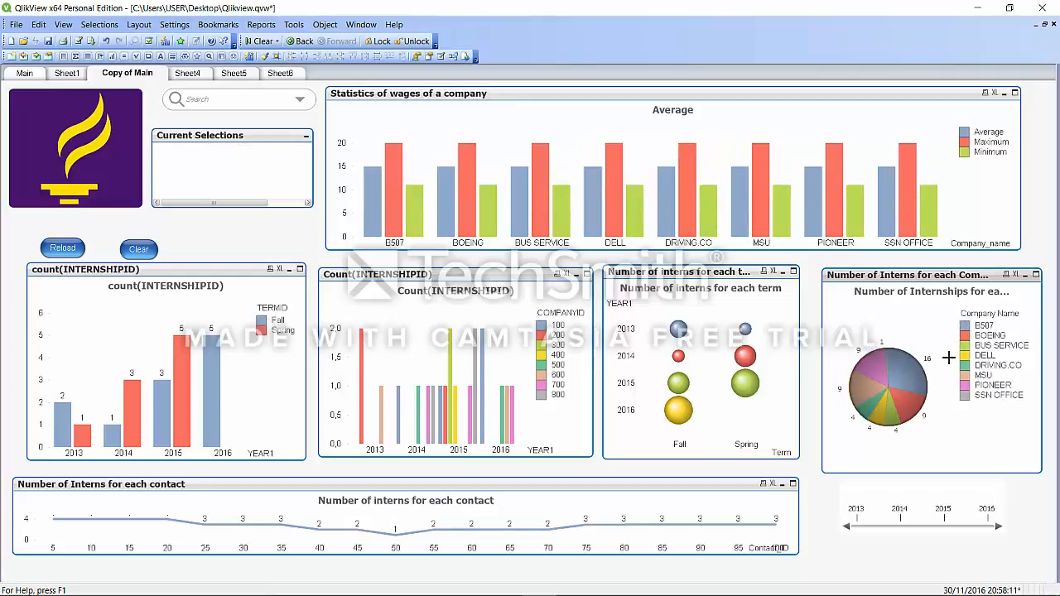
pyautogui.click(964, 334)
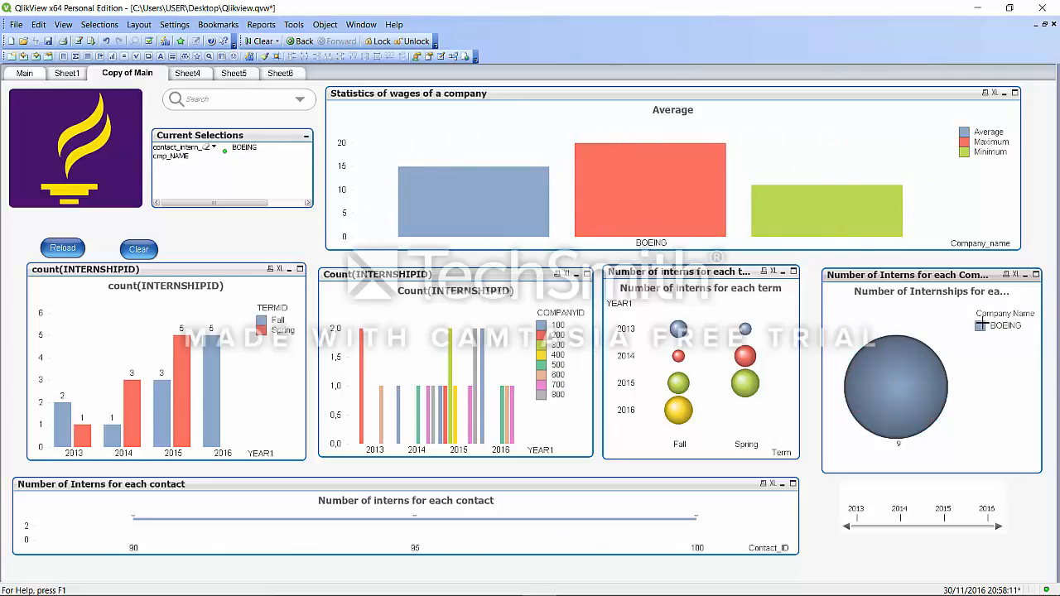
pyautogui.click(980, 325)
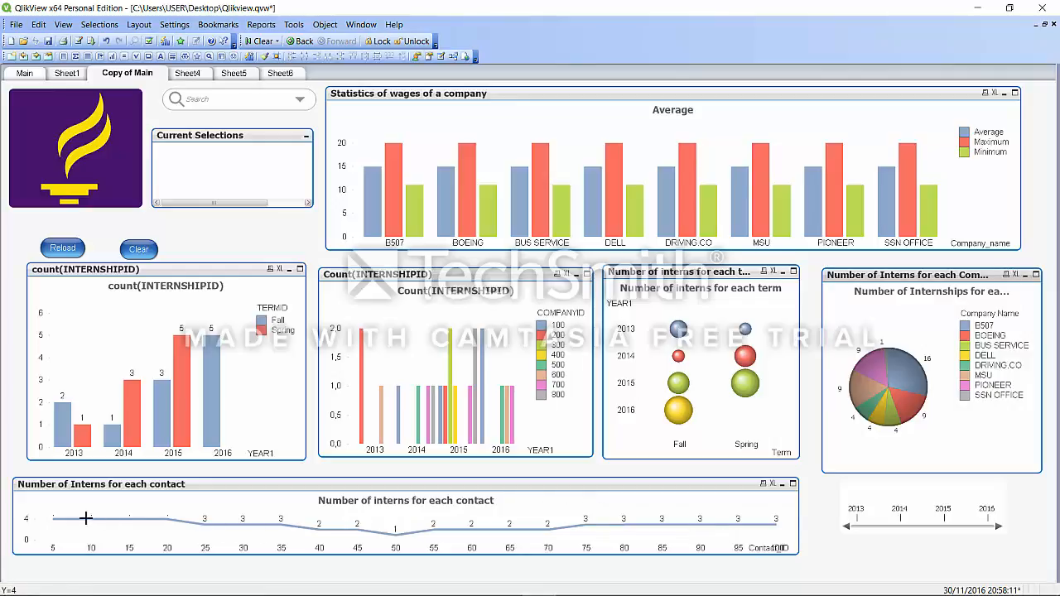
# Examine the expression, dimension and chart type in the Number of Interns for each contact chart's properties, and close them
pyautogui.rightClick(196, 489)
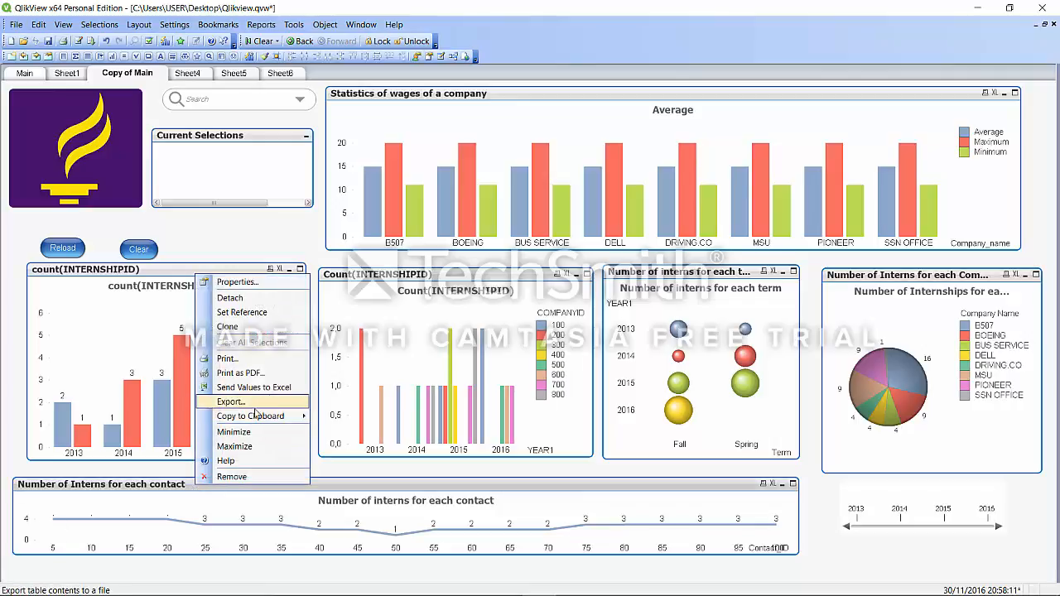
pyautogui.click(238, 282)
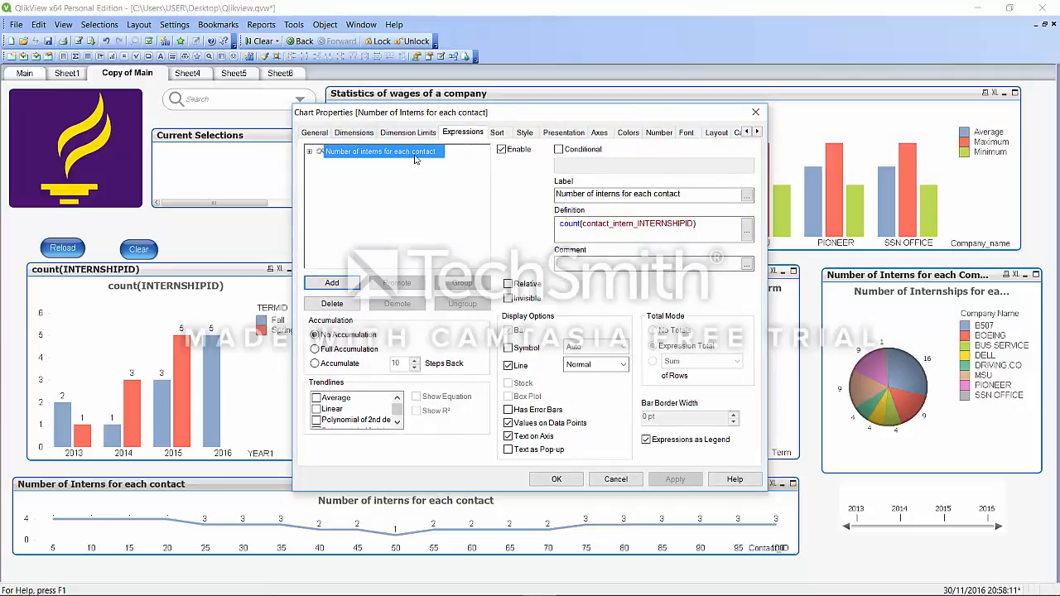
pyautogui.click(359, 135)
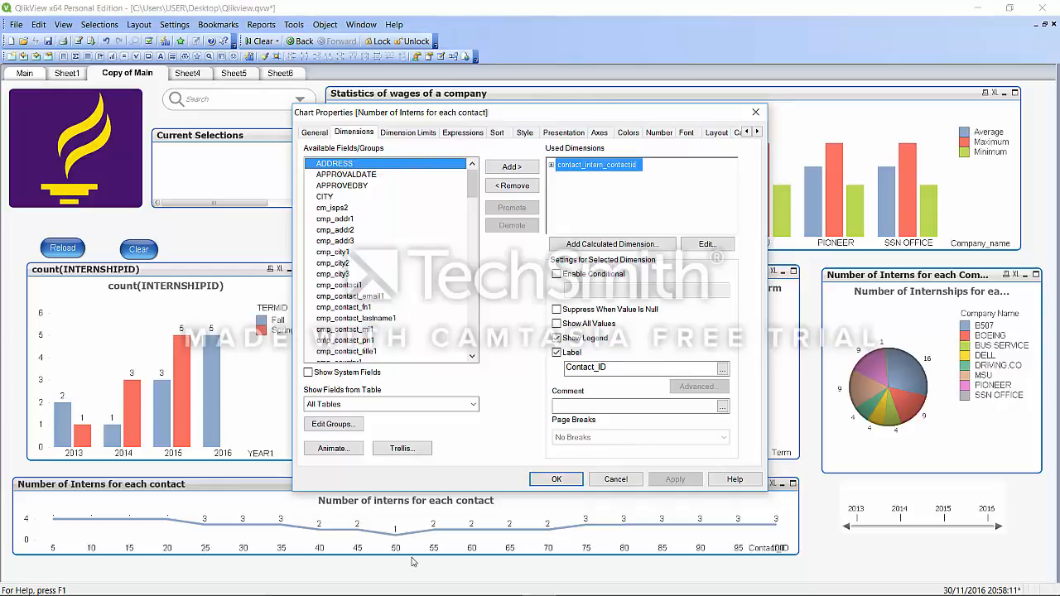
pyautogui.click(315, 132)
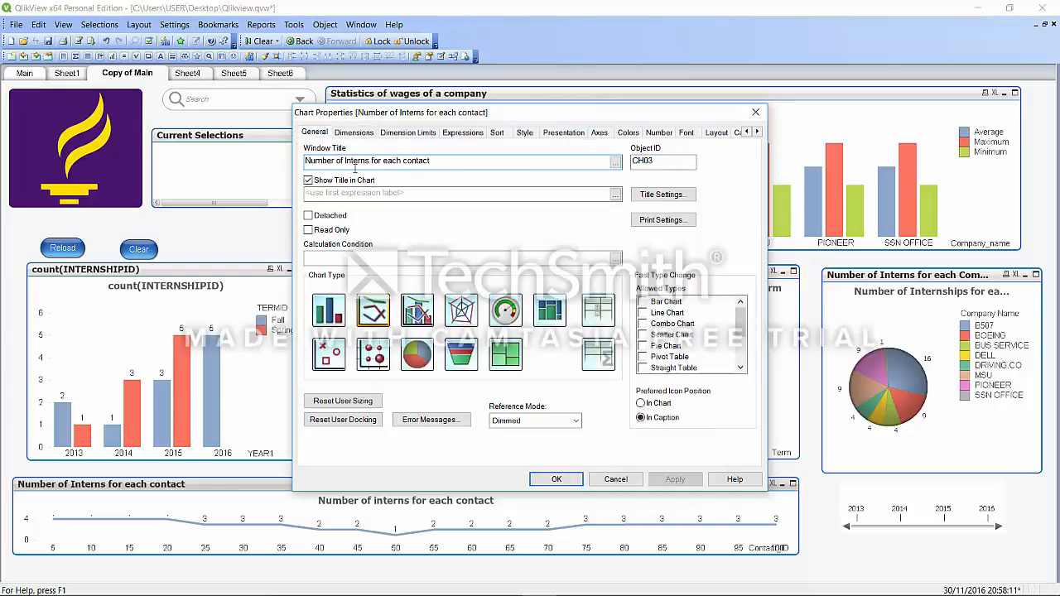
pyautogui.click(374, 356)
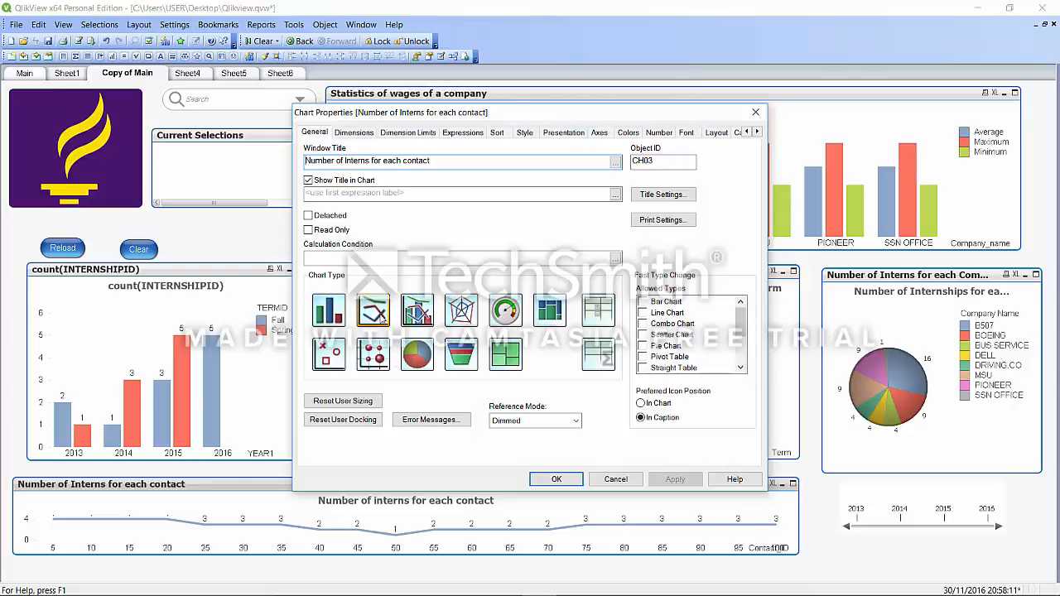
pyautogui.click(554, 478)
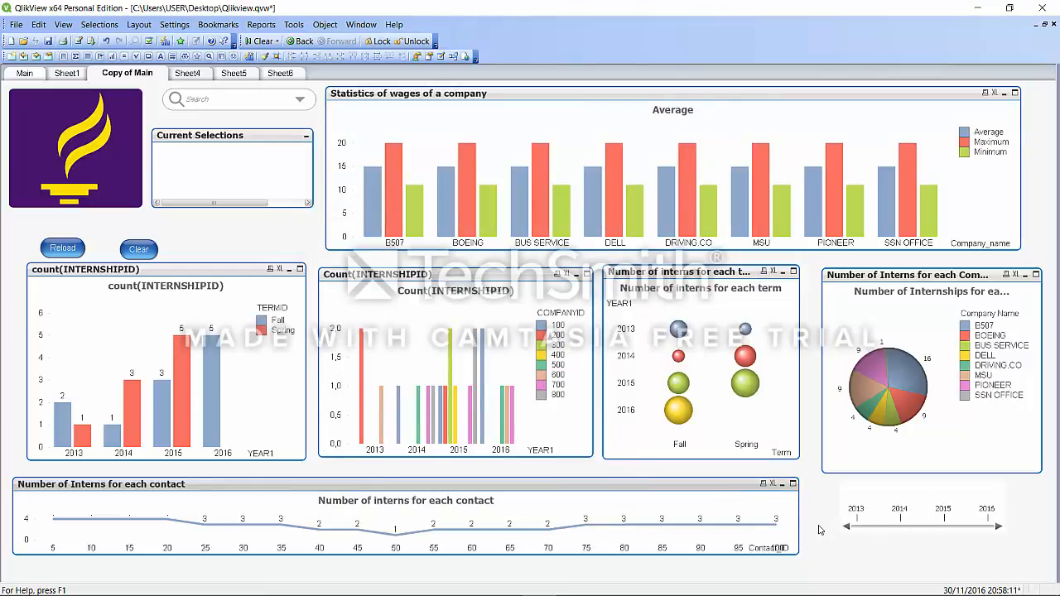
# Look up the slider/calendar object type, examine the year slider's field and mode properties, and close them
pyautogui.rightClick(819, 359)
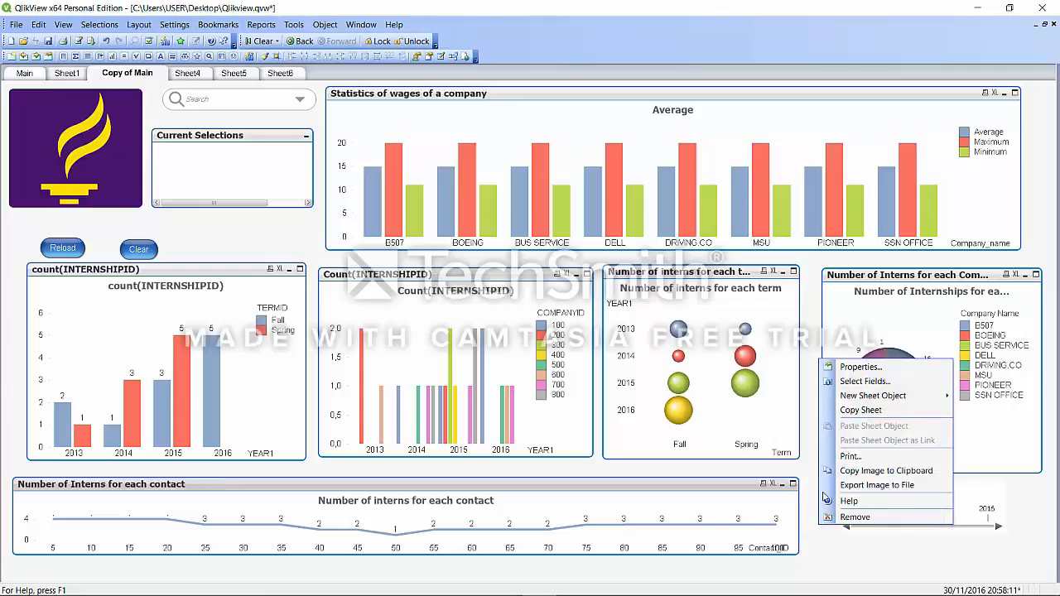
pyautogui.moveTo(857, 402)
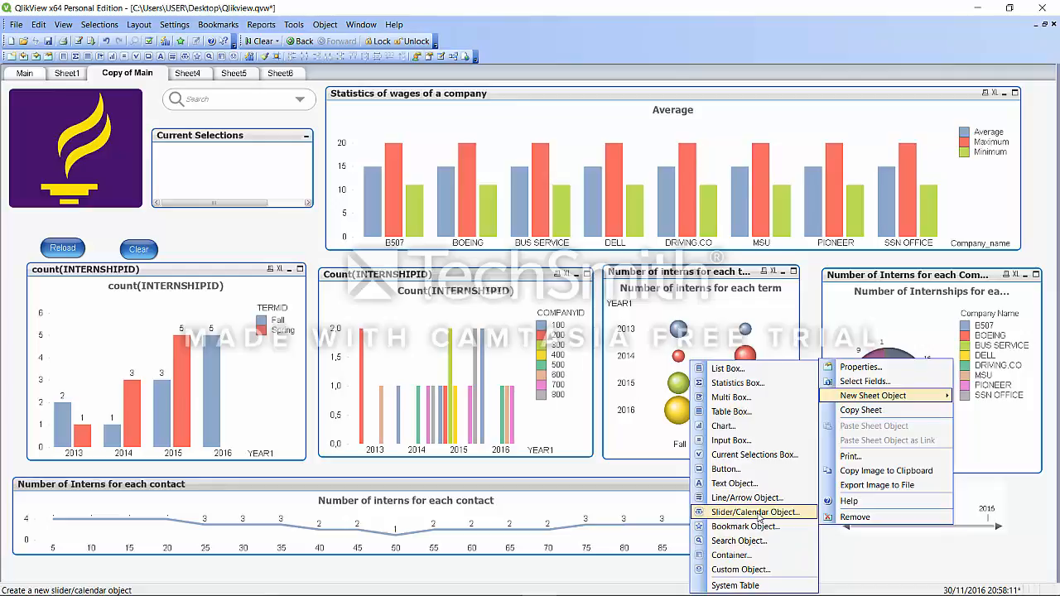
pyautogui.click(854, 558)
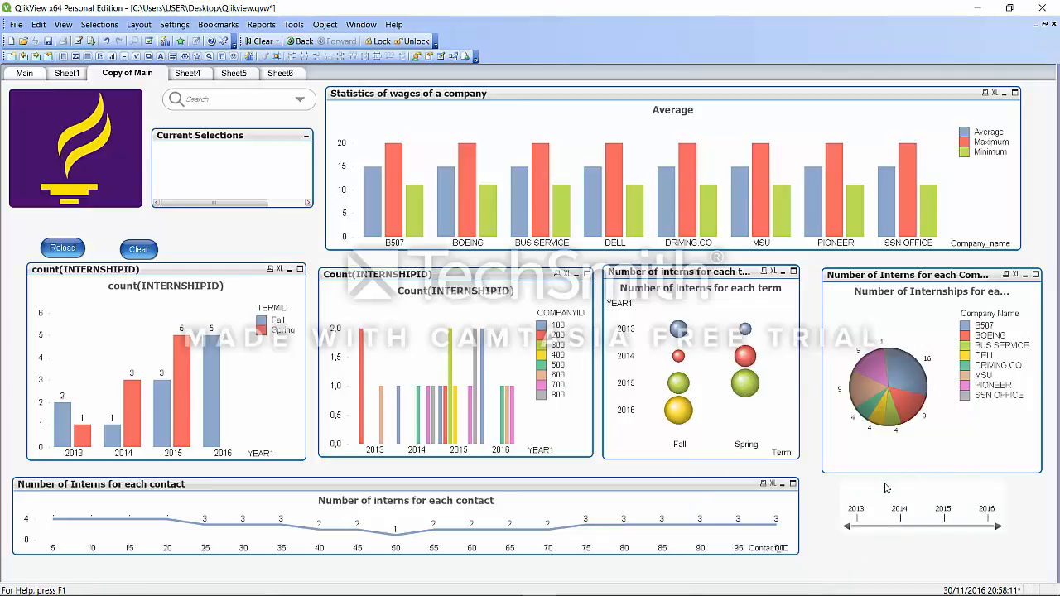
pyautogui.rightClick(883, 476)
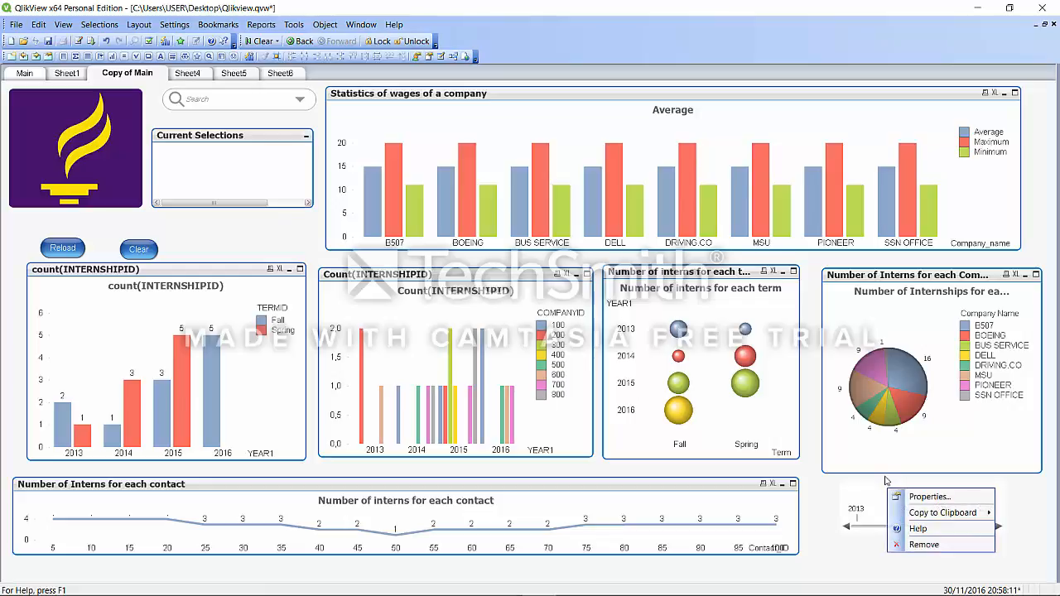
pyautogui.click(915, 495)
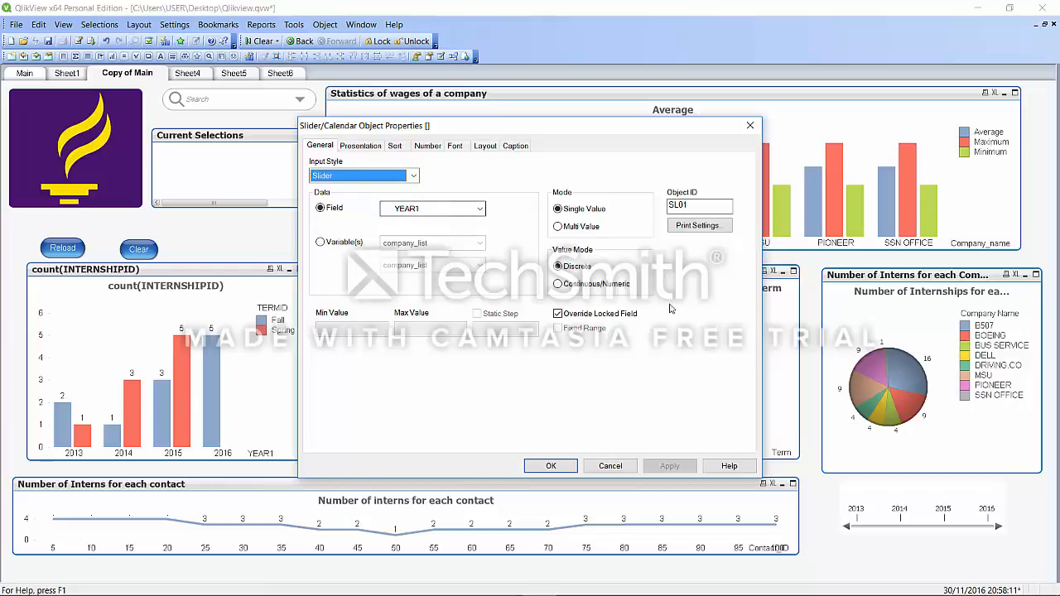
pyautogui.click(550, 465)
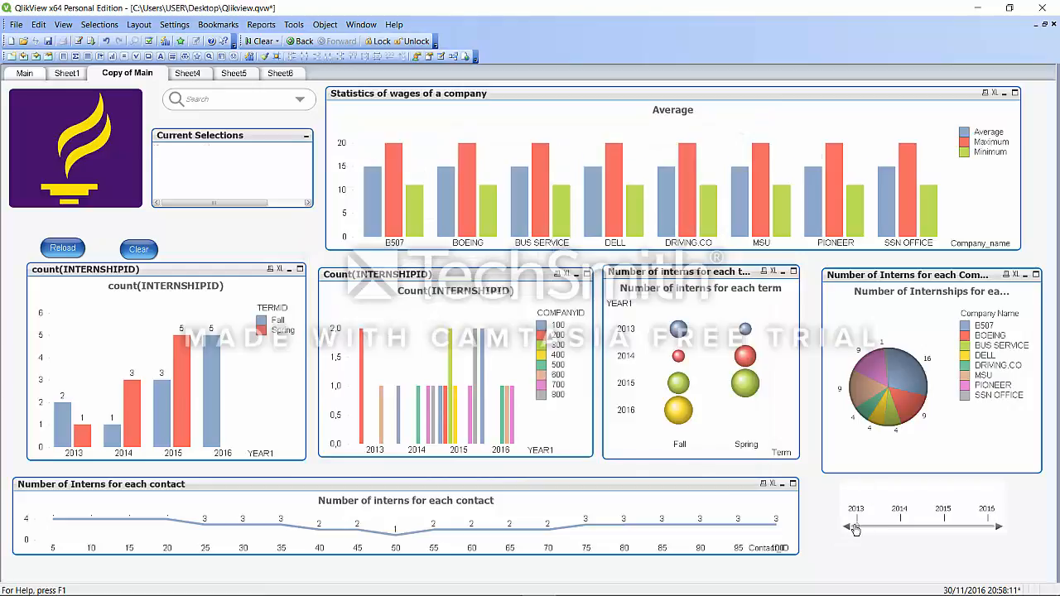
# Filter the Copy of Main sheet with the year slider by 2013 and by 2014, and clear the selections
pyautogui.click(855, 528)
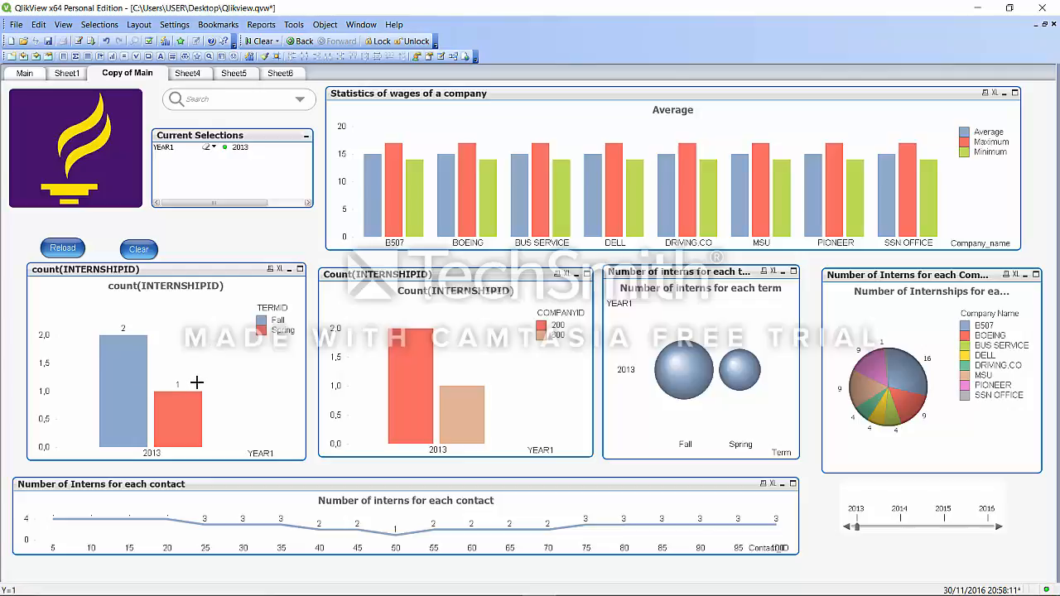
pyautogui.moveTo(173, 435)
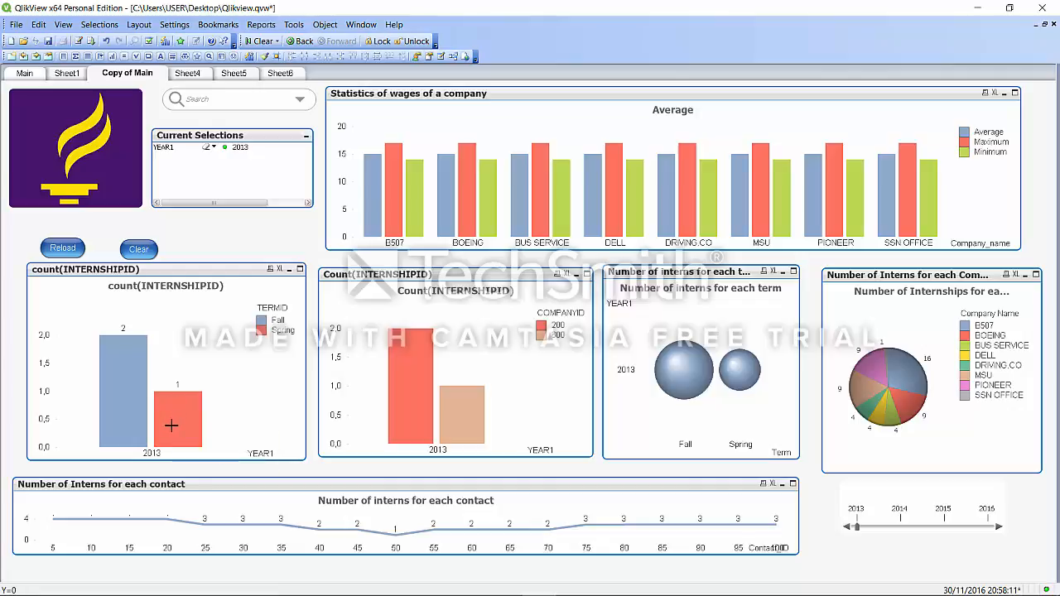
pyautogui.click(901, 528)
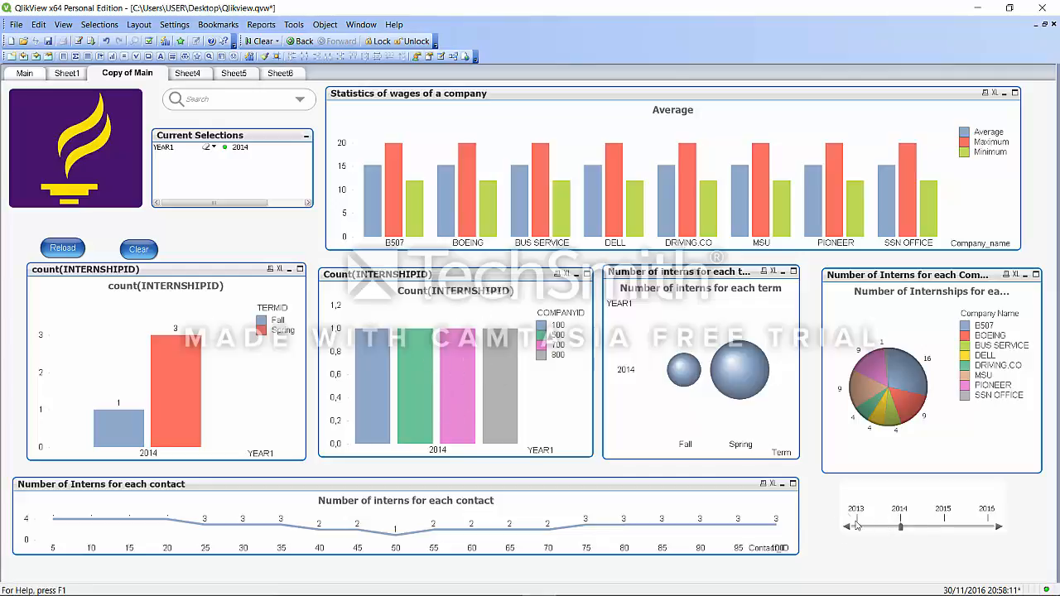
pyautogui.click(138, 251)
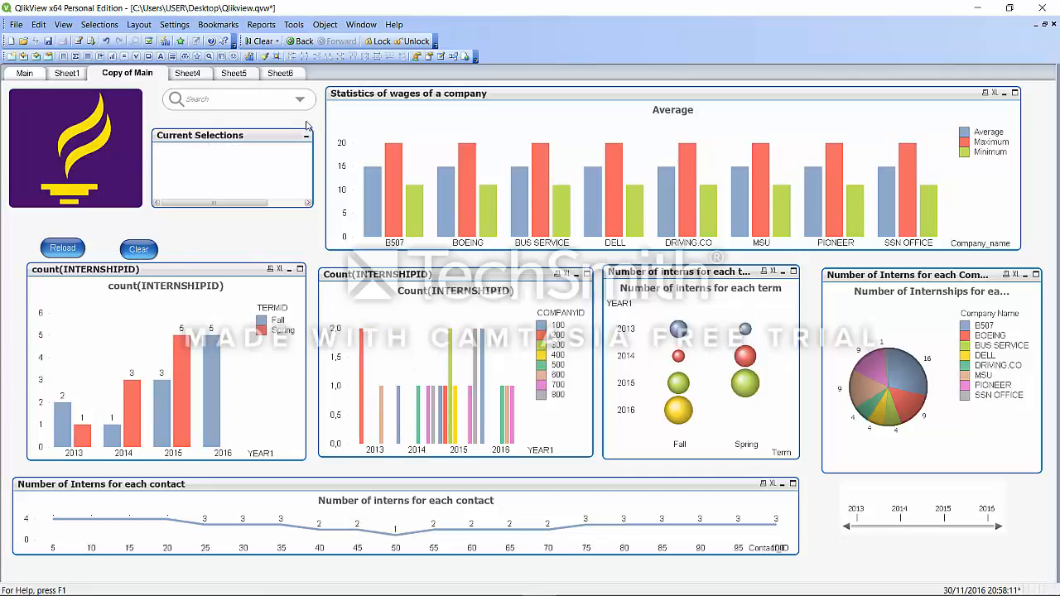
# On Sheet4, examine the expression and dimension in the Number of Contacts for each company chart's properties, and close them
pyautogui.click(199, 73)
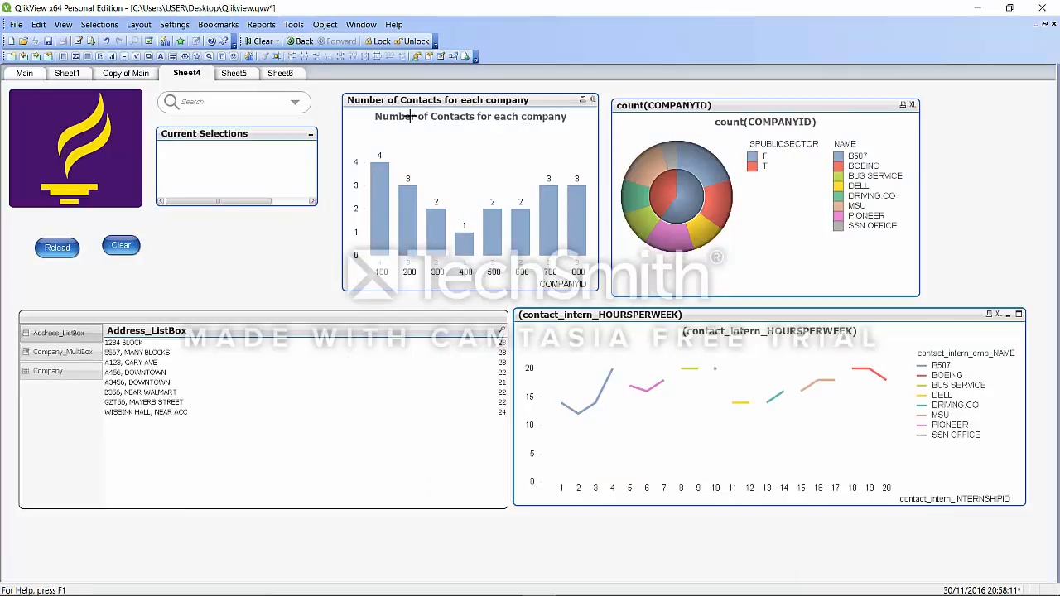
pyautogui.rightClick(497, 105)
pyautogui.click(524, 116)
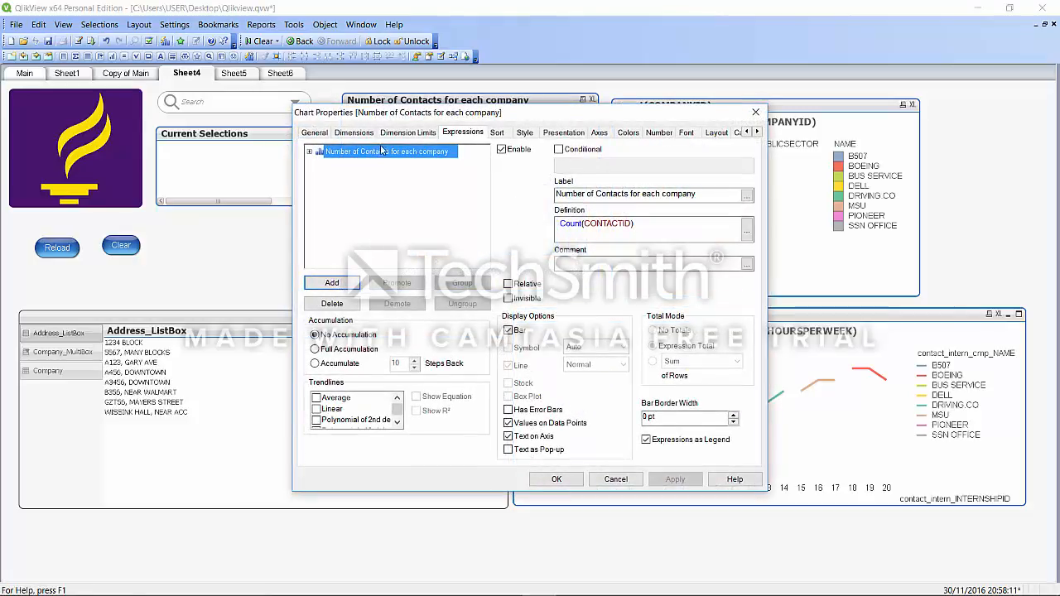
pyautogui.click(355, 133)
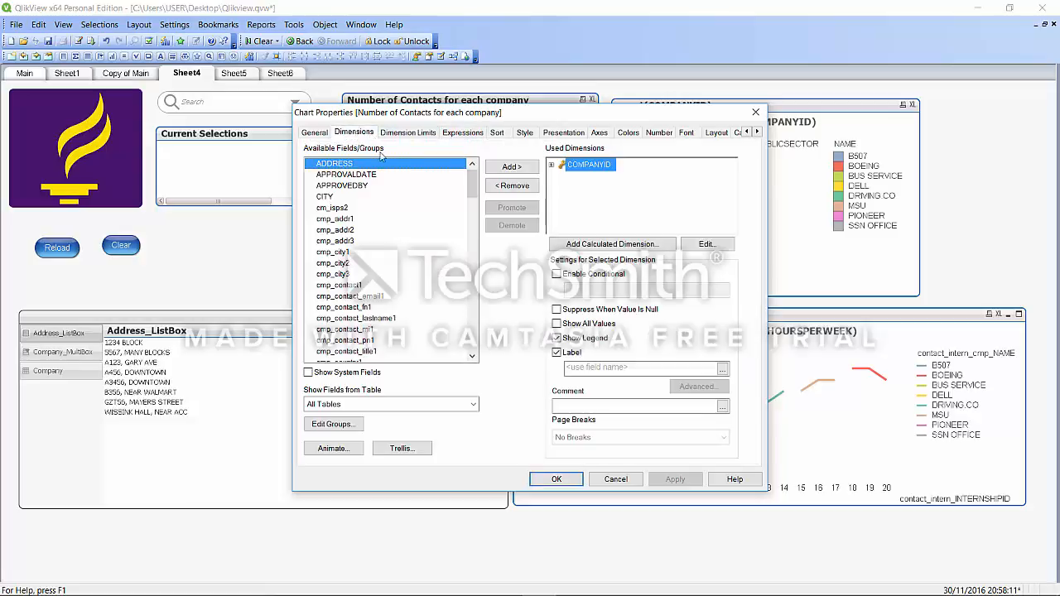
pyautogui.click(460, 132)
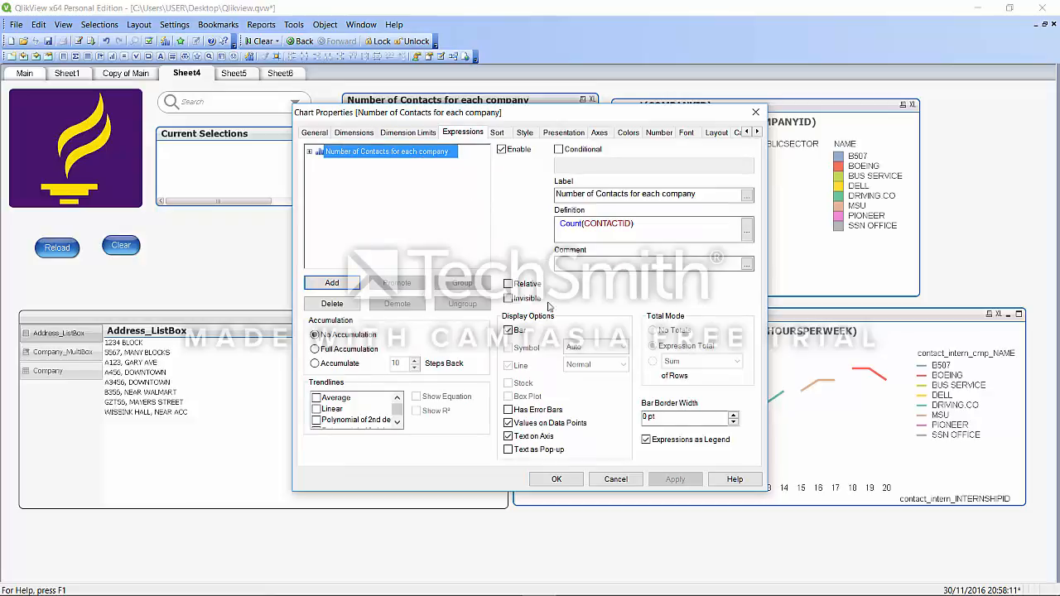
pyautogui.click(555, 480)
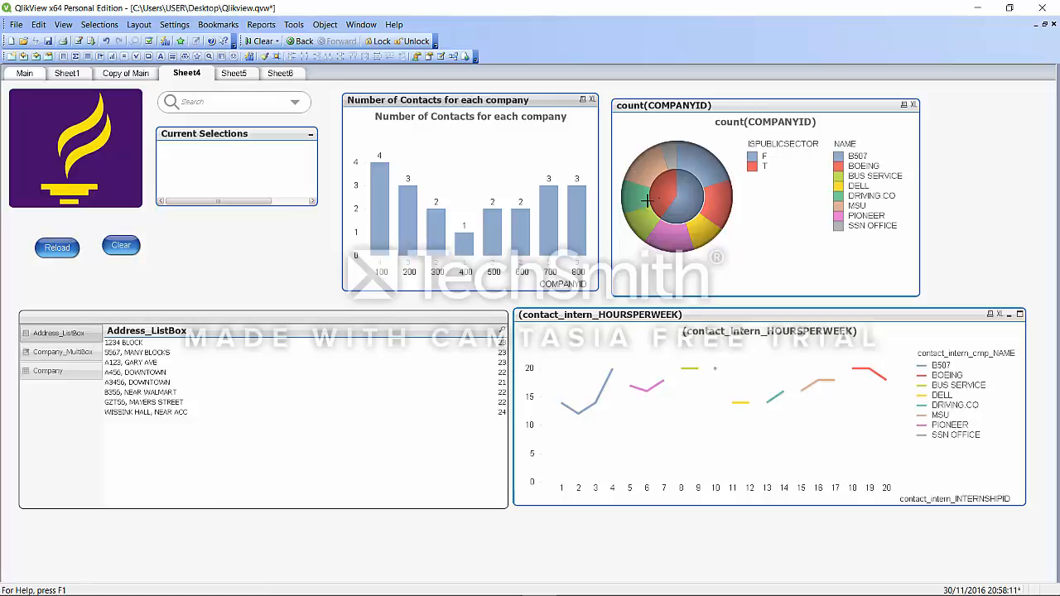
# Filter Sheet4 by ISPUBLICSECTOR value F through the count(COMPANYID) pie chart's legend, and clear the selection
pyautogui.click(753, 156)
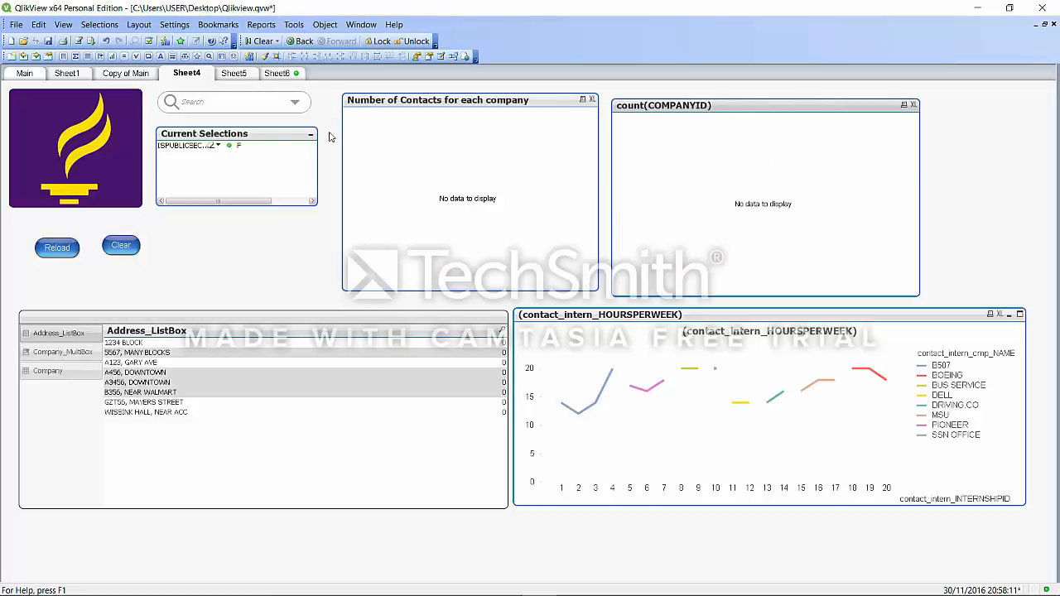
pyautogui.click(261, 40)
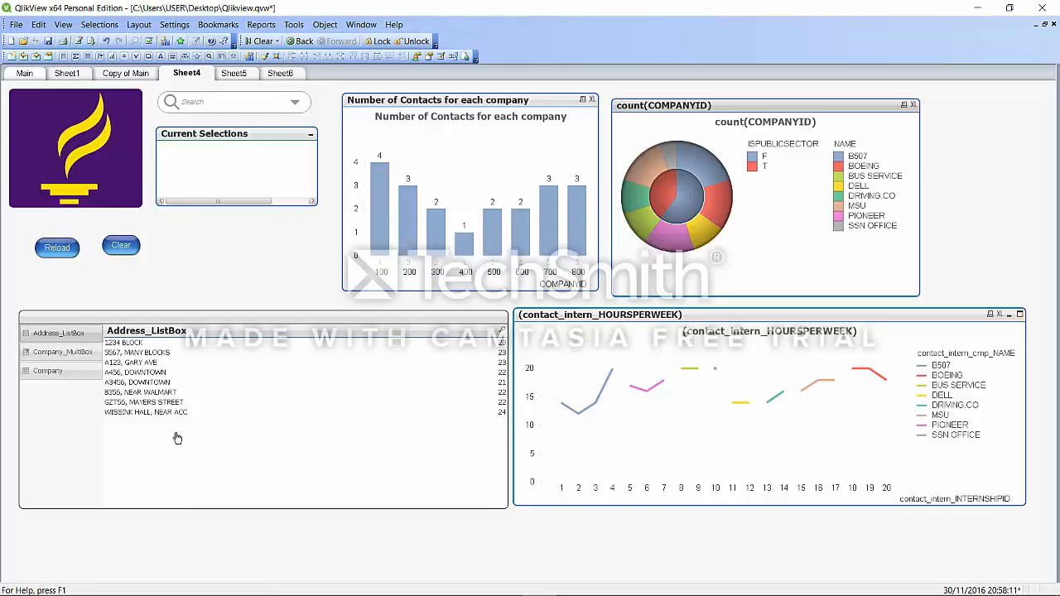
pyautogui.rightClick(213, 284)
pyautogui.click(238, 289)
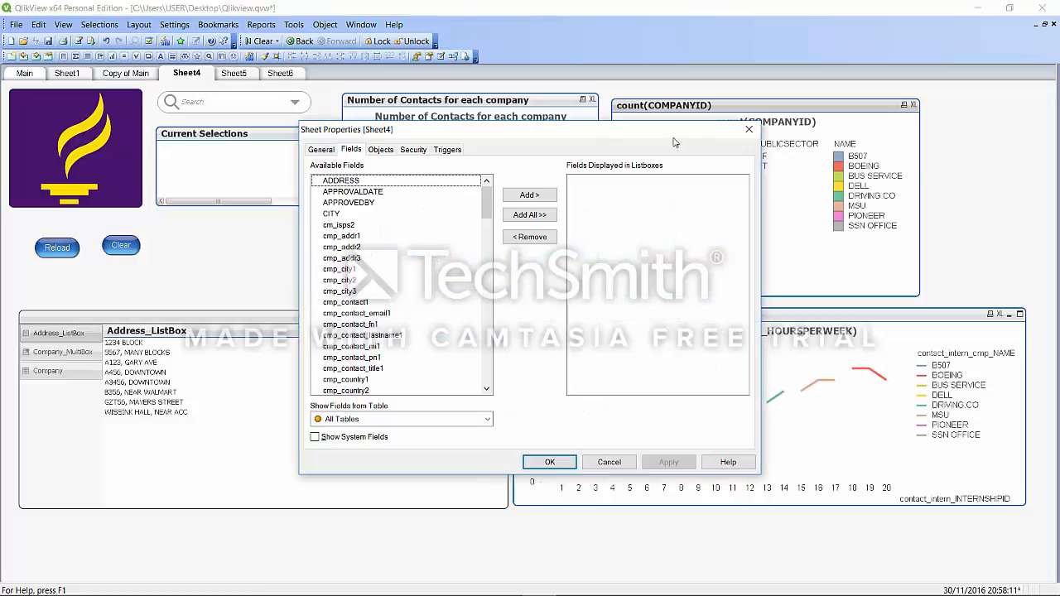
pyautogui.click(748, 130)
# Start a new container object on Sheet4 and add the CH03 Number of Interns for each contact chart to it
pyautogui.rightClick(268, 265)
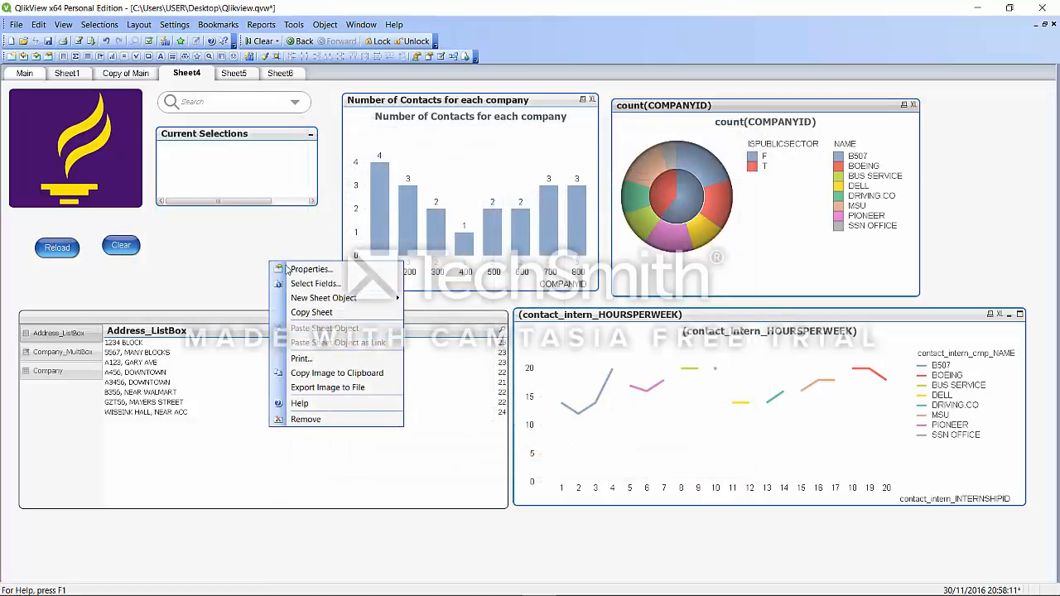
pyautogui.moveTo(367, 301)
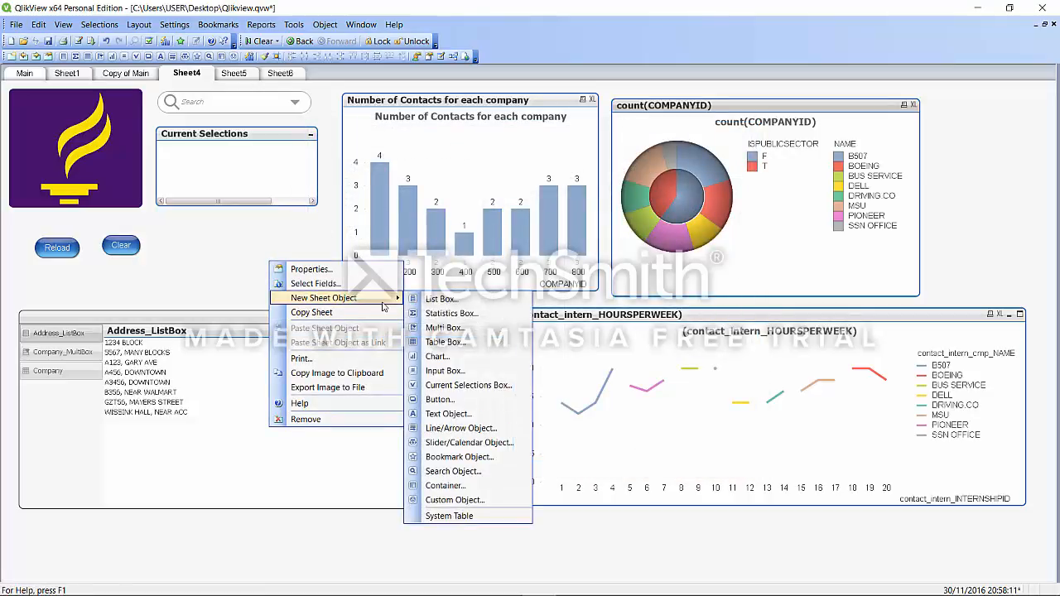
pyautogui.click(445, 485)
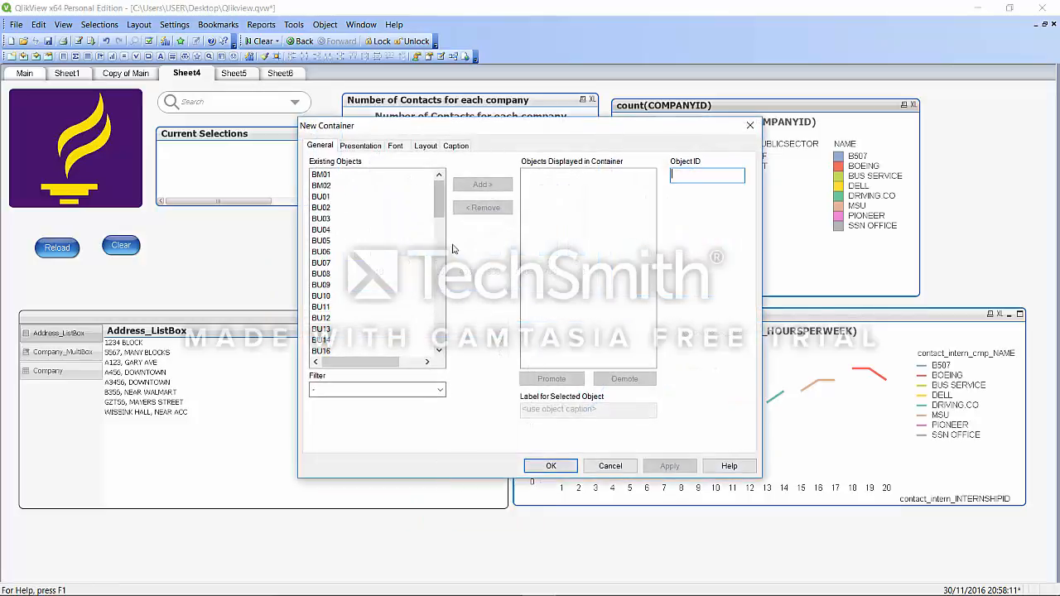
pyautogui.moveTo(438, 196); pyautogui.dragTo(436, 238)
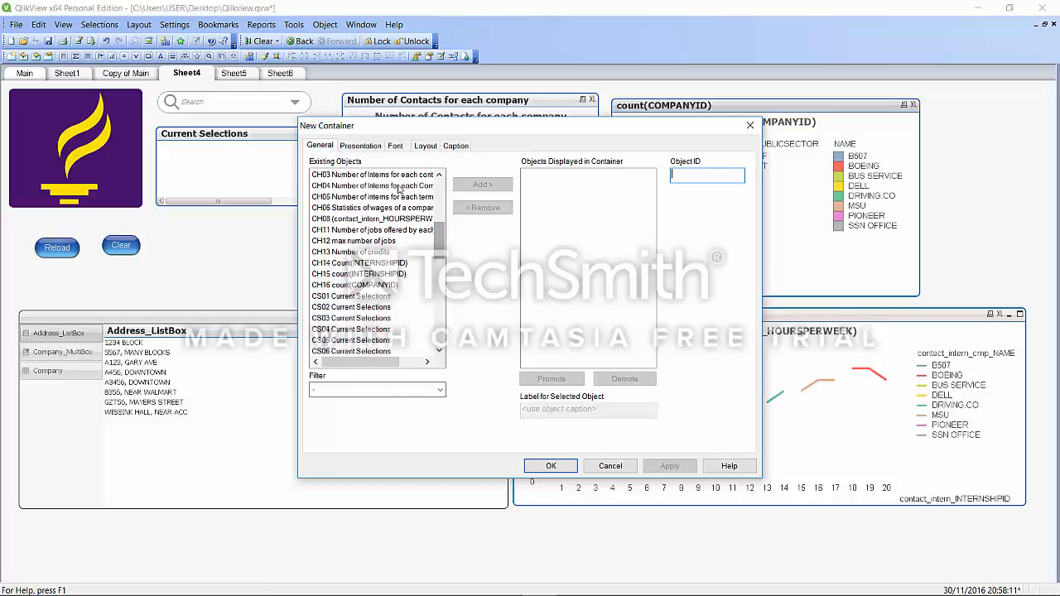
pyautogui.click(398, 175)
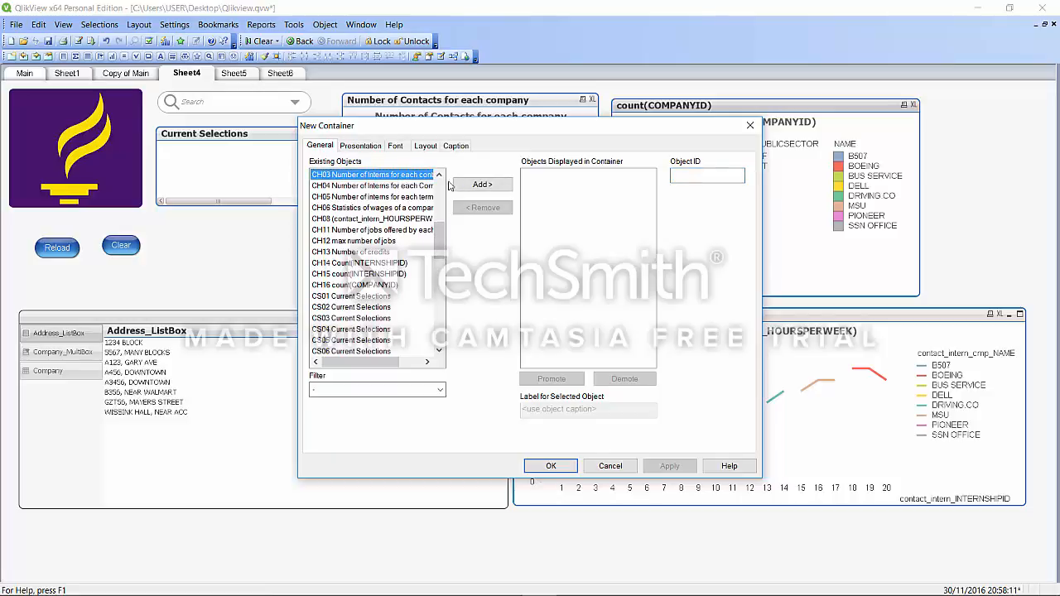
pyautogui.click(482, 184)
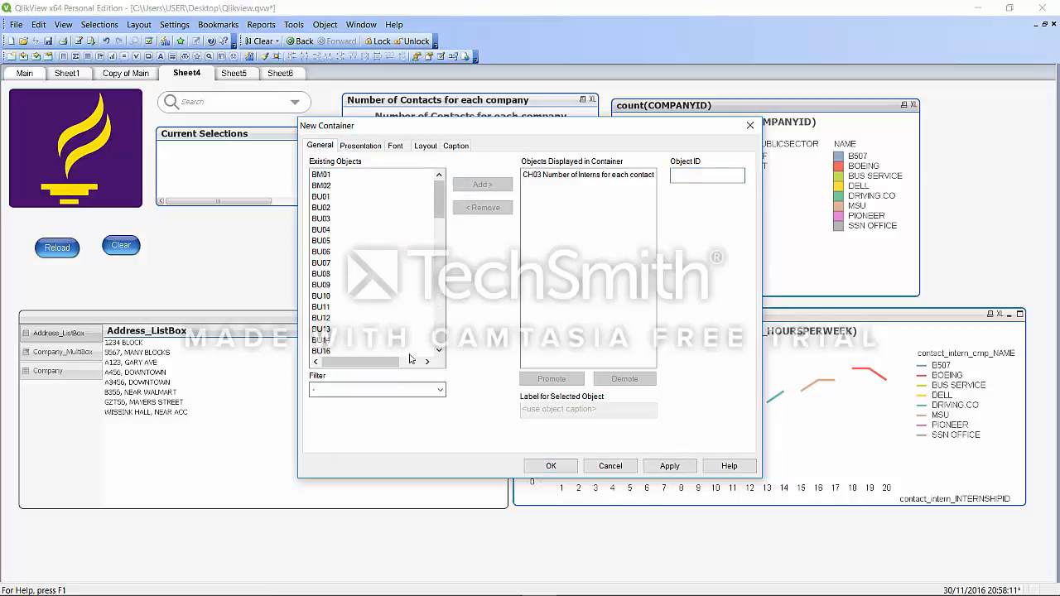
# Add CH05 Number of interns for each term and CH13 Number of credits to the container, and create it
pyautogui.click(439, 230)
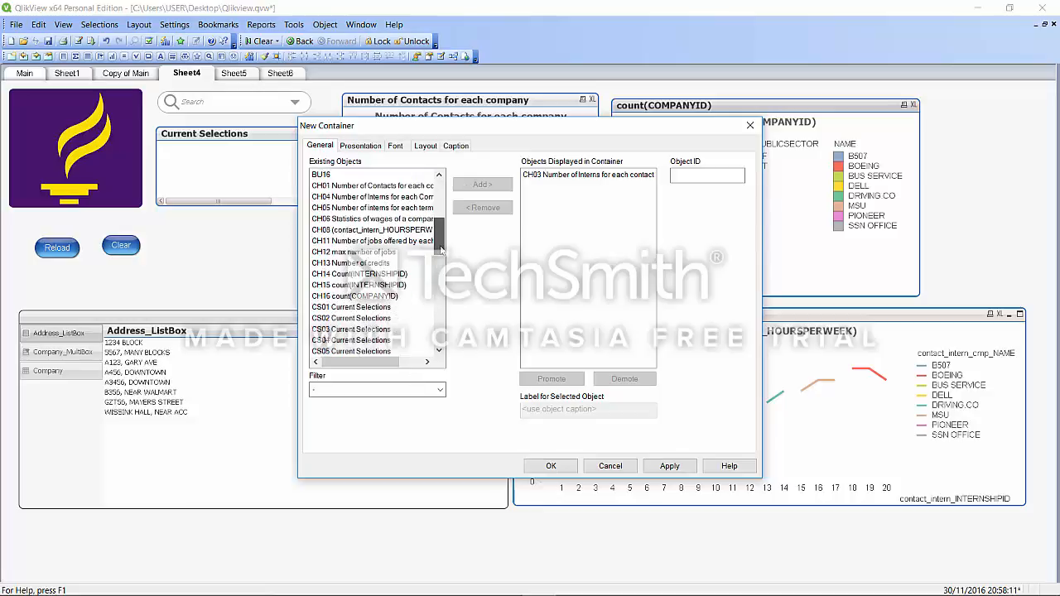
pyautogui.click(397, 207)
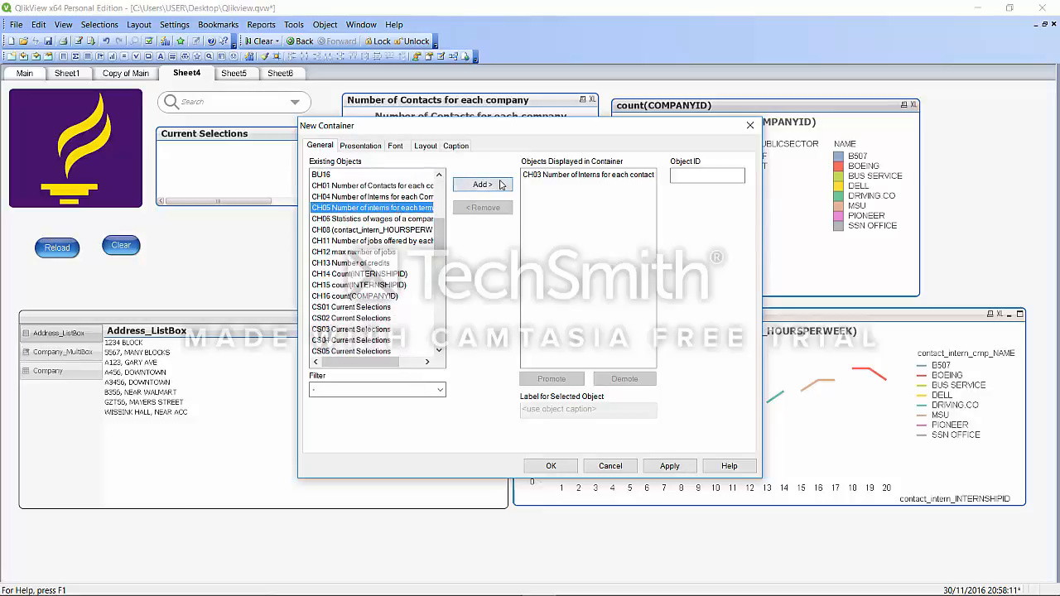
pyautogui.click(483, 184)
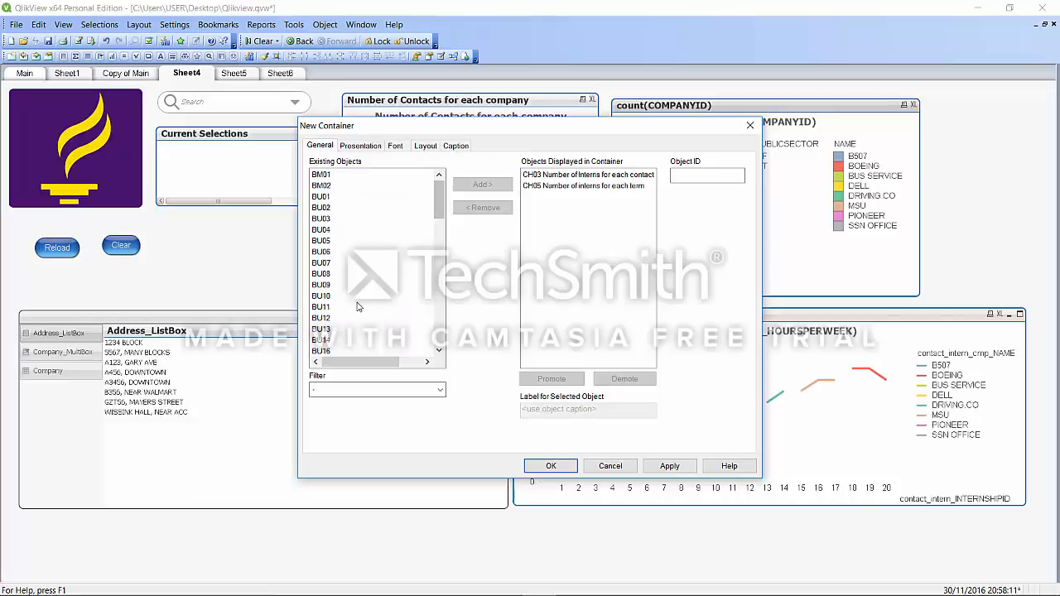
pyautogui.scroll(-4, 435, 220)
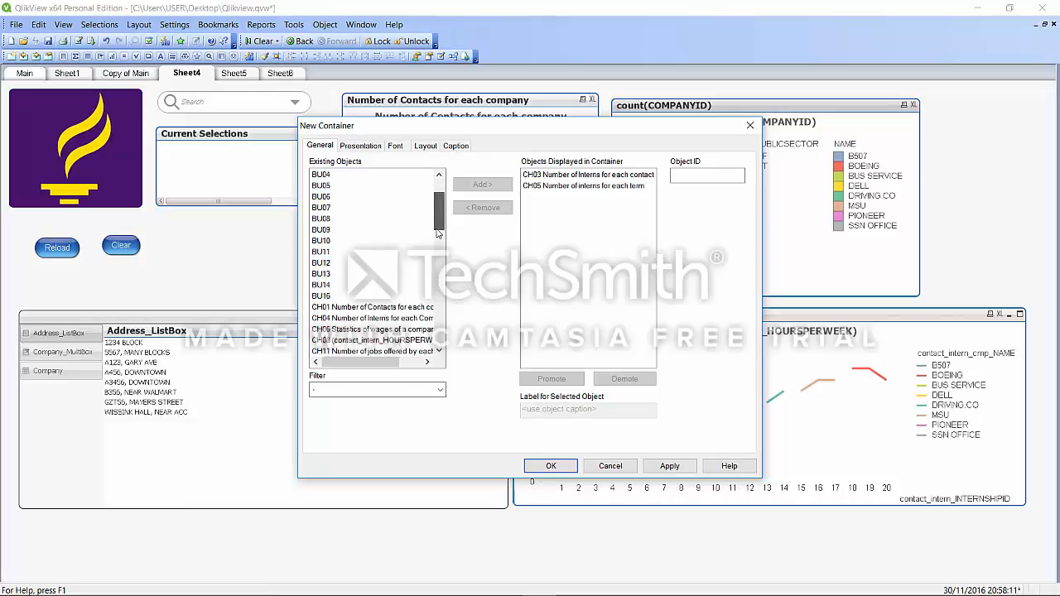
pyautogui.click(370, 341)
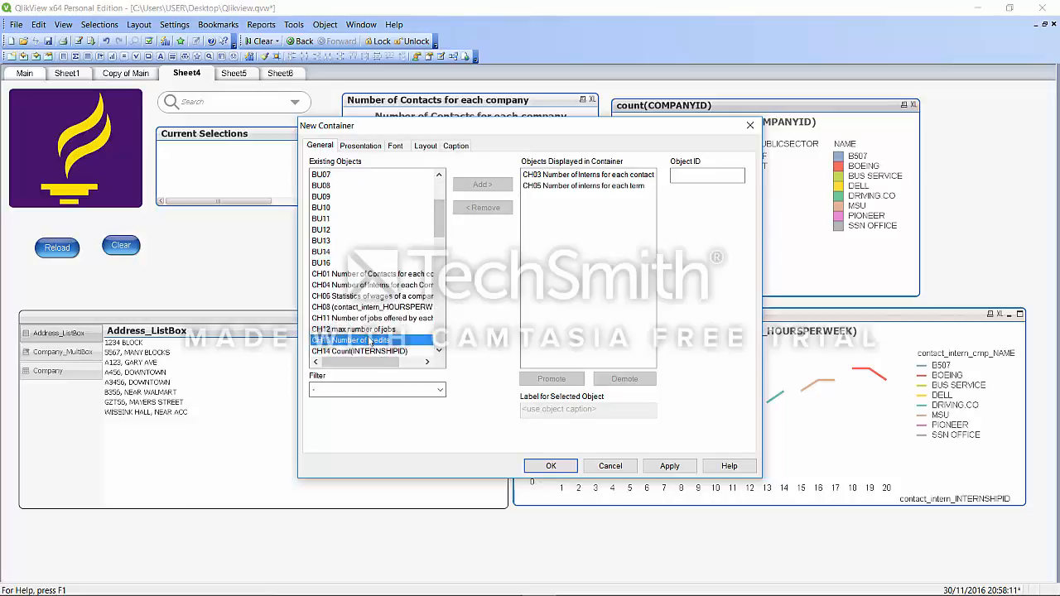
pyautogui.click(481, 184)
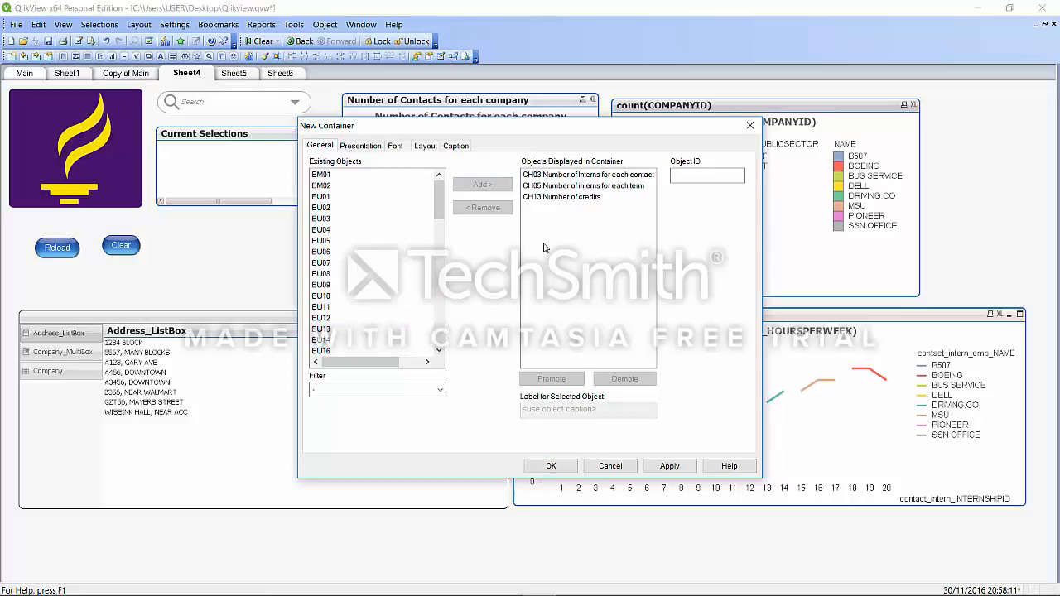
pyautogui.click(669, 465)
pyautogui.click(550, 465)
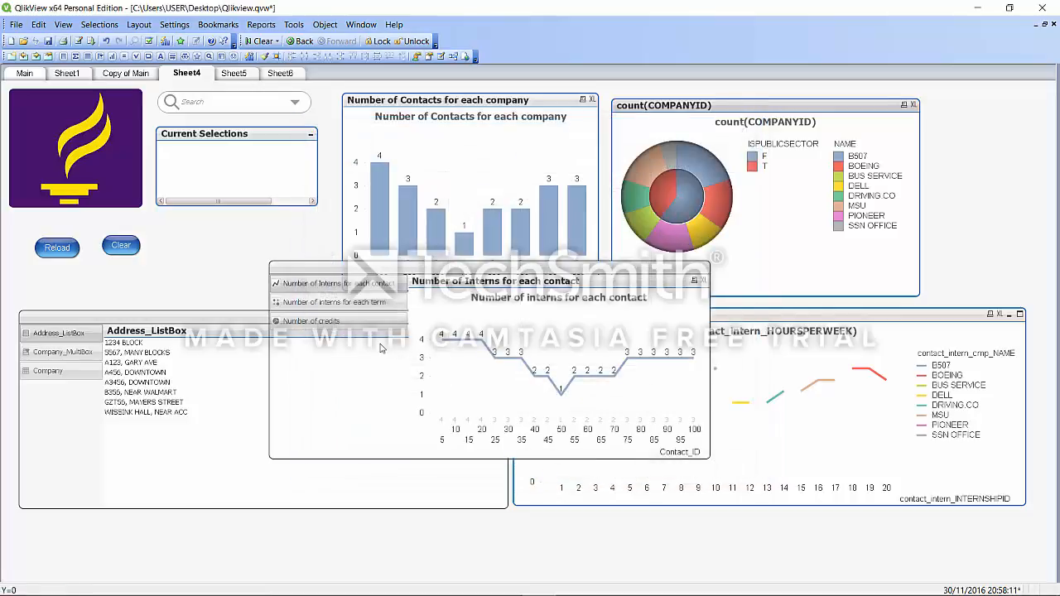
# View the new container's charts in turn: interns for each contact, interns for each term, and Number of credits
pyautogui.click(354, 286)
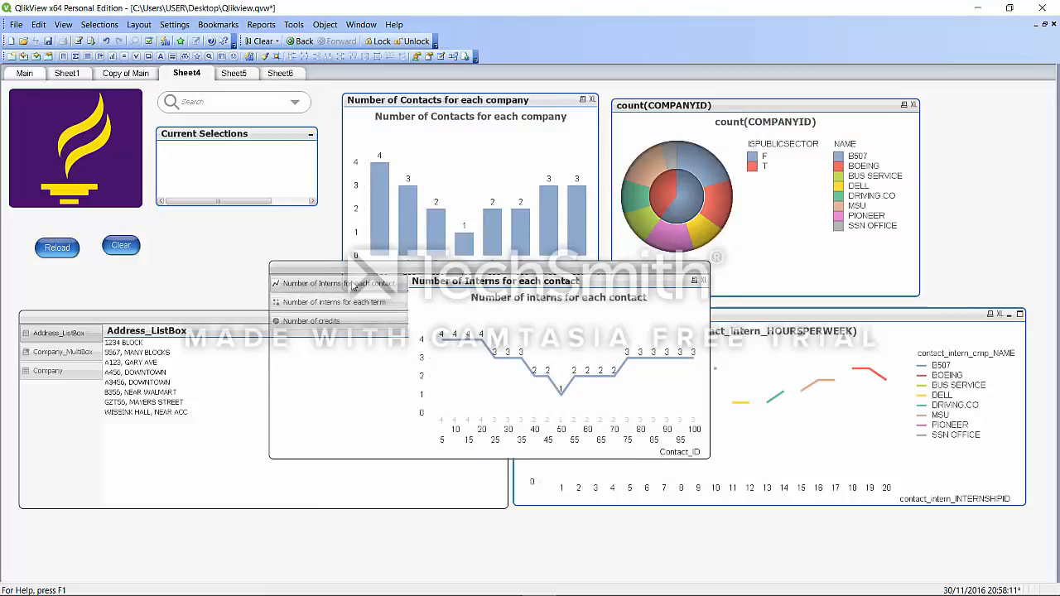
pyautogui.click(361, 303)
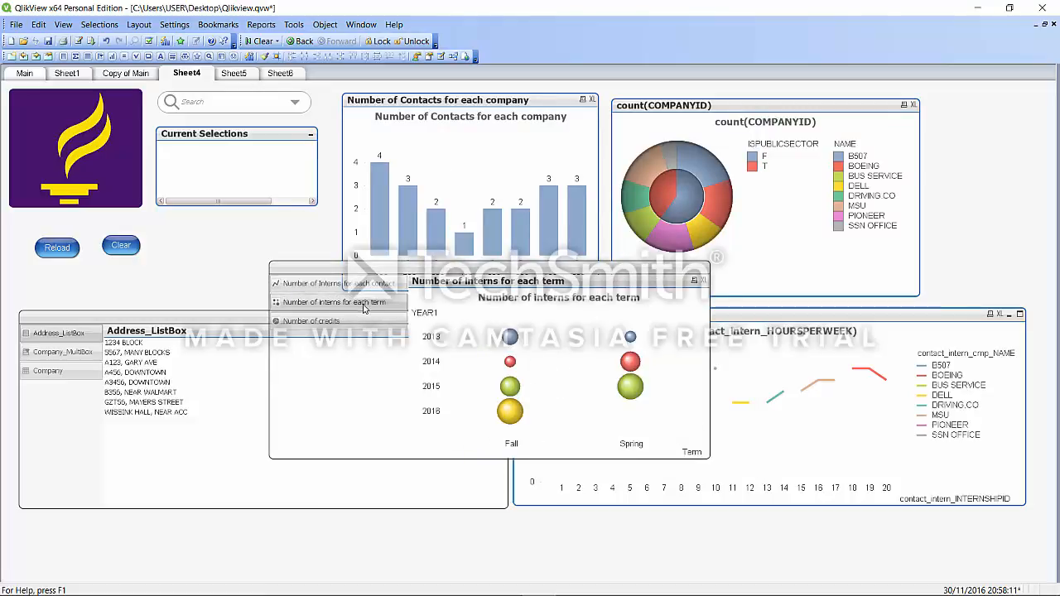
pyautogui.click(365, 320)
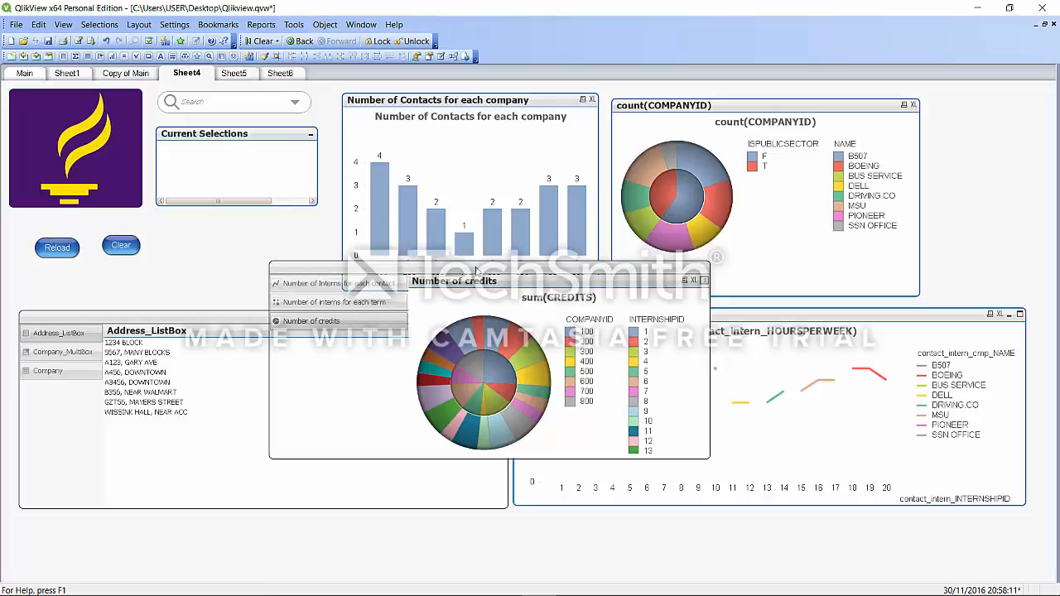
# Remove the container holding the interns and credits charts from Sheet4
pyautogui.rightClick(477, 270)
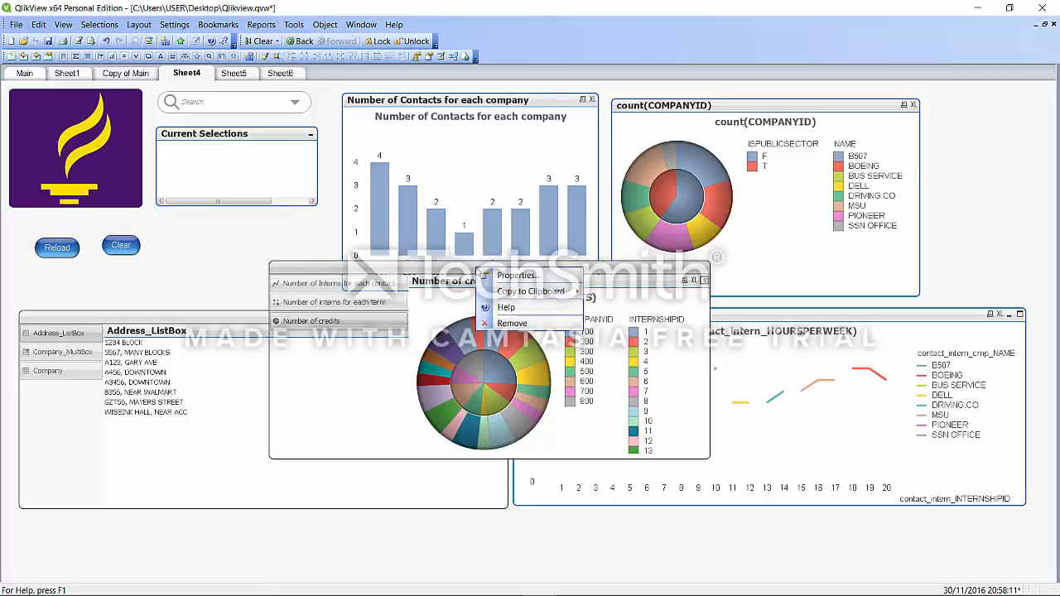
pyautogui.click(523, 324)
pyautogui.click(511, 330)
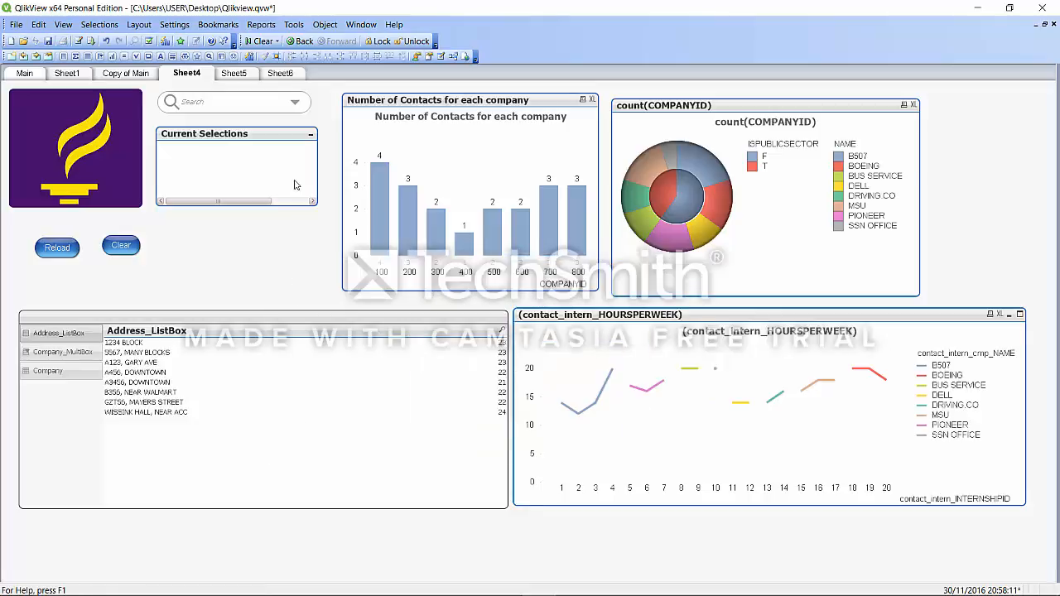
# Switch to Sheet5, preview the printout of the Company_Profile report, and close it without printing
pyautogui.click(236, 73)
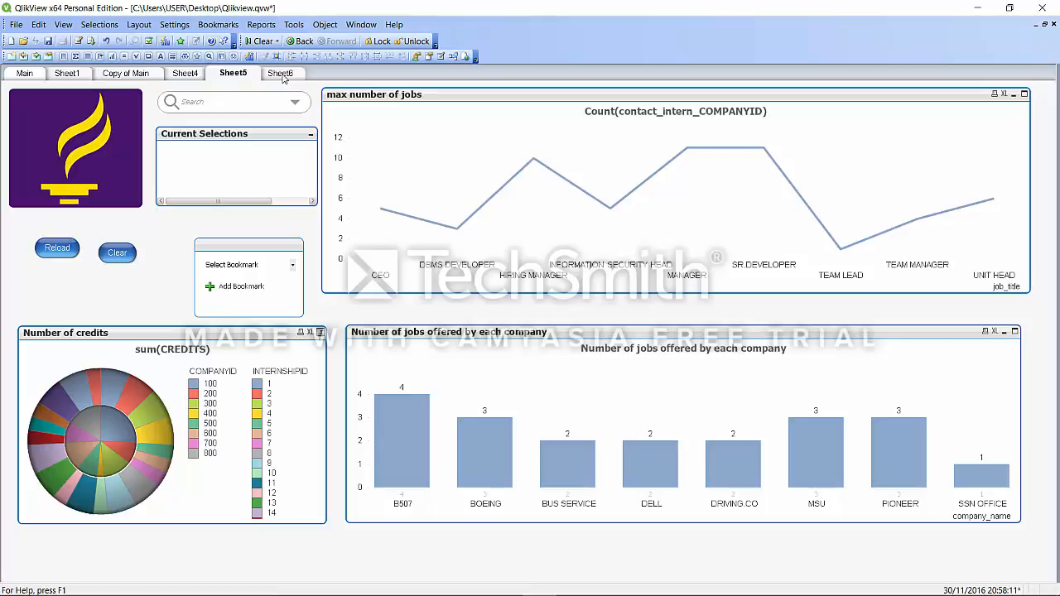
pyautogui.click(261, 24)
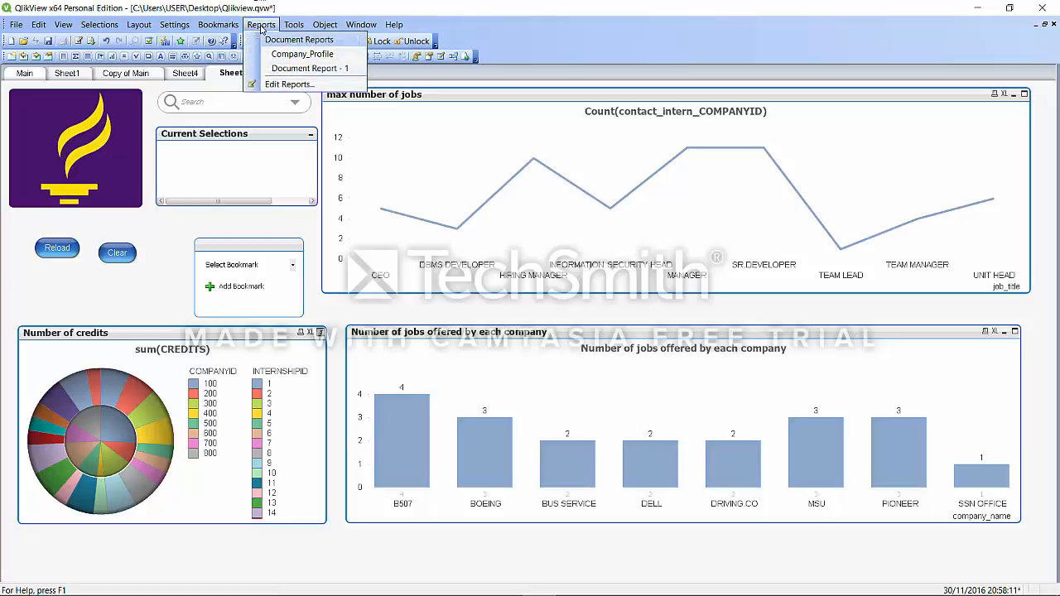
pyautogui.click(299, 54)
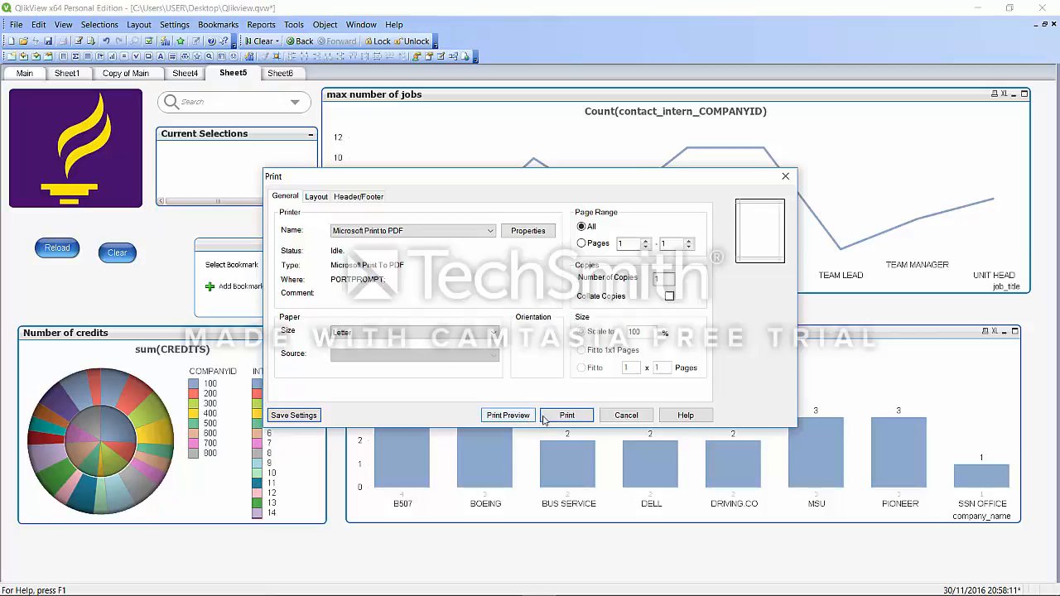
pyautogui.click(515, 418)
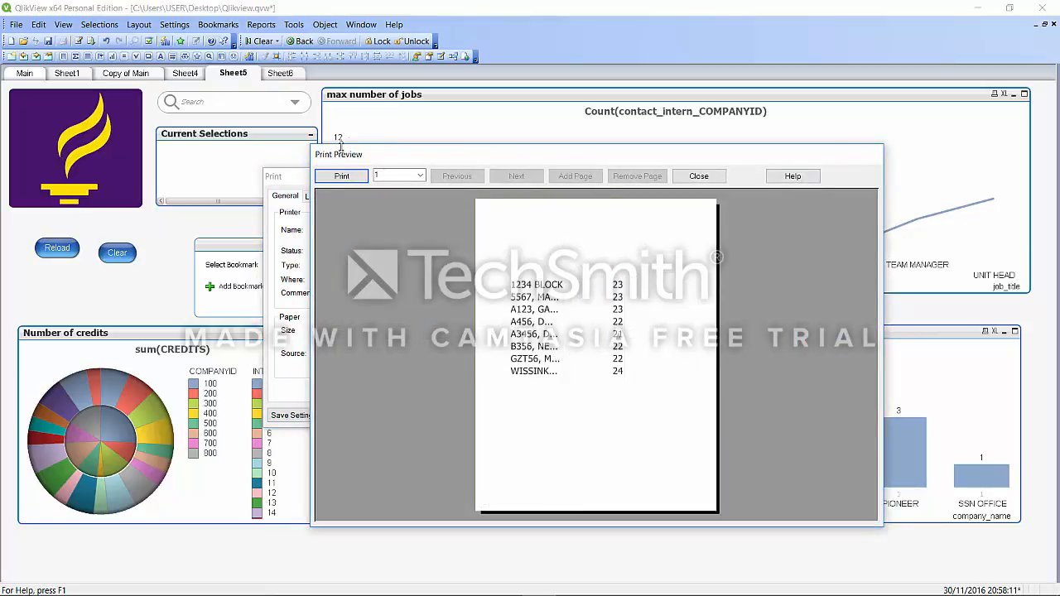
pyautogui.click(296, 193)
pyautogui.click(481, 198)
pyautogui.click(700, 175)
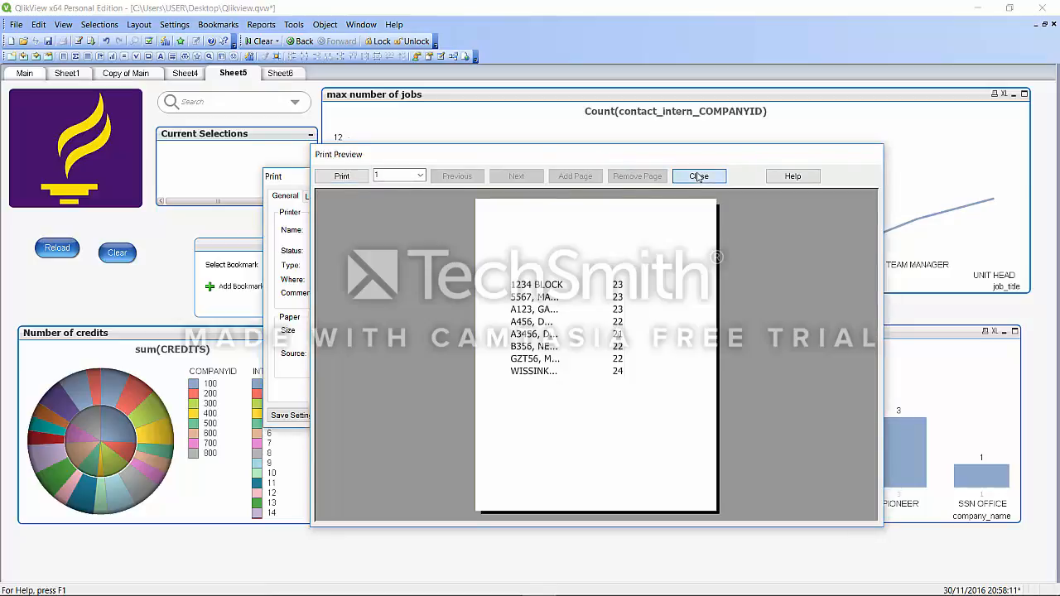
pyautogui.click(784, 178)
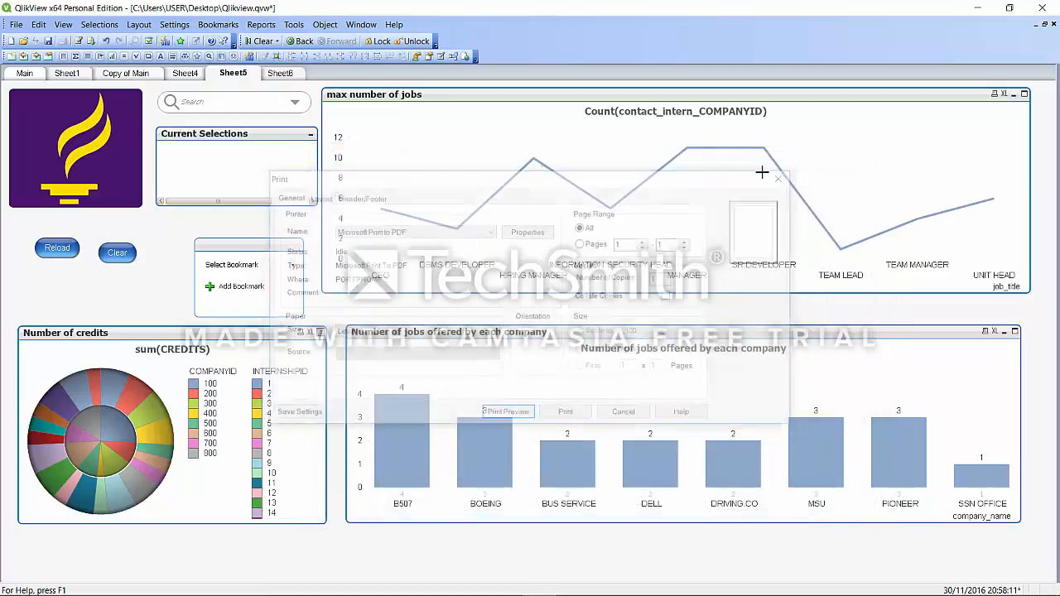
# Add a new document report named Qlikview_sample in the Report Editor
pyautogui.click(261, 24)
pyautogui.click(285, 83)
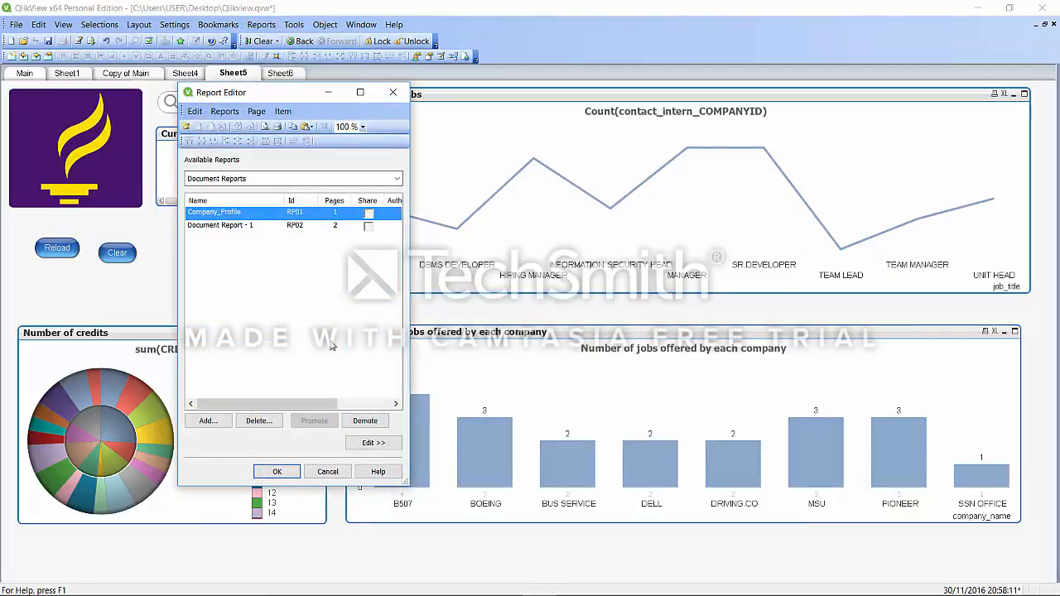
pyautogui.click(208, 421)
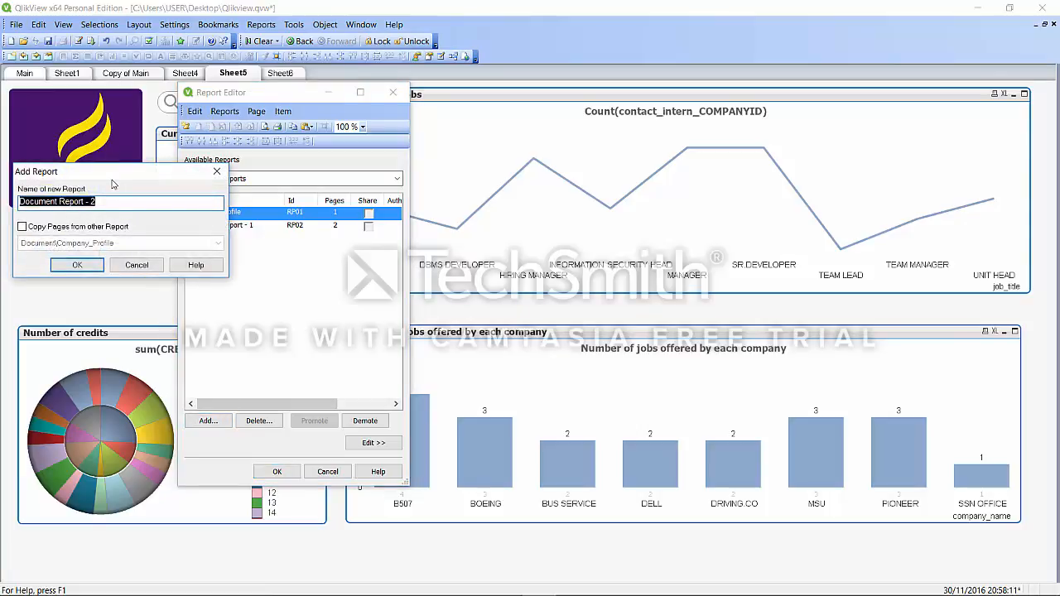
pyautogui.write('Qlikv')
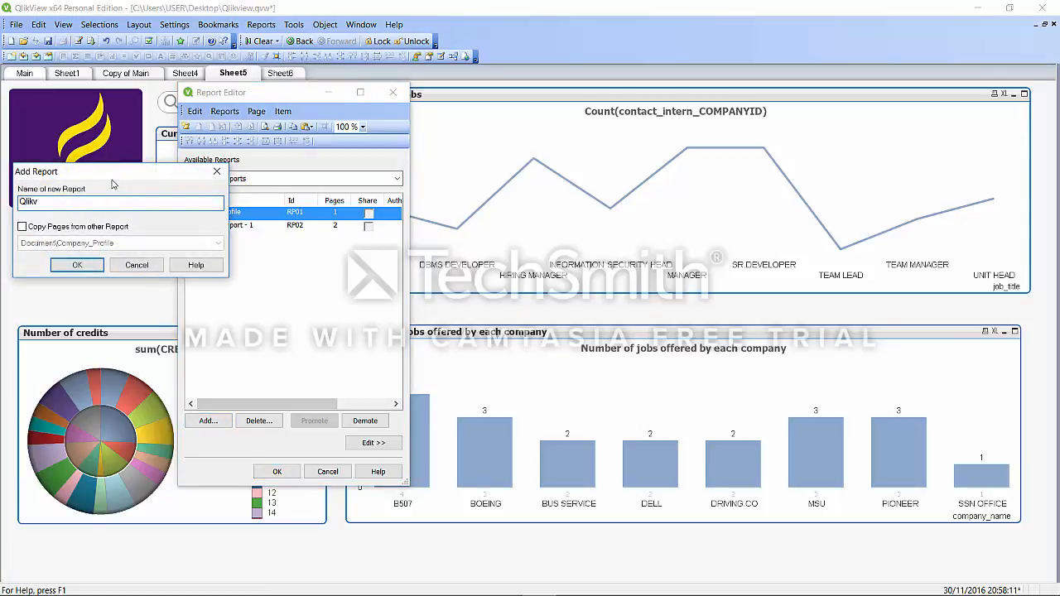
pyautogui.write('iew_sample')
pyautogui.click(94, 264)
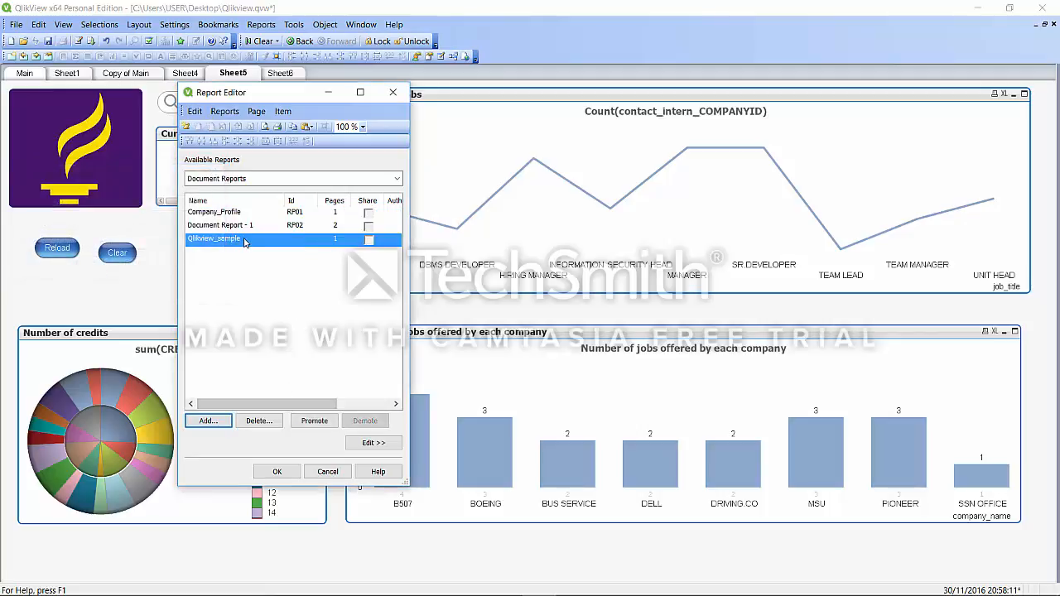
# Open the Qlikview_sample report for editing and place the max number of jobs chart across the width of its first page
pyautogui.click(374, 443)
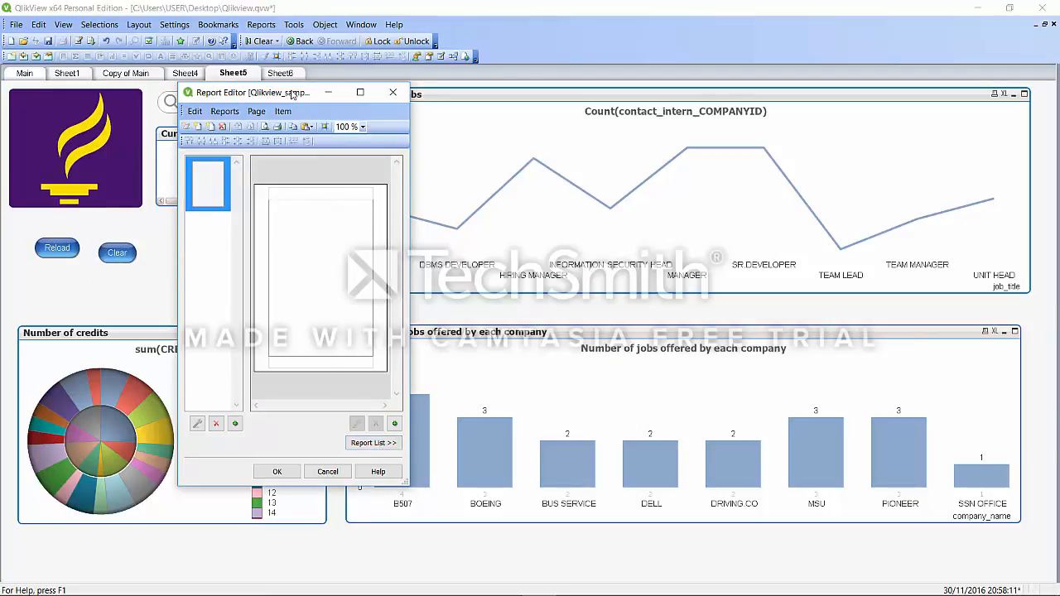
pyautogui.moveTo(280, 94); pyautogui.dragTo(190, 117)
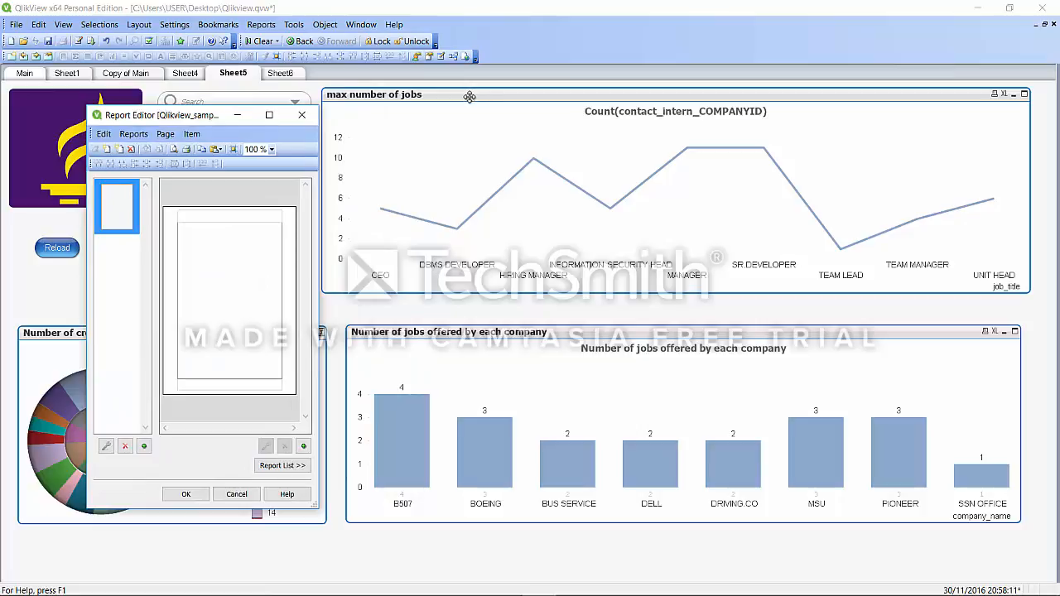
pyautogui.moveTo(470, 97); pyautogui.dragTo(229, 348)
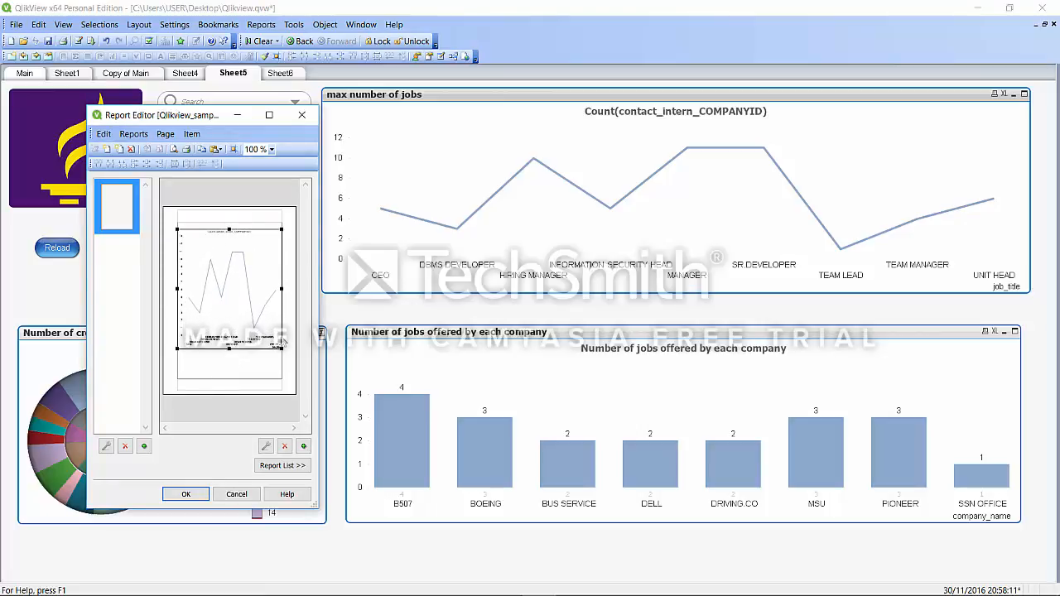
# Add a second single paper page to the report and set its orientation to Landscape
pyautogui.click(143, 446)
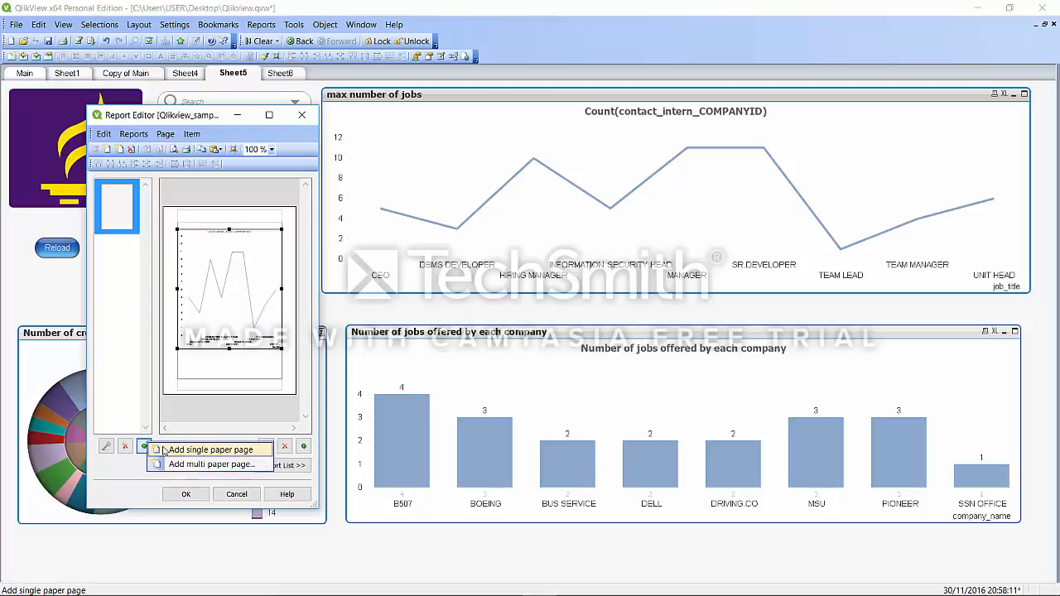
pyautogui.click(166, 452)
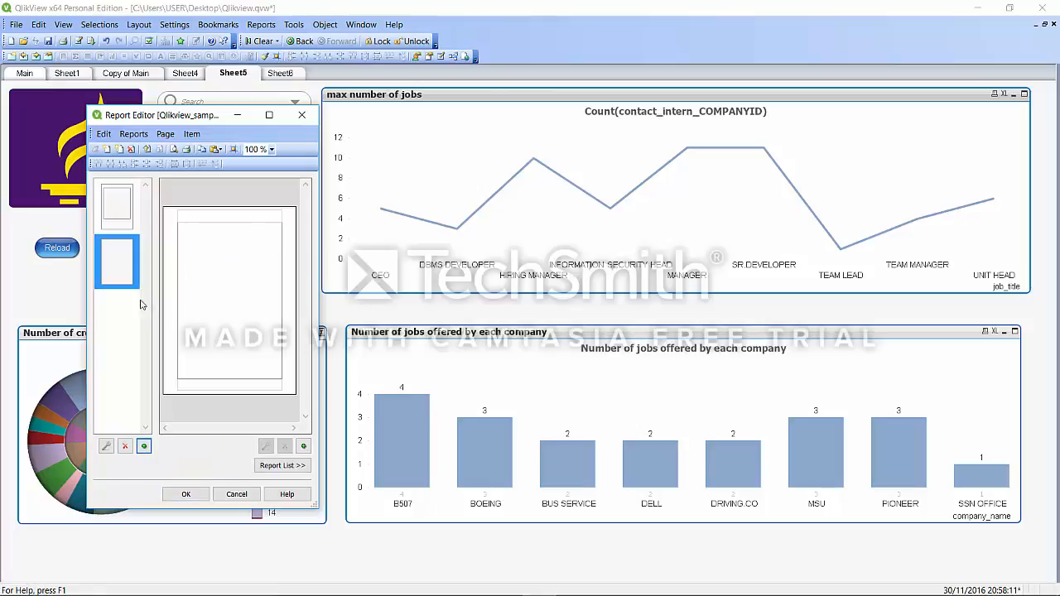
pyautogui.click(166, 134)
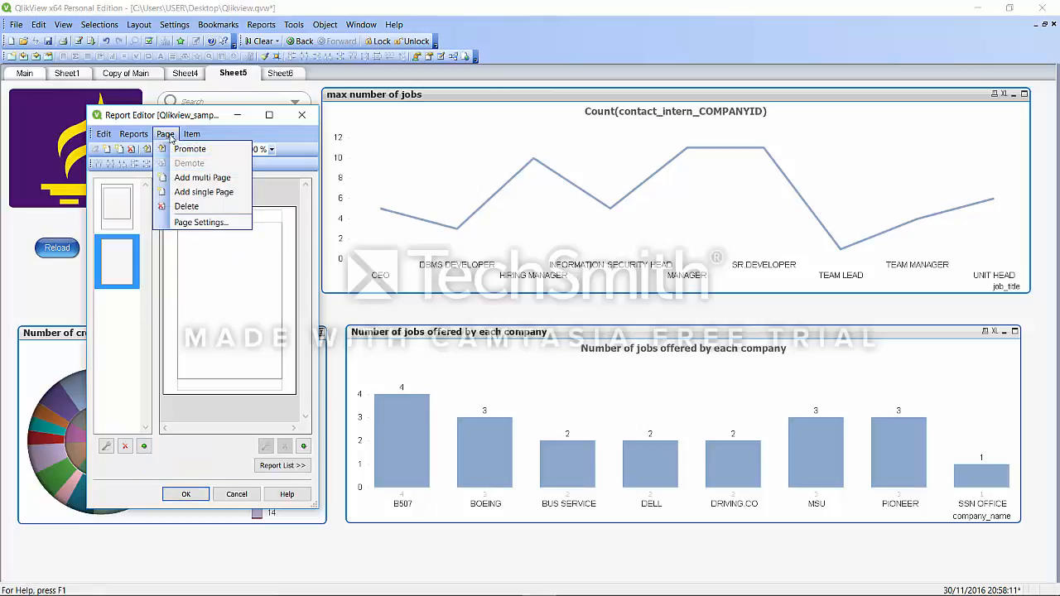
pyautogui.click(200, 223)
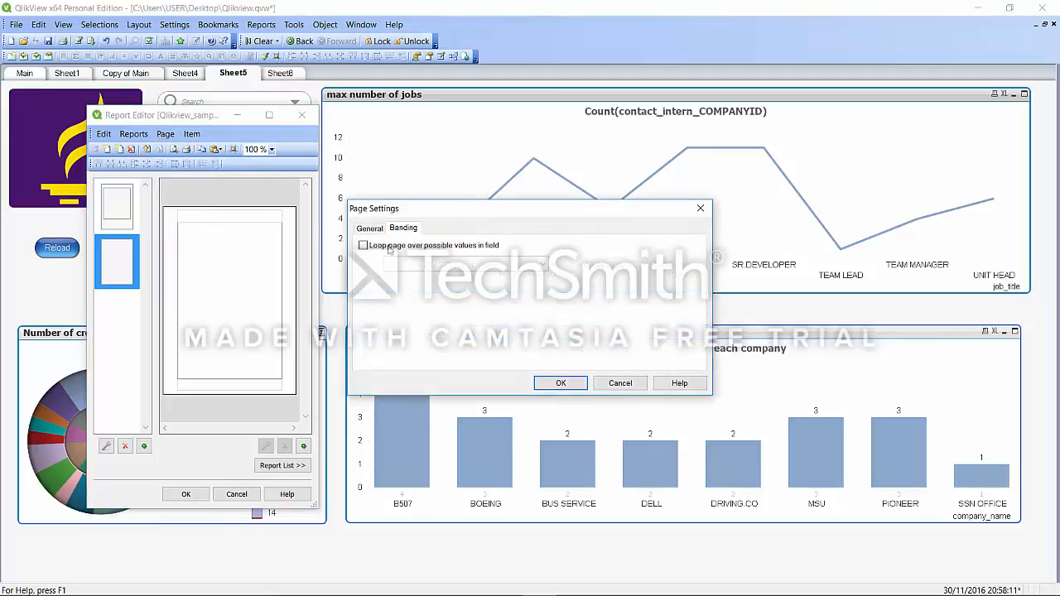
pyautogui.click(370, 228)
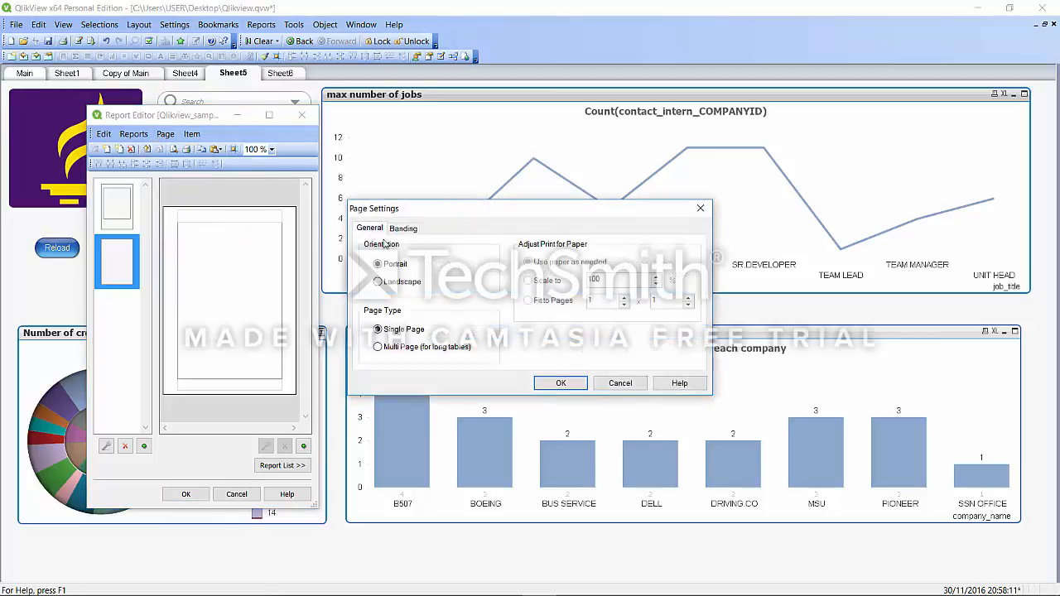
pyautogui.click(380, 283)
pyautogui.click(557, 385)
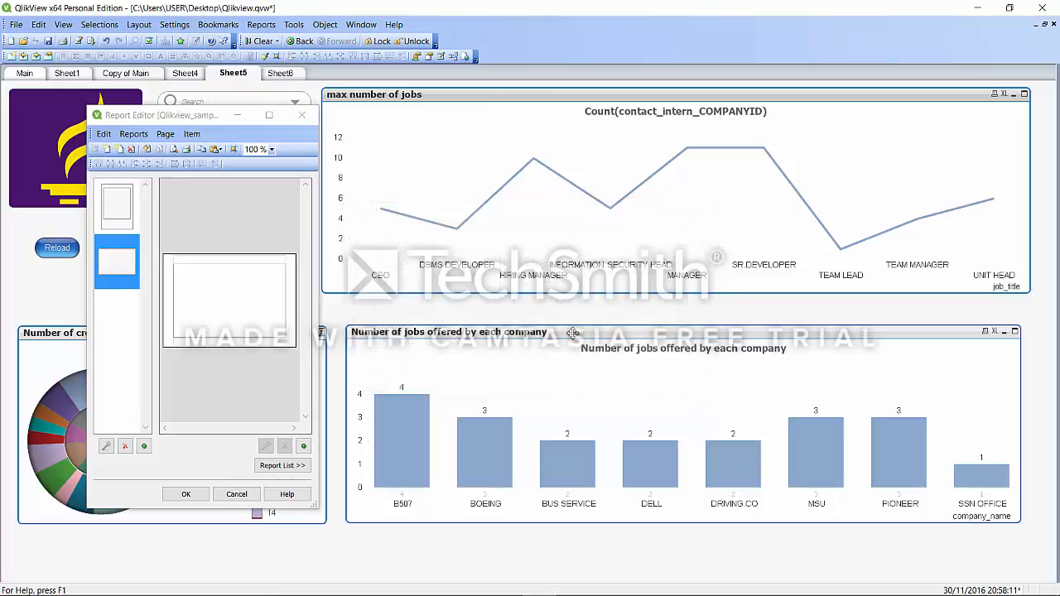
# Place the Number of jobs offered by each company chart on the landscape page, enlarge it to fill the margins, and save the report
pyautogui.moveTo(567, 332); pyautogui.dragTo(228, 308)
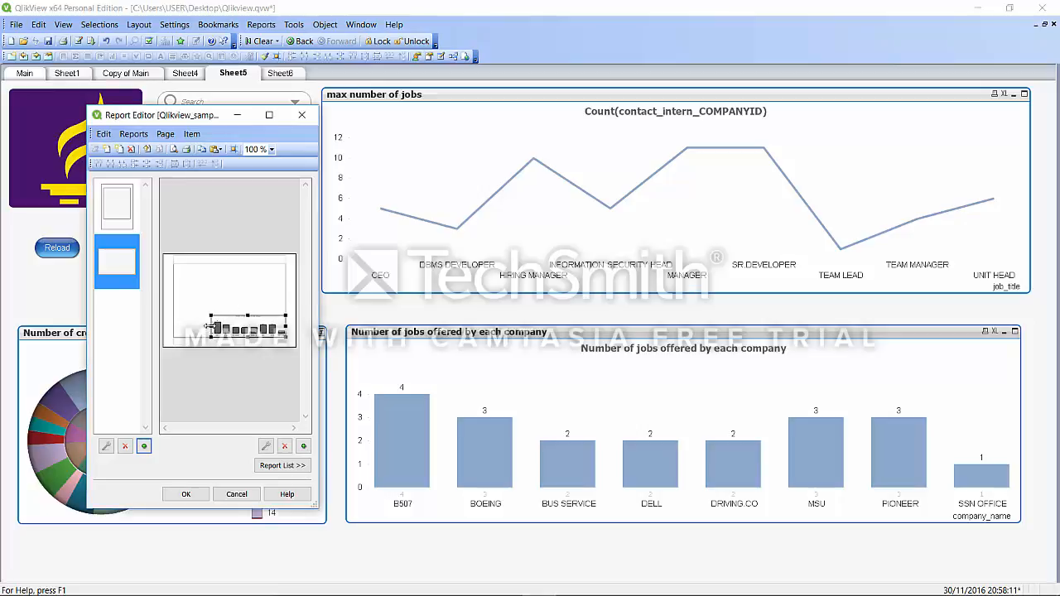
pyautogui.moveTo(210, 327); pyautogui.dragTo(215, 248)
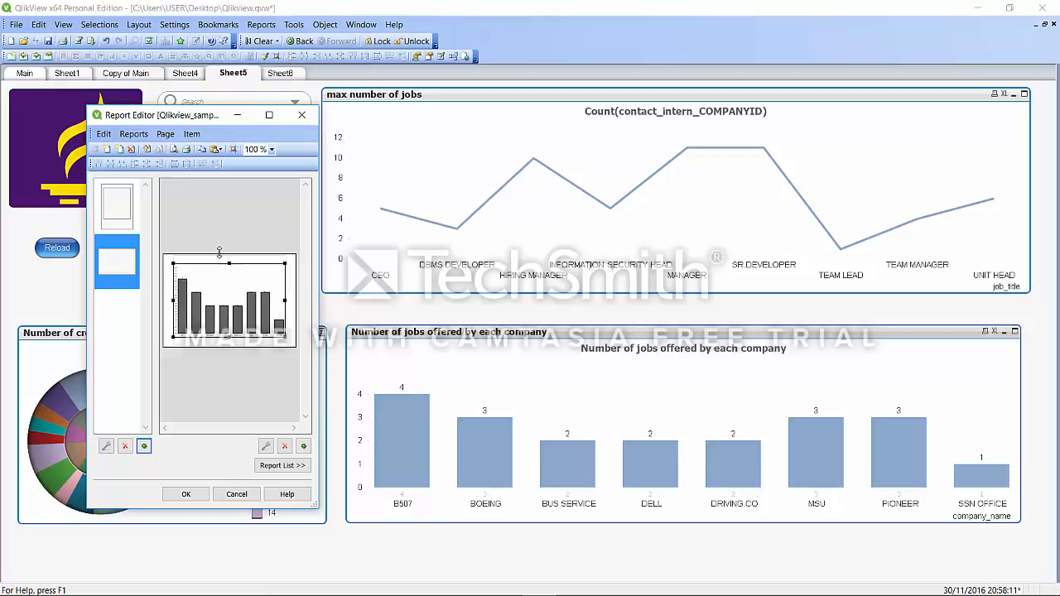
pyautogui.click(187, 493)
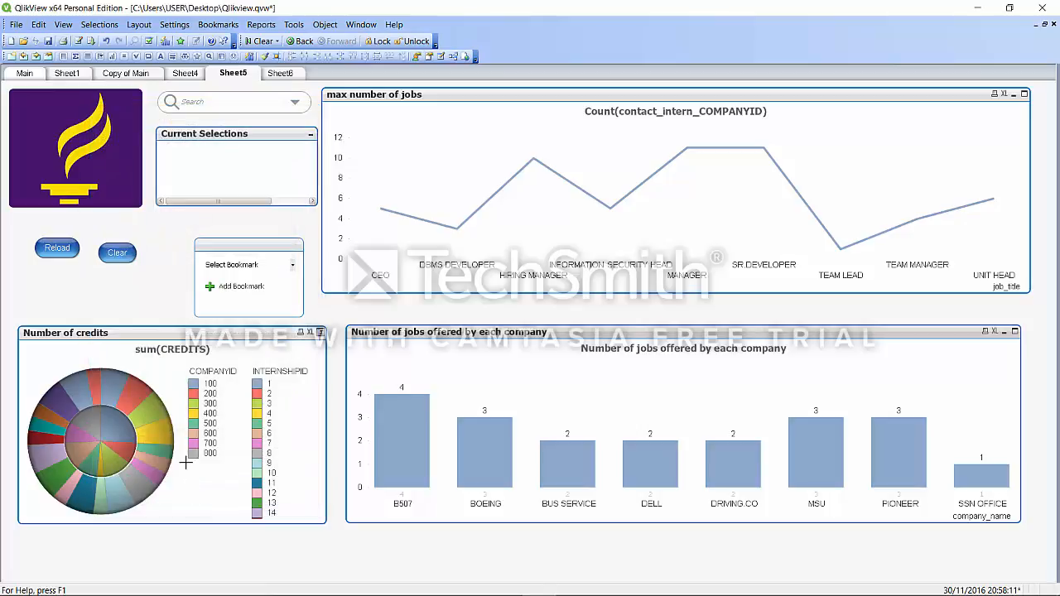
# Check the list of document reports for Qlikview_sample, and close the list without opening a report
pyautogui.click(261, 24)
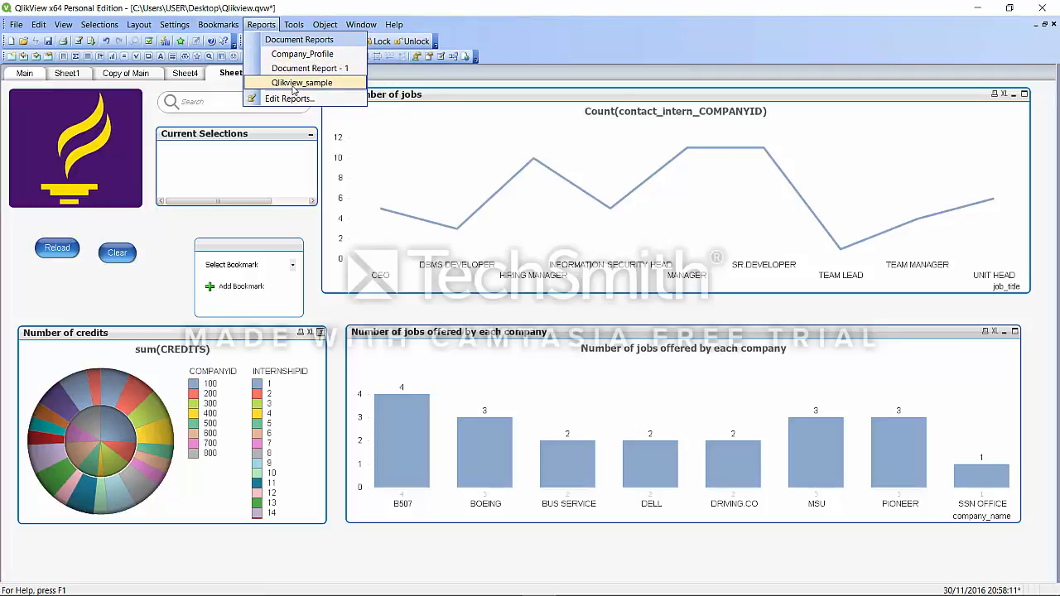
pyautogui.click(467, 9)
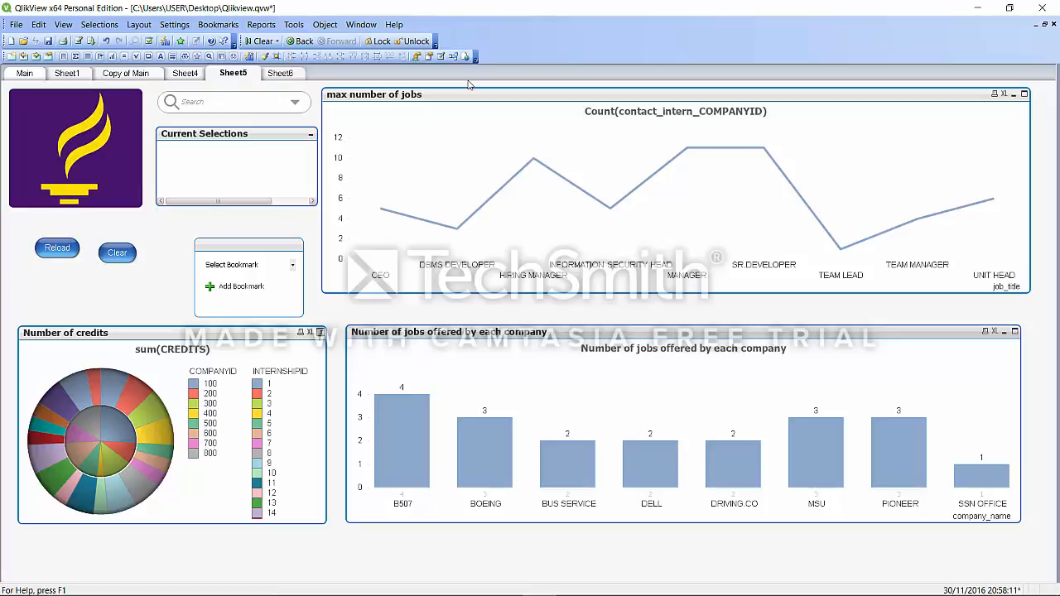
pyautogui.click(485, 100)
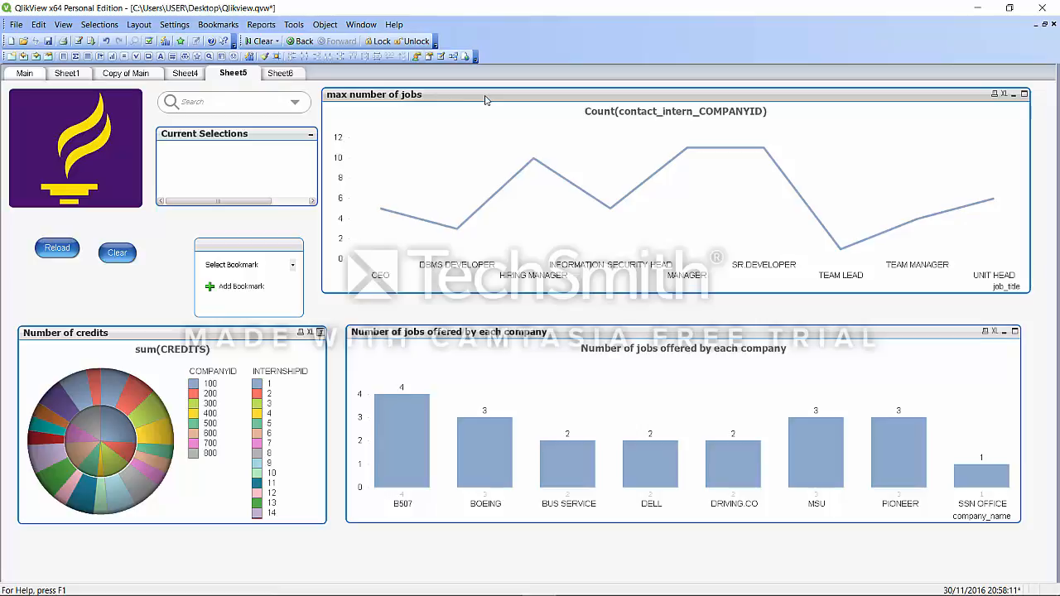